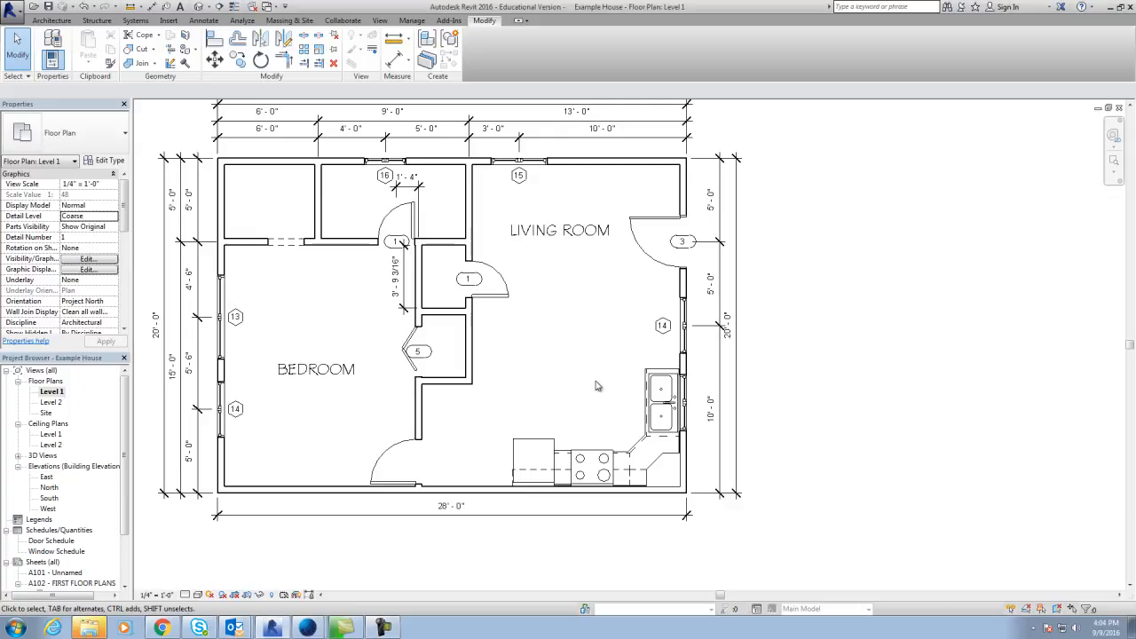
{"action": "scroll", "coordinate": [400, 205], "scroll_direction": "up", "scroll_amount": 3}
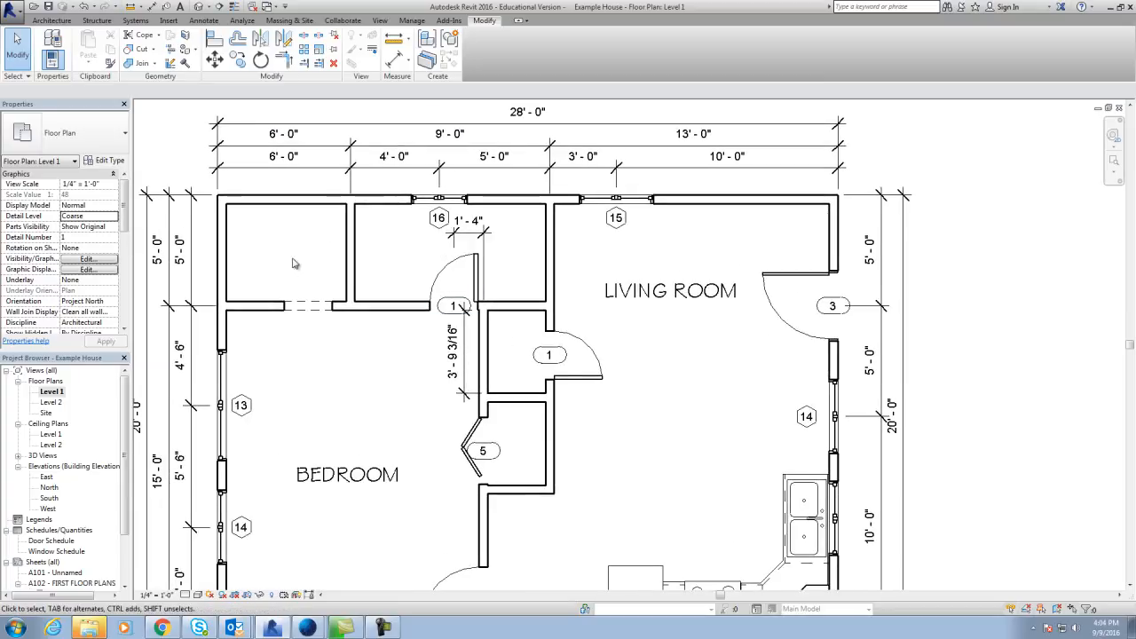
{"action": "scroll", "coordinate": [536, 508], "scroll_direction": "up", "scroll_amount": 1}
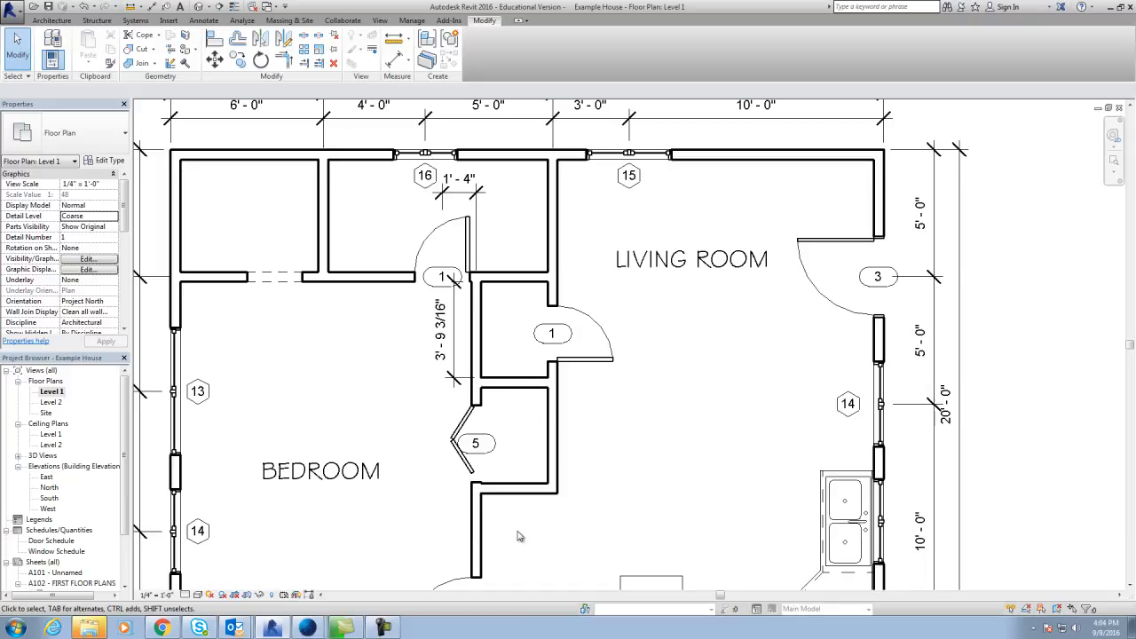
{"action": "middle_click_drag", "start_coordinate": [509, 469], "coordinate": [572, 440]}
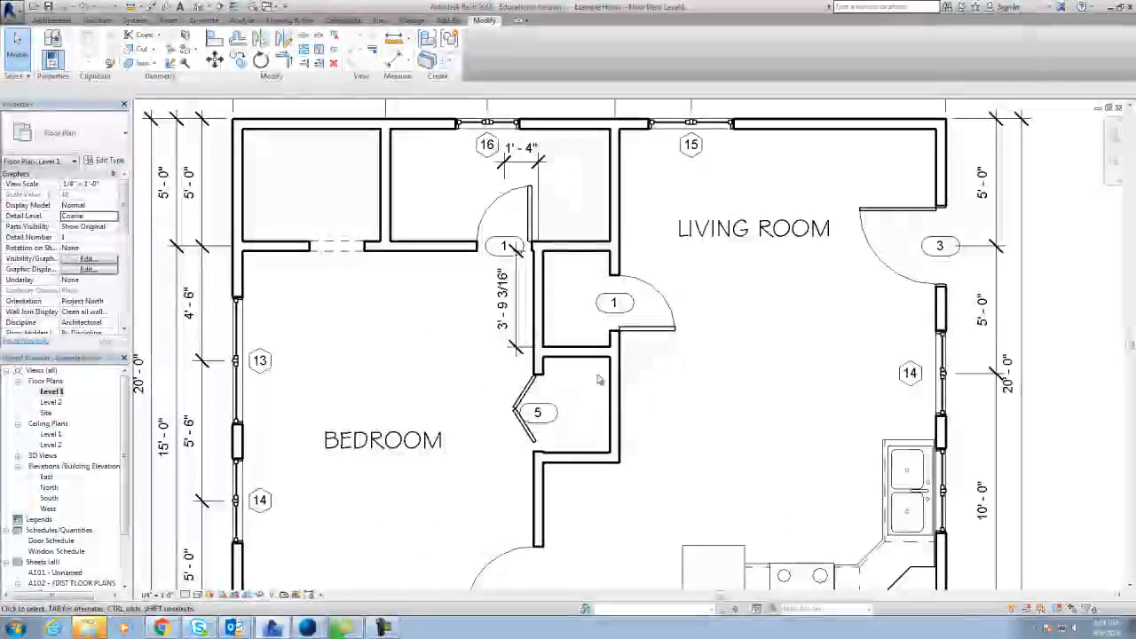
{"action": "scroll", "coordinate": [597, 380], "scroll_direction": "down", "scroll_amount": 3}
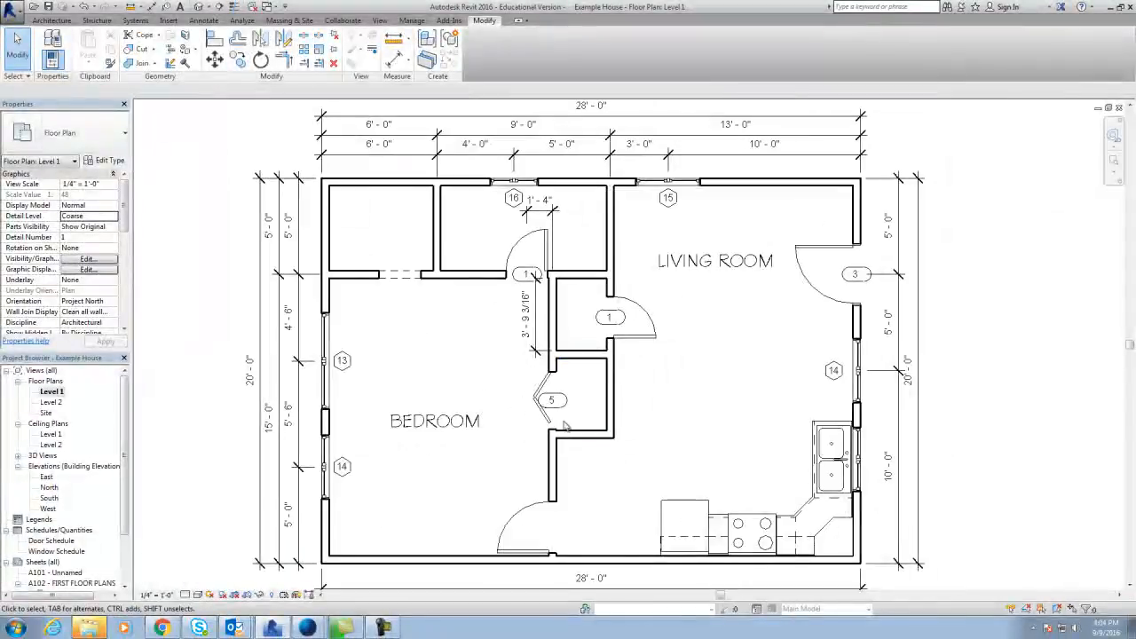
{"action": "scroll", "coordinate": [569, 402], "scroll_direction": "up", "scroll_amount": 3}
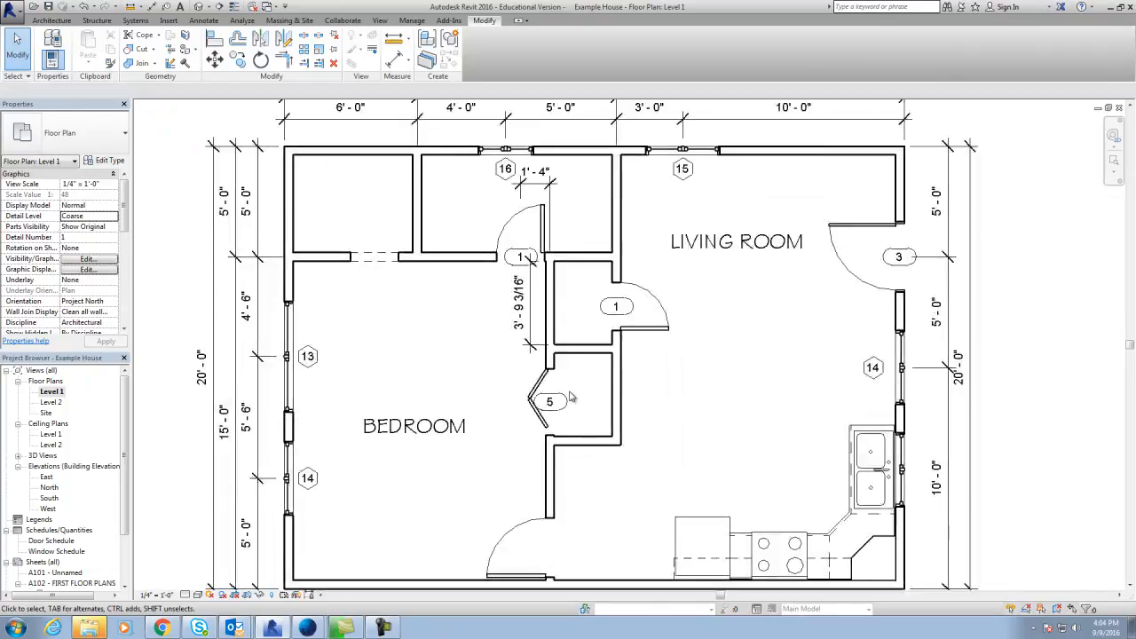
Place an aligned dimension across the width of the closet with bifold door 5, adjust its witness lines, and delete it.
{"action": "left_click", "coordinate": [204, 21]}
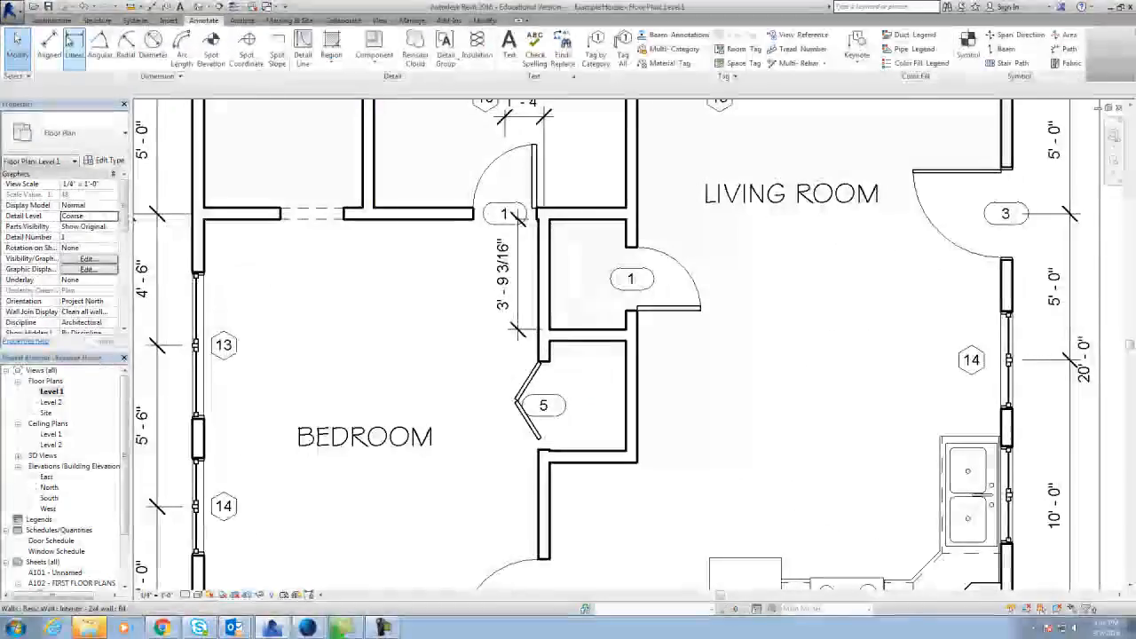
{"action": "left_click", "coordinate": [53, 49]}
{"action": "left_click", "coordinate": [548, 355]}
{"action": "left_click", "coordinate": [632, 359]}
{"action": "left_click", "coordinate": [612, 374]}
{"action": "left_click", "coordinate": [545, 376]}
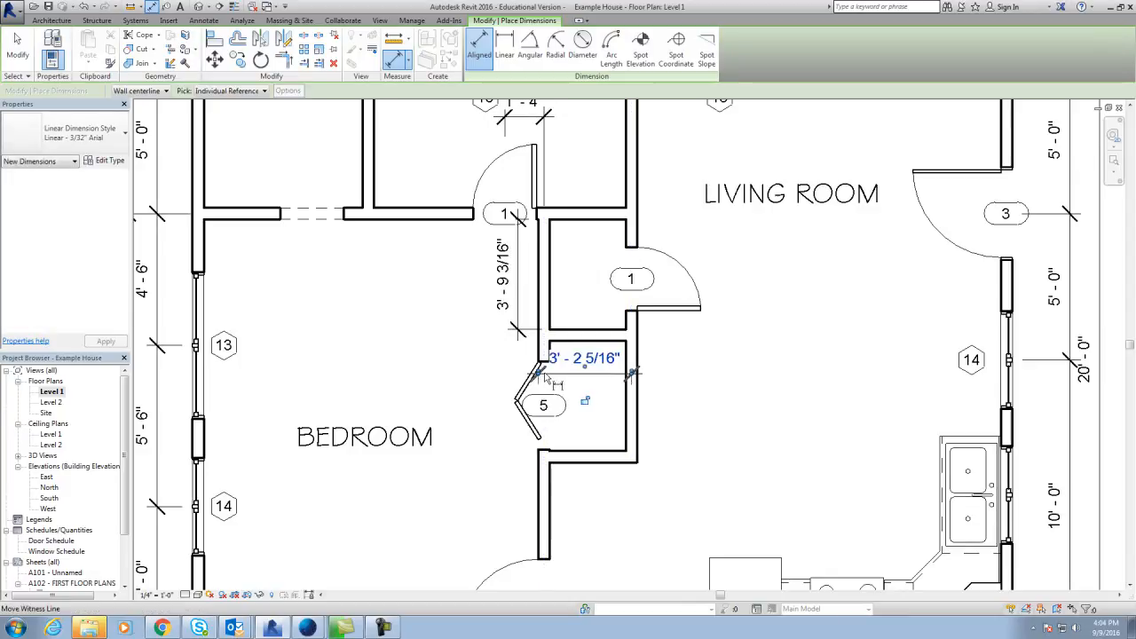
{"action": "left_click", "coordinate": [539, 374]}
{"action": "left_click", "coordinate": [631, 373]}
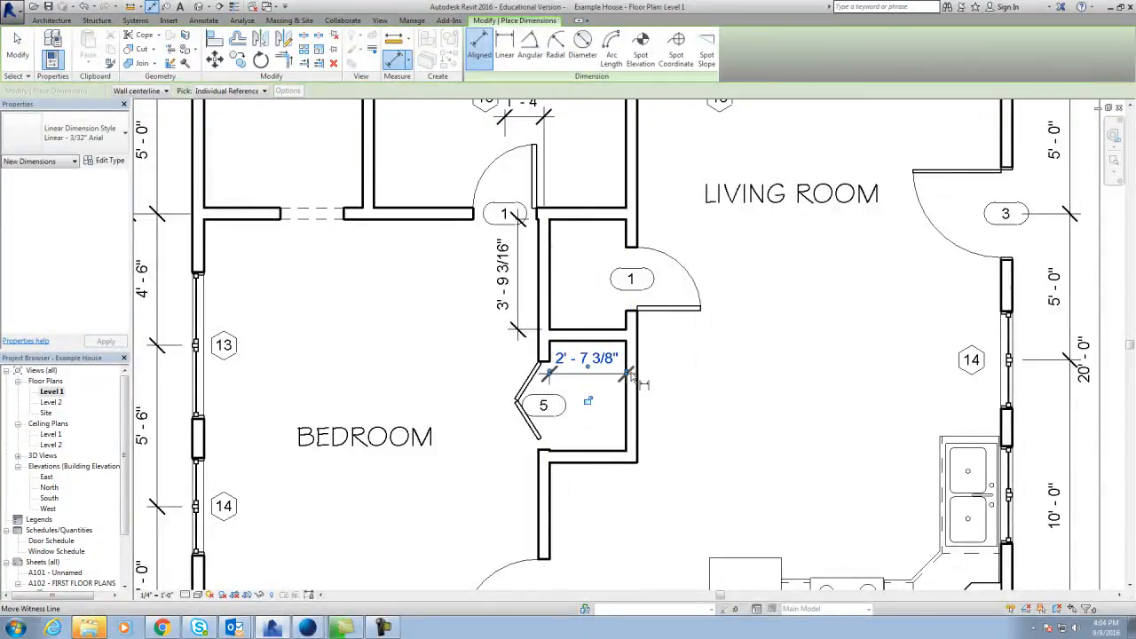
{"action": "key", "text": "Escape"}
{"action": "left_click", "coordinate": [597, 375]}
{"action": "key", "text": "Delete"}
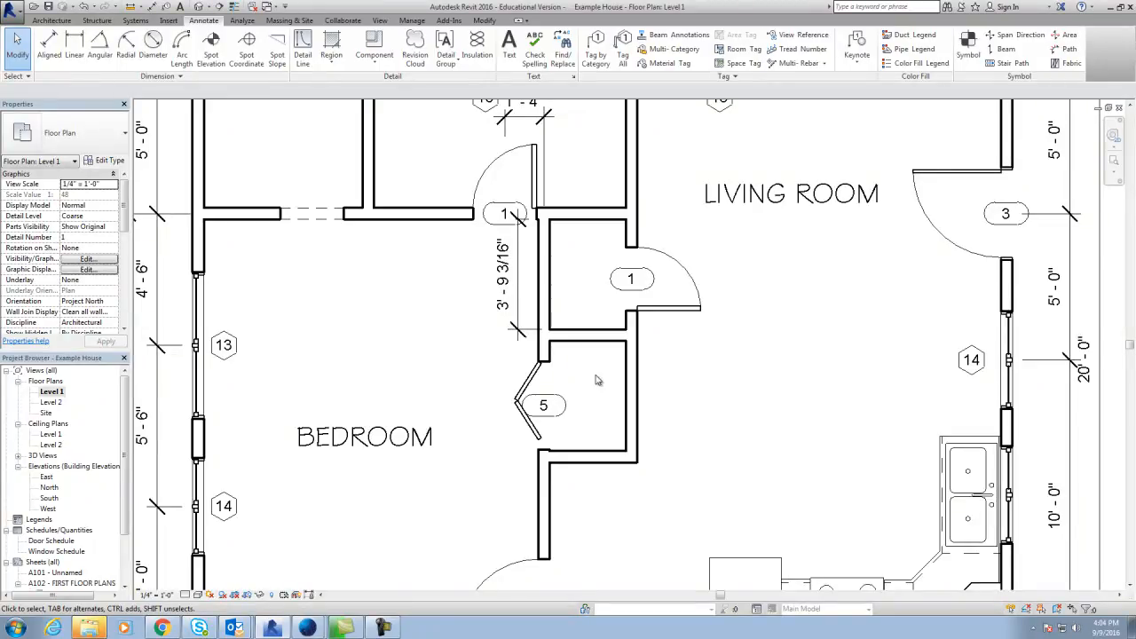
Move the lower wall of the closet with bifold door 5 to set the closet's inside length to 6'-0".
{"action": "scroll", "coordinate": [690, 420], "scroll_direction": "down", "scroll_amount": 3}
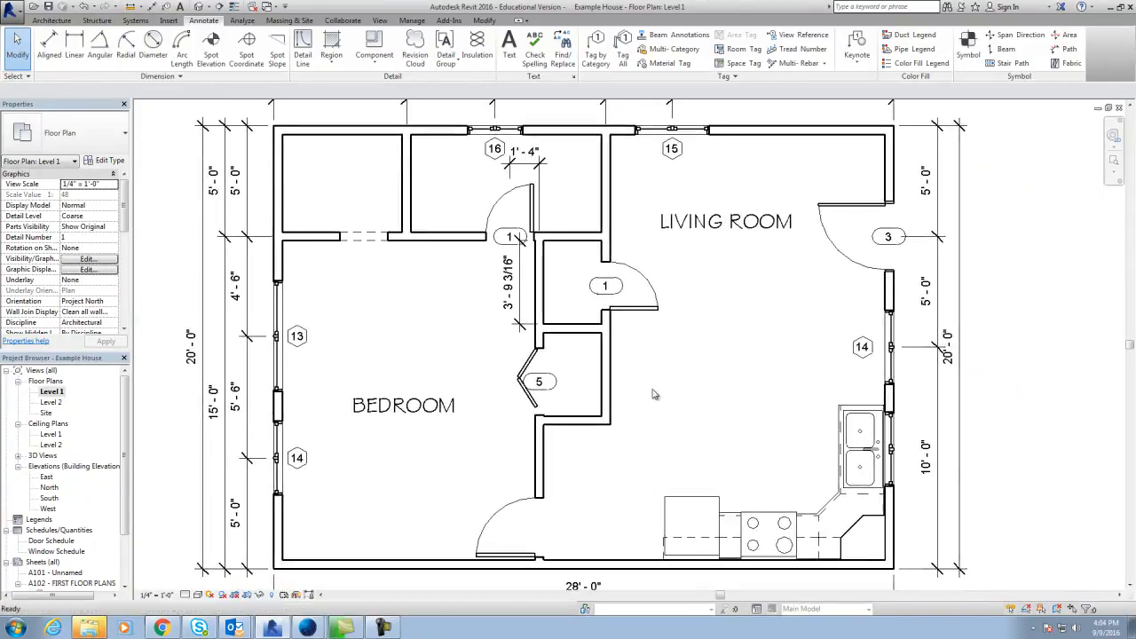
{"action": "scroll", "coordinate": [602, 435], "scroll_direction": "up", "scroll_amount": 3}
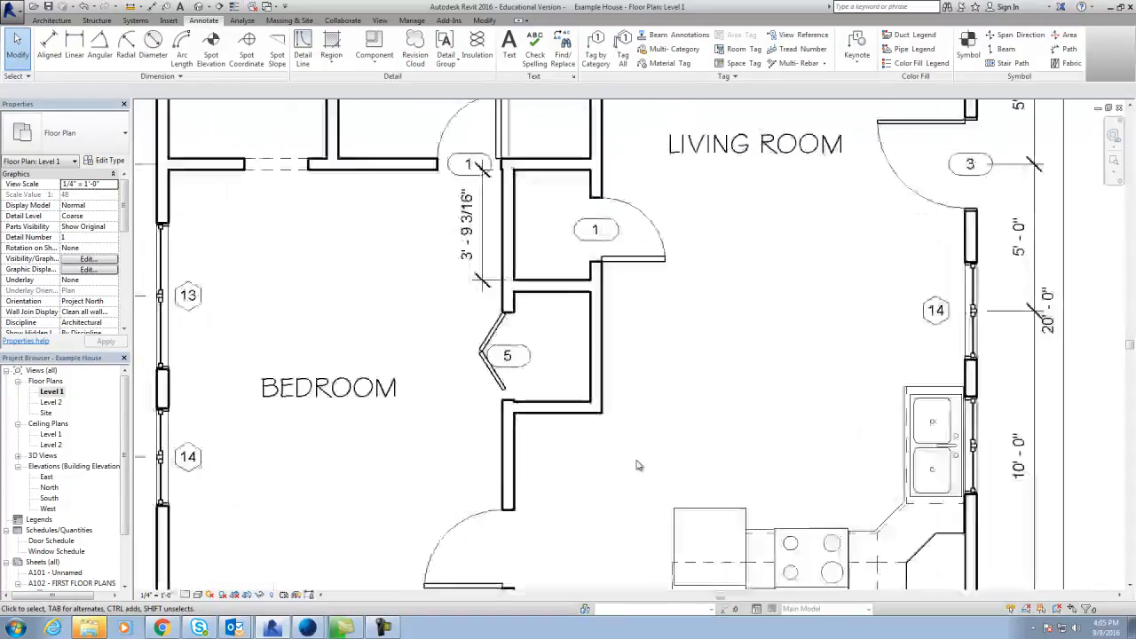
{"action": "scroll", "coordinate": [548, 377], "scroll_direction": "down", "scroll_amount": 2}
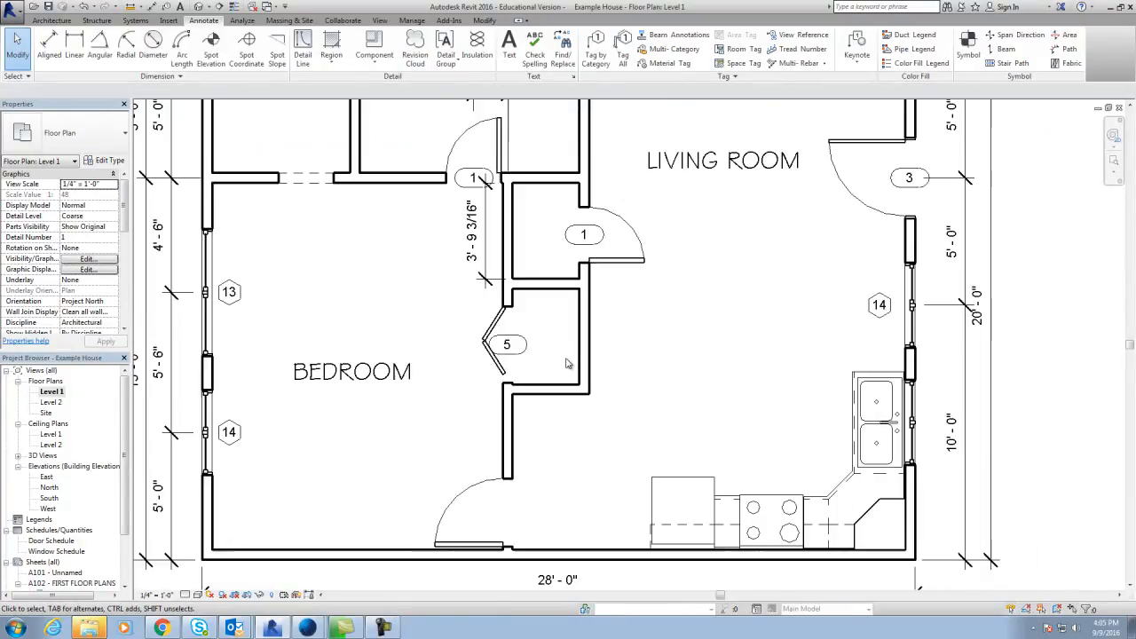
{"action": "left_click", "coordinate": [568, 391]}
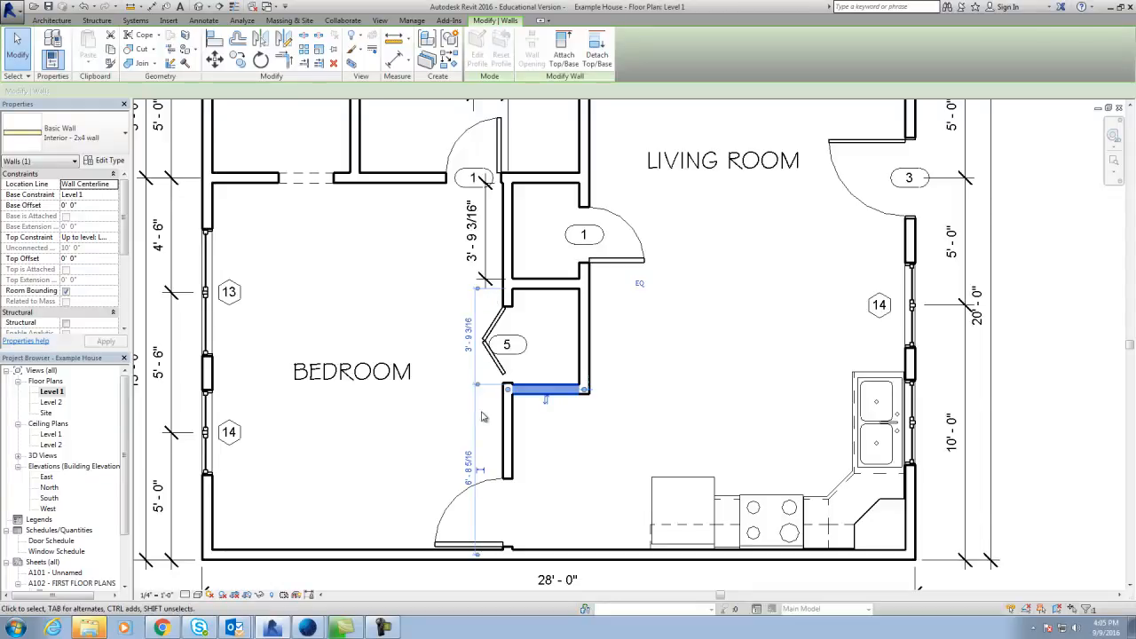
{"action": "left_click", "coordinate": [475, 353]}
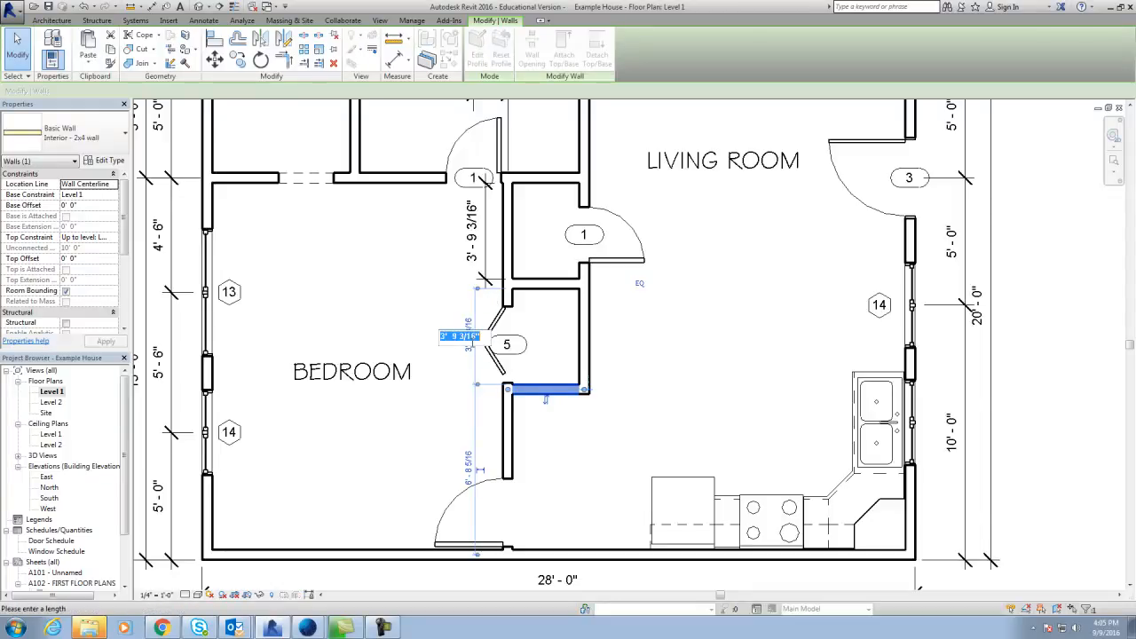
{"action": "key", "text": "Return"}
{"action": "left_click", "coordinate": [728, 342]}
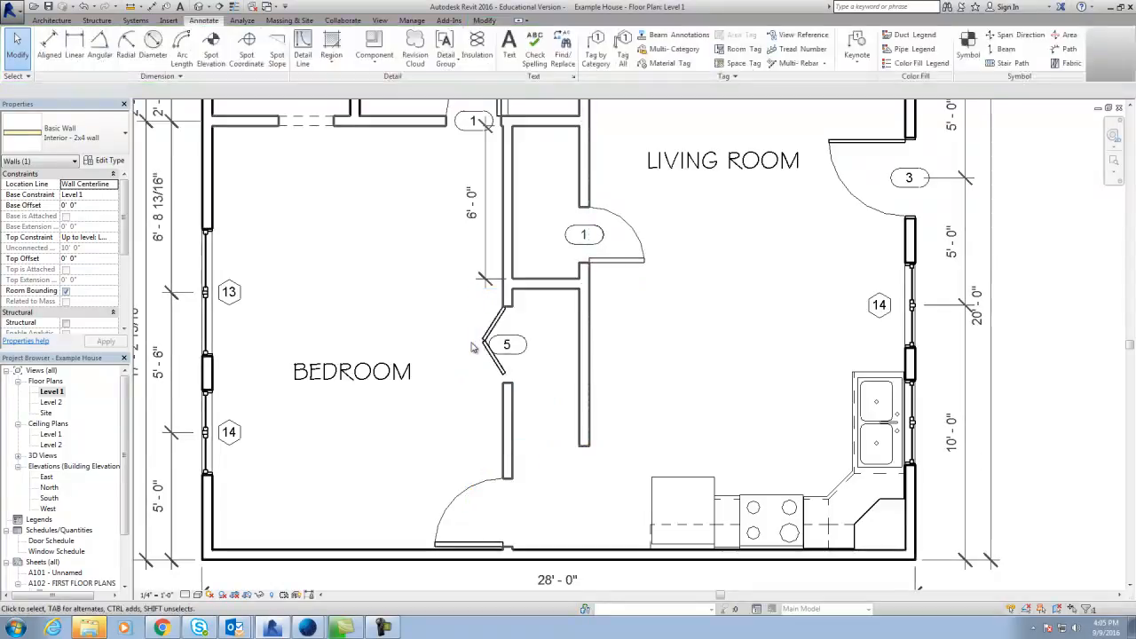
{"action": "left_click", "coordinate": [88, 7]}
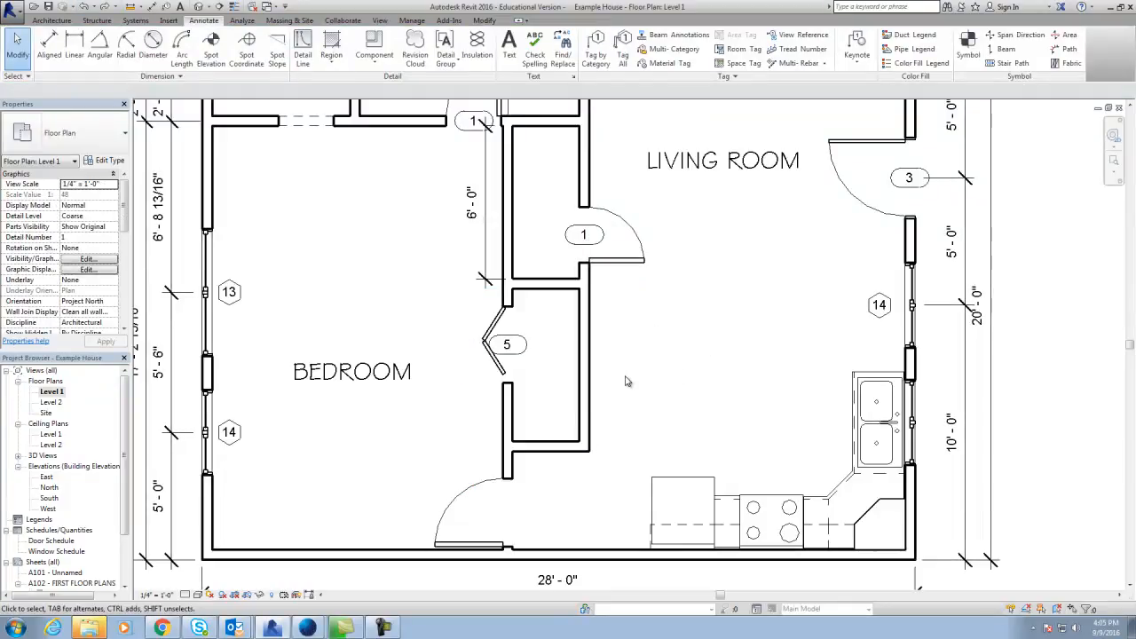
Make bifold door 5's temporary dimensions to the closet walls permanent and apply an equality constraint that centres the door.
{"action": "scroll", "coordinate": [626, 382], "scroll_direction": "down", "scroll_amount": 1}
{"action": "scroll", "coordinate": [622, 386], "scroll_direction": "down", "scroll_amount": 1}
{"action": "scroll", "coordinate": [622, 386], "scroll_direction": "up", "scroll_amount": 1}
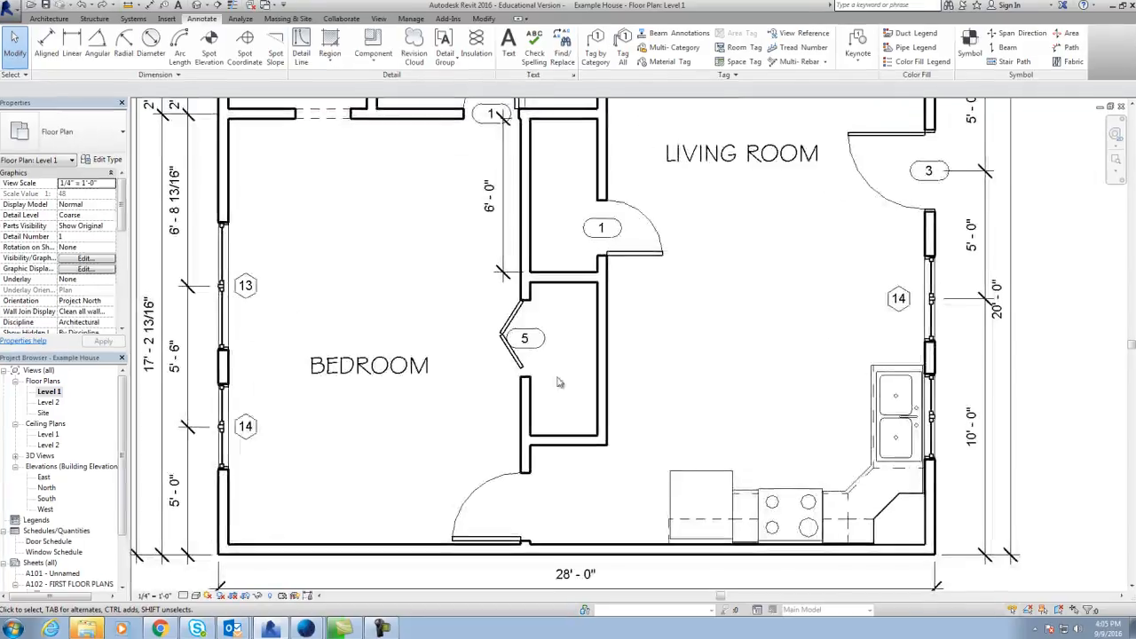
{"action": "left_click", "coordinate": [266, 287]}
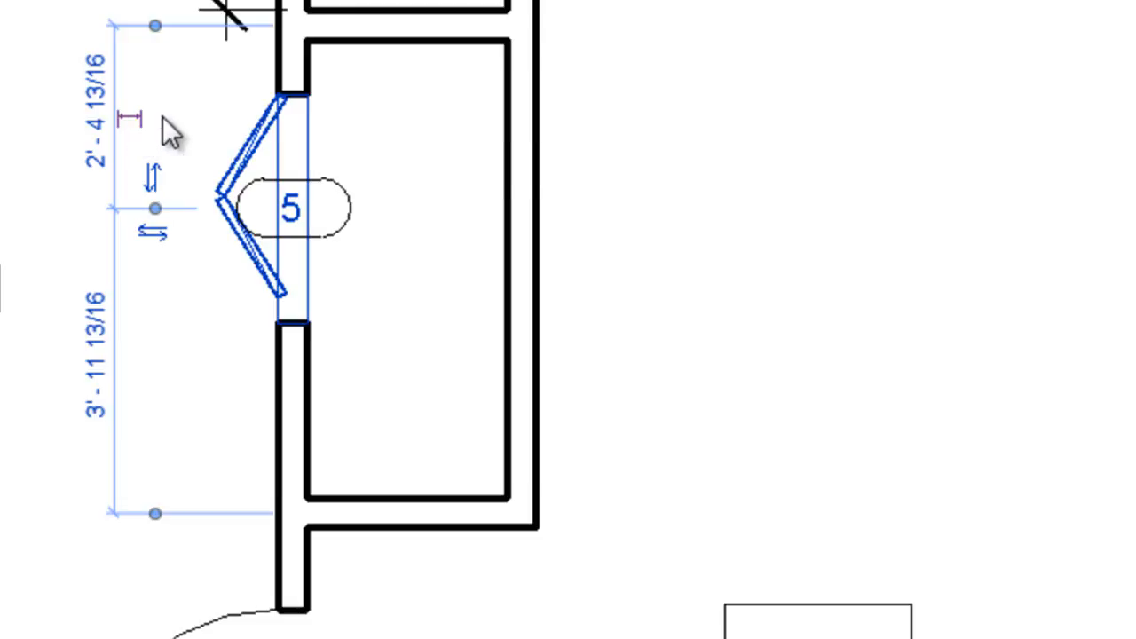
{"action": "key", "text": "Escape"}
{"action": "left_click", "coordinate": [230, 170]}
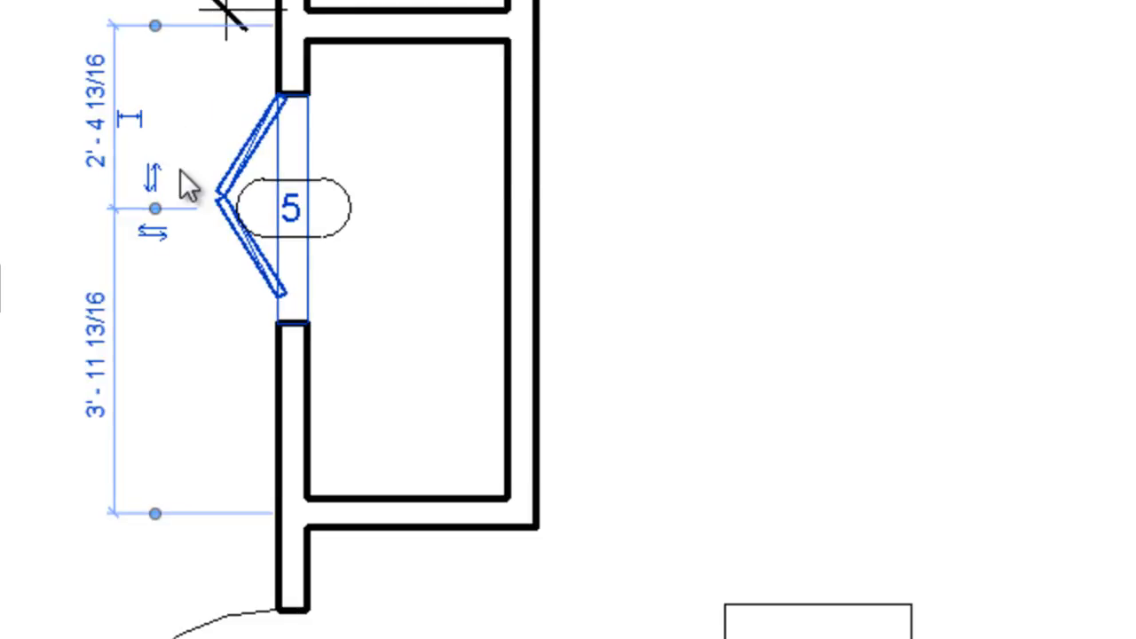
{"action": "left_click", "coordinate": [130, 118]}
{"action": "left_click", "coordinate": [194, 312]}
{"action": "left_click", "coordinate": [116, 199]}
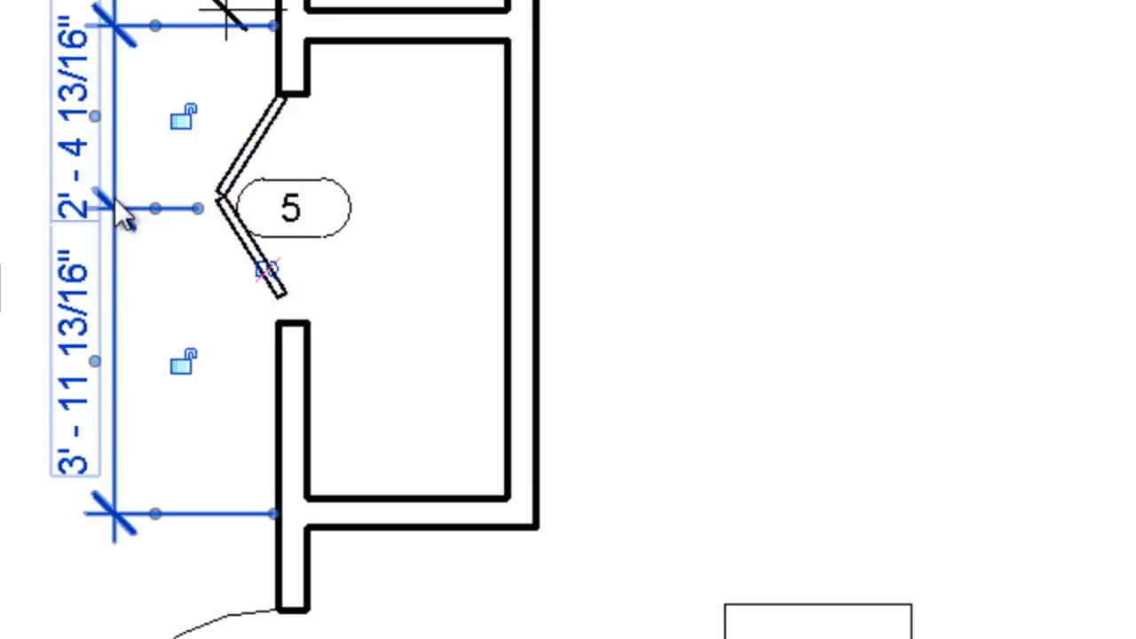
{"action": "left_click", "coordinate": [267, 269]}
{"action": "left_click", "coordinate": [453, 258]}
Set the clear distance between the north exterior wall and the long horizontal interior wall above the bedroom to 5'.
{"action": "scroll", "coordinate": [608, 361], "scroll_direction": "down", "scroll_amount": 2}
{"action": "scroll", "coordinate": [647, 368], "scroll_direction": "down", "scroll_amount": 4}
{"action": "scroll", "coordinate": [647, 367], "scroll_direction": "up", "scroll_amount": 3}
{"action": "middle_click_drag", "start_coordinate": [646, 379], "coordinate": [608, 471]}
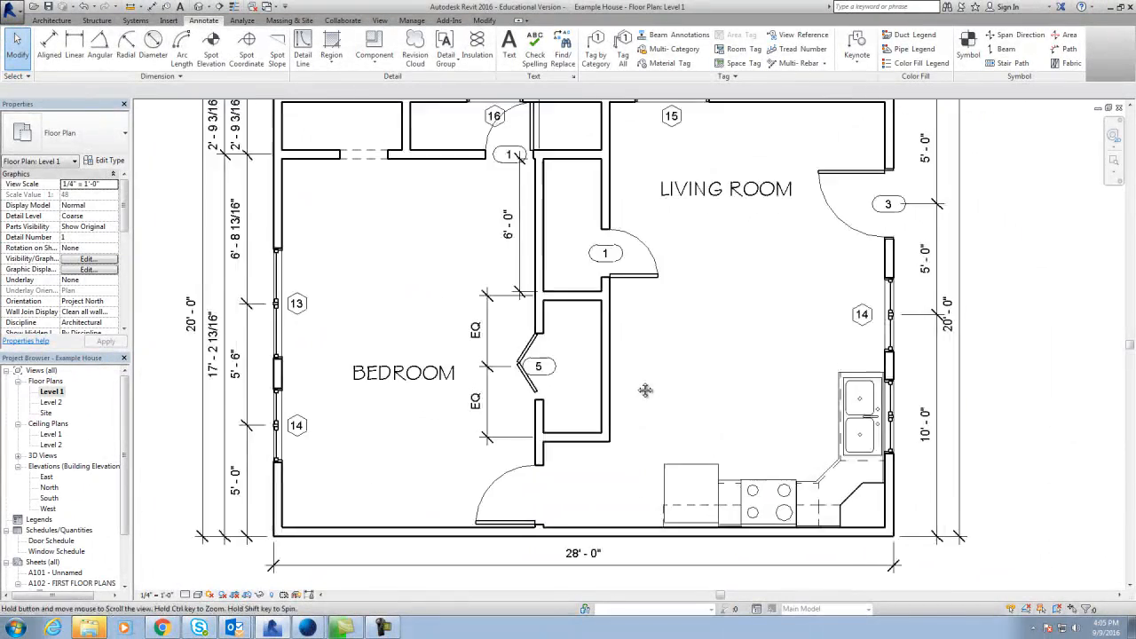
{"action": "scroll", "coordinate": [604, 456], "scroll_direction": "down", "scroll_amount": 1}
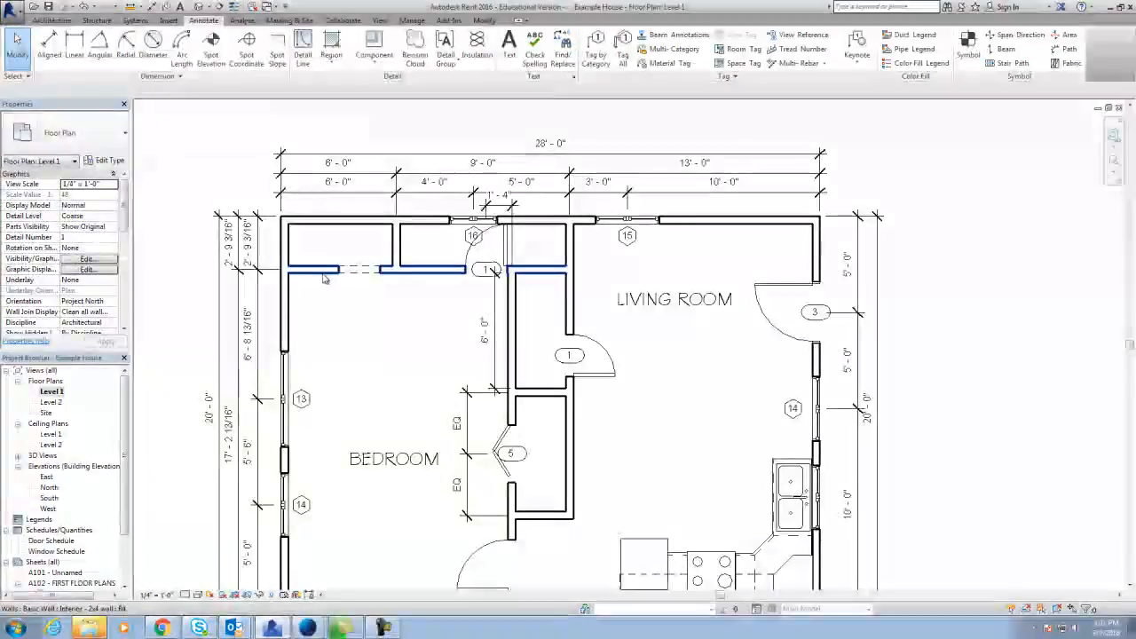
{"action": "scroll", "coordinate": [437, 310], "scroll_direction": "down", "scroll_amount": 1}
{"action": "scroll", "coordinate": [437, 311], "scroll_direction": "up", "scroll_amount": 1}
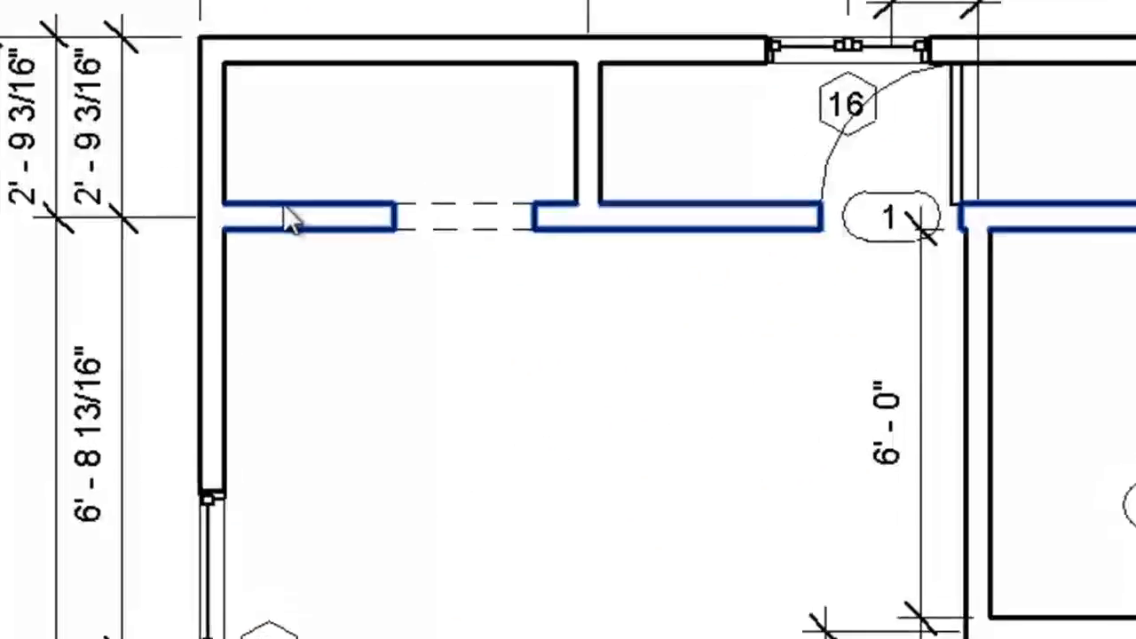
{"action": "left_click", "coordinate": [280, 265]}
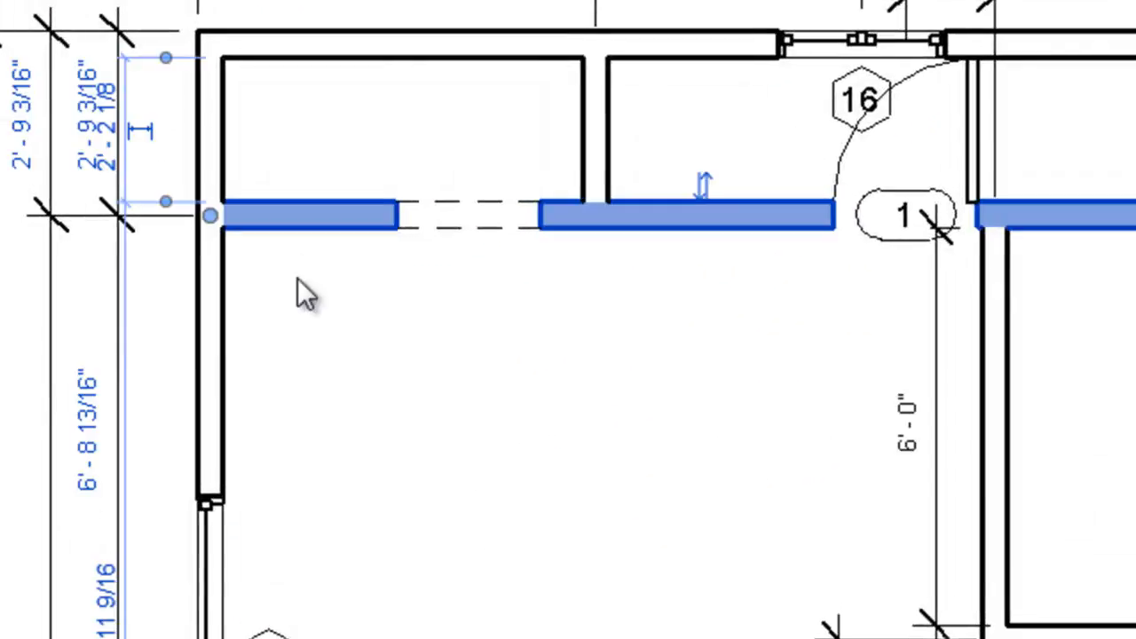
{"action": "left_click", "coordinate": [142, 132]}
{"action": "type", "text": "5"}
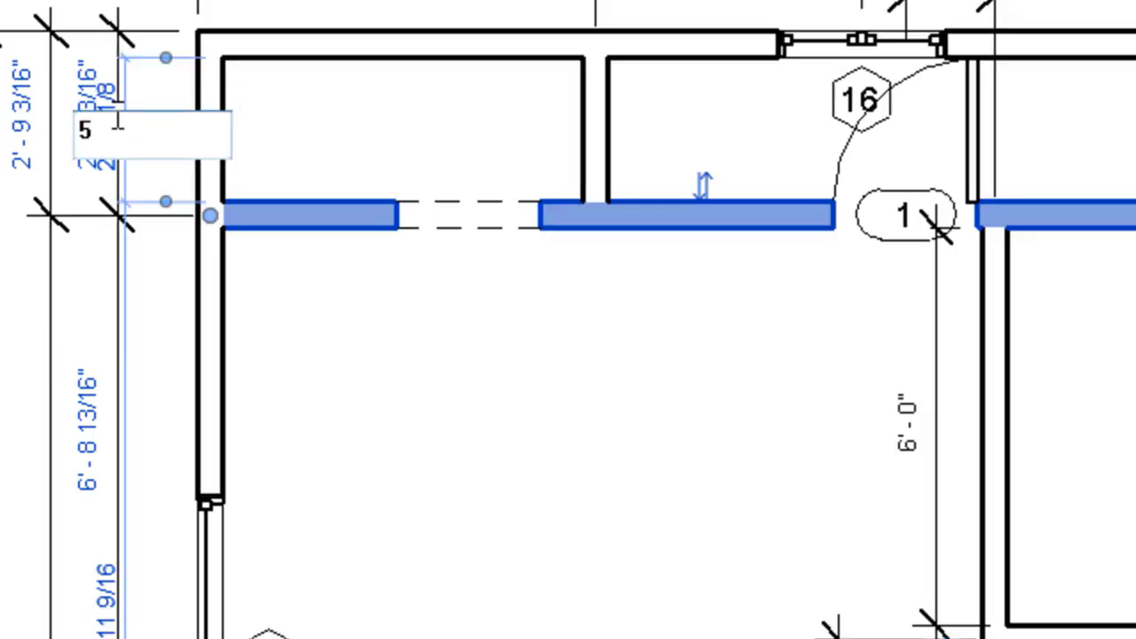
{"action": "key", "text": "Return"}
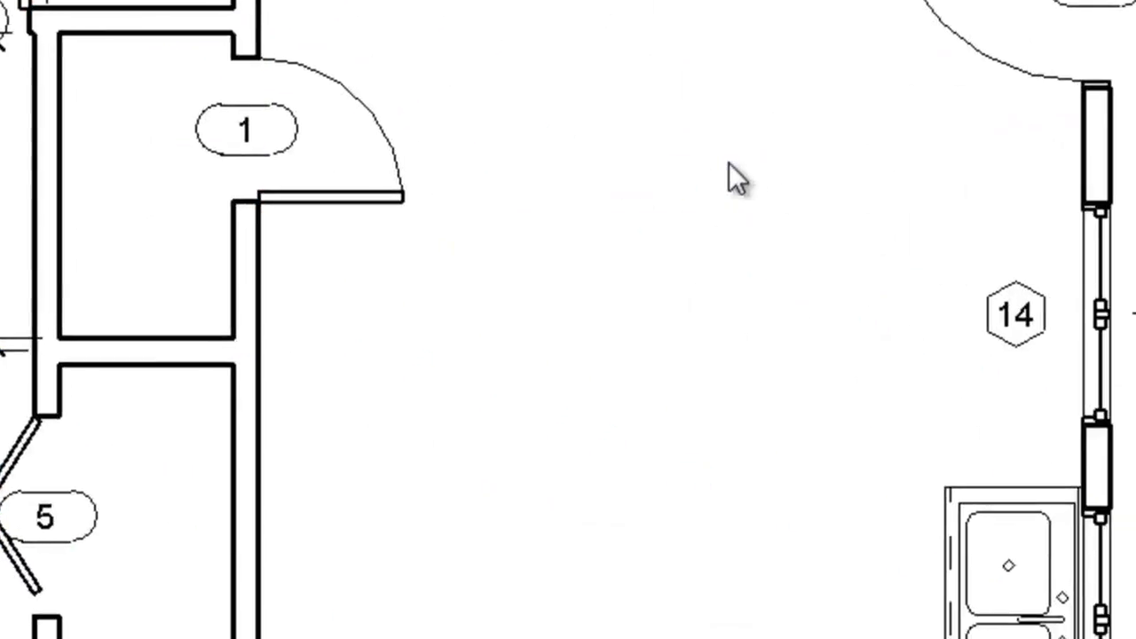
{"action": "middle_click_drag", "start_coordinate": [368, 530], "coordinate": [373, 310]}
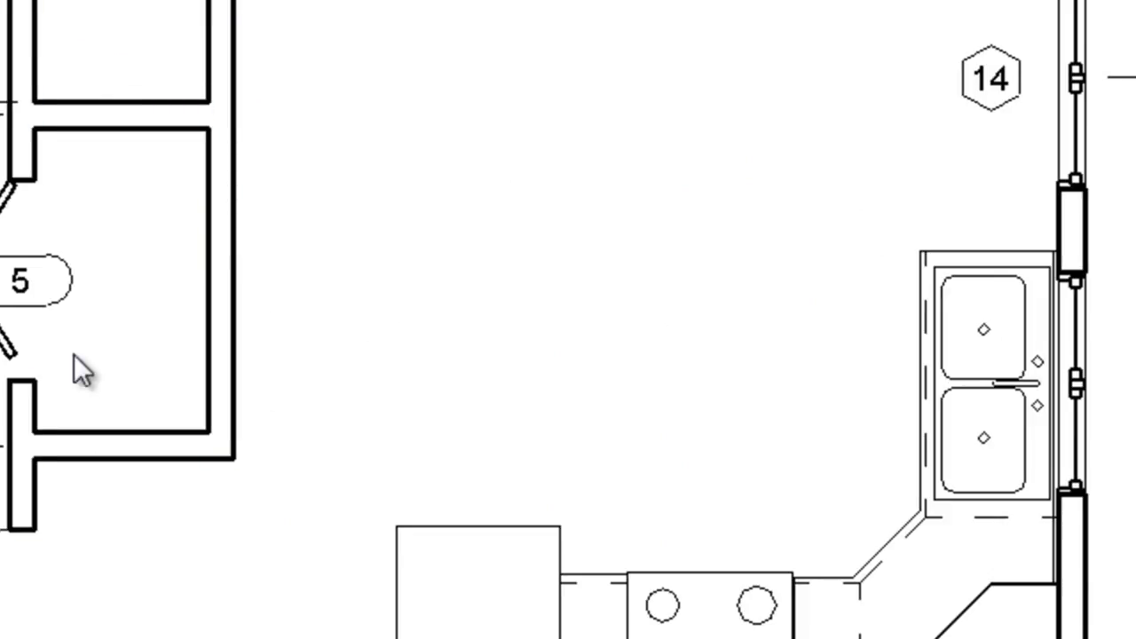
{"action": "left_click", "coordinate": [98, 426]}
{"action": "key", "text": "Escape"}
{"action": "left_click", "coordinate": [126, 435]}
{"action": "key", "text": "Escape"}
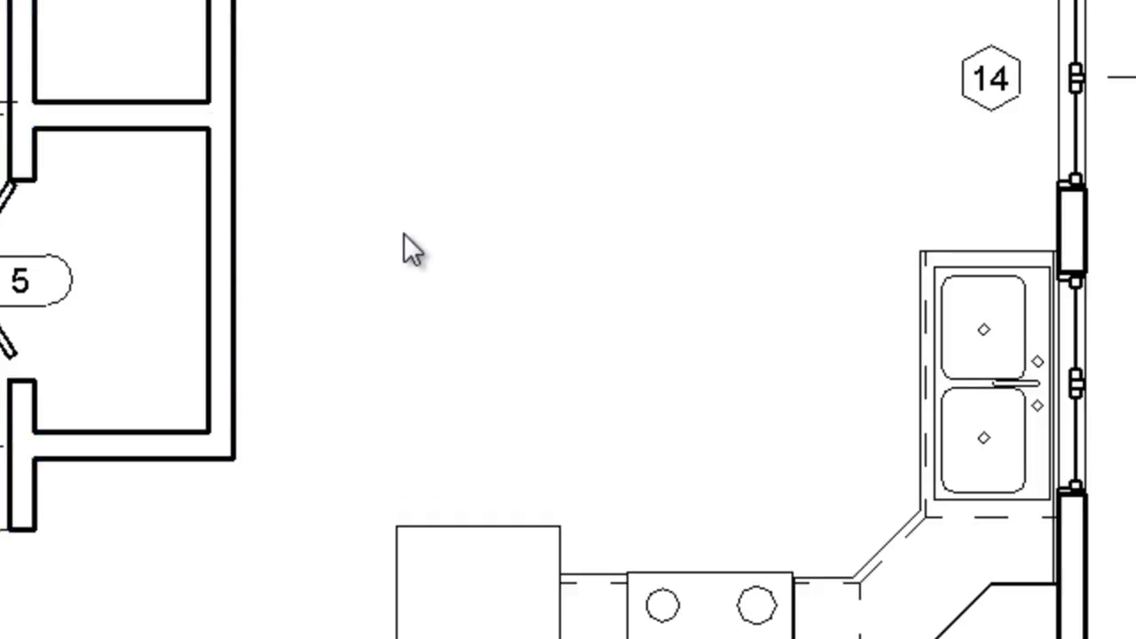
Measure the wall between the two closets from the lower closet wall by moving its witness line, and set that distance to 6'-0".
{"action": "left_click", "coordinate": [115, 115]}
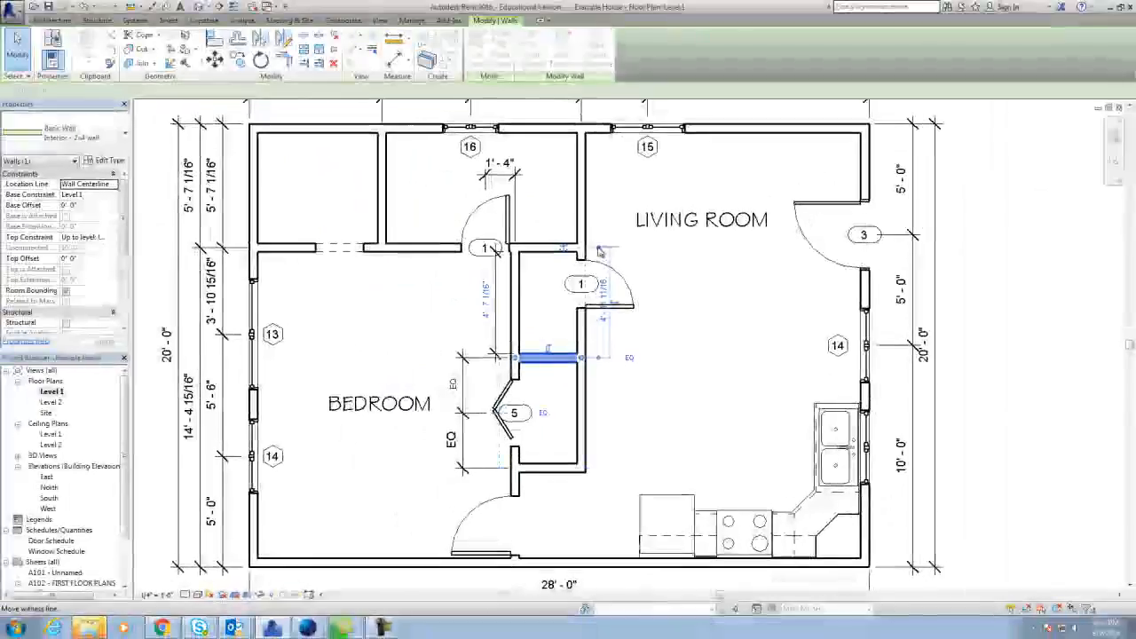
{"action": "left_click_drag", "start_coordinate": [579, 466], "coordinate": [581, 468]}
{"action": "left_click", "coordinate": [599, 468]}
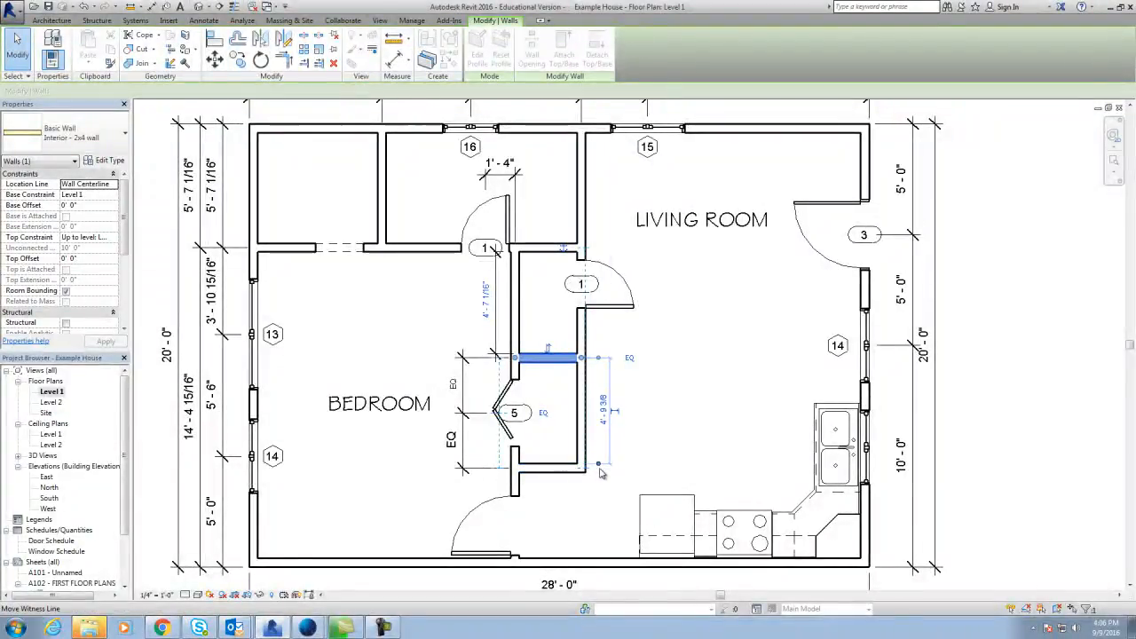
{"action": "left_click", "coordinate": [595, 359]}
{"action": "left_click", "coordinate": [603, 410]}
{"action": "type", "text": "6"}
{"action": "key", "text": "Return"}
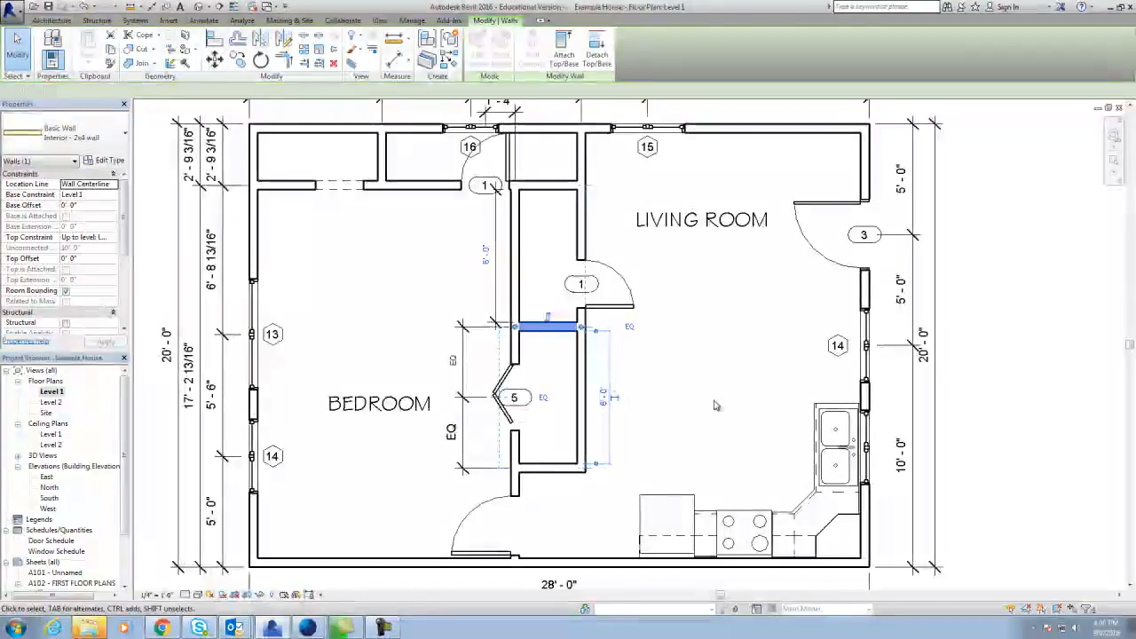
{"action": "key", "text": "Escape"}
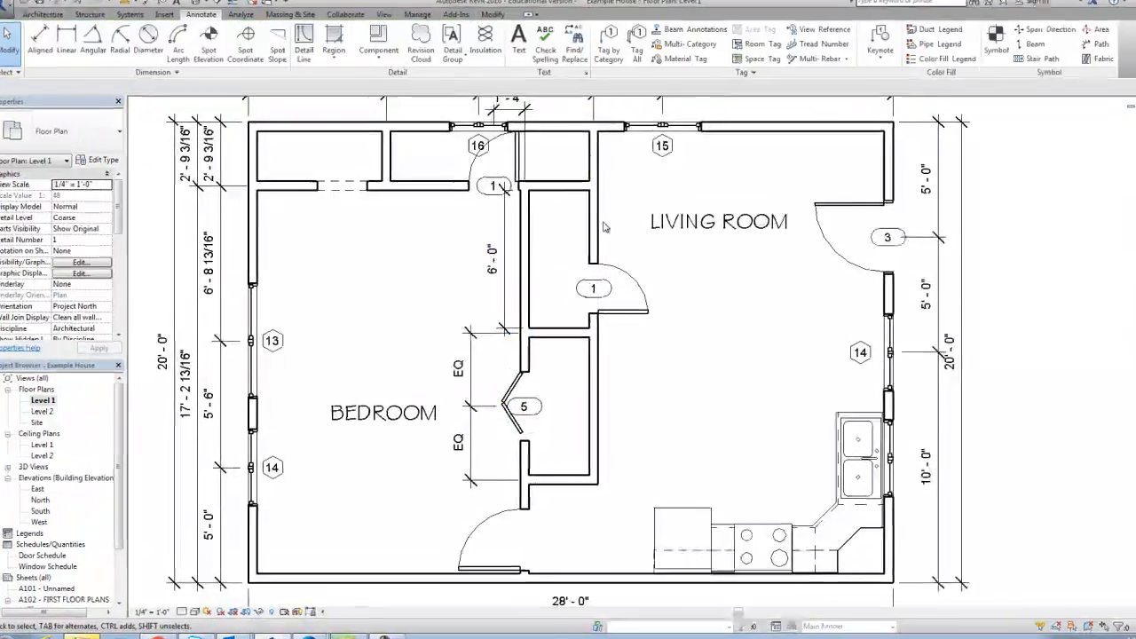
Remove the 6'-0" dimension beside the upper closet and set the long horizontal wall's clear distance from the north exterior wall to 5'.
{"action": "left_click", "coordinate": [490, 257]}
{"action": "key", "text": "Escape"}
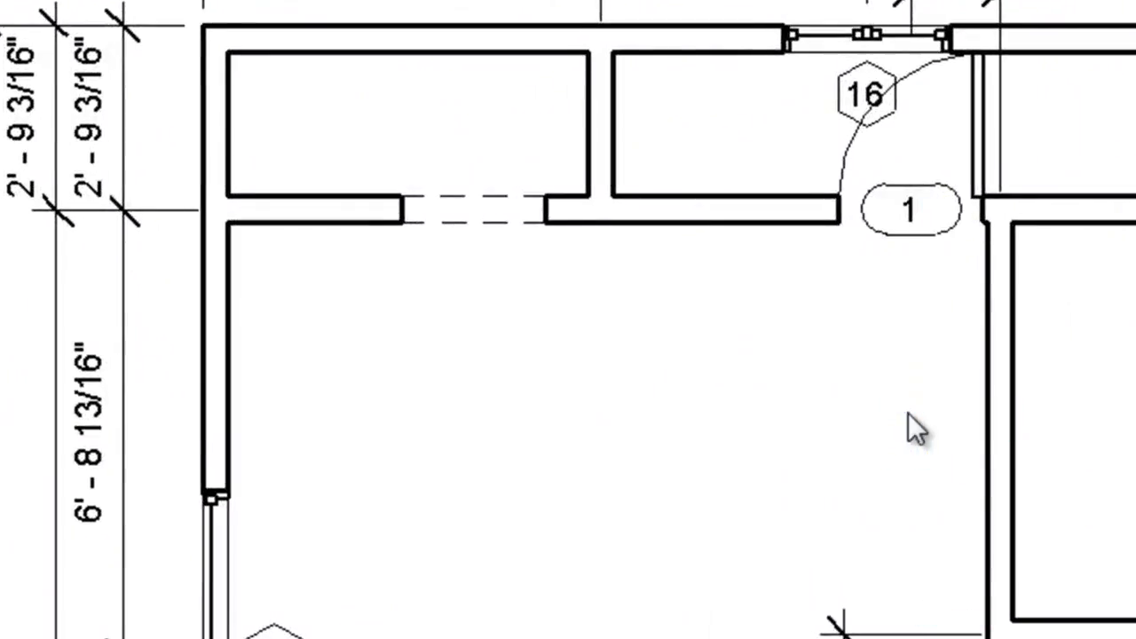
{"action": "left_click", "coordinate": [1047, 213]}
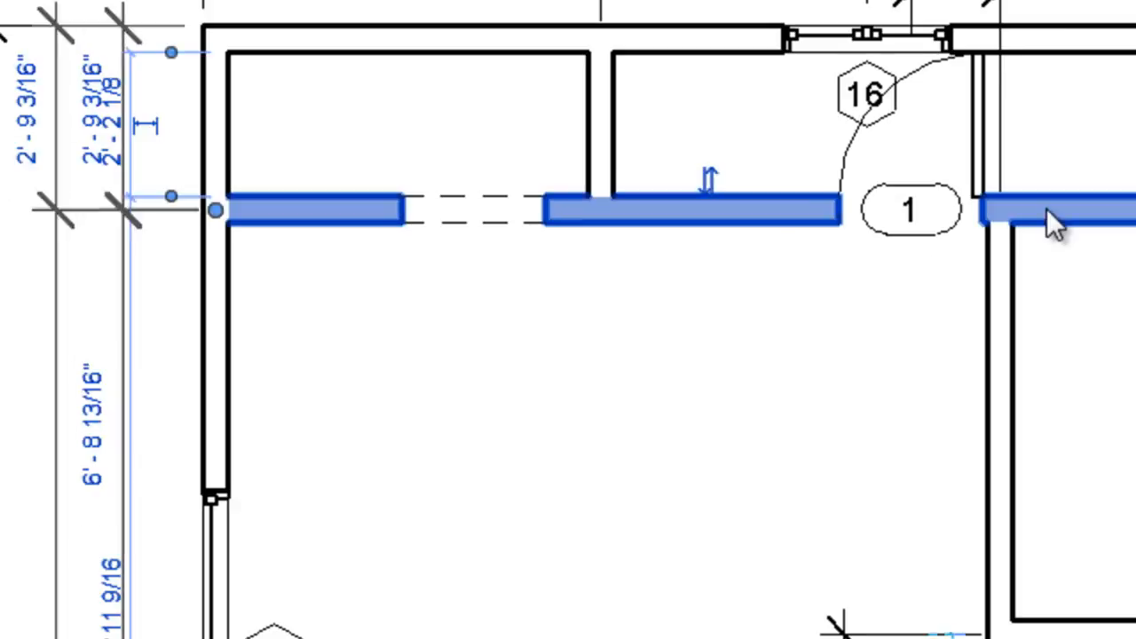
{"action": "left_click", "coordinate": [104, 104]}
{"action": "type", "text": "5"}
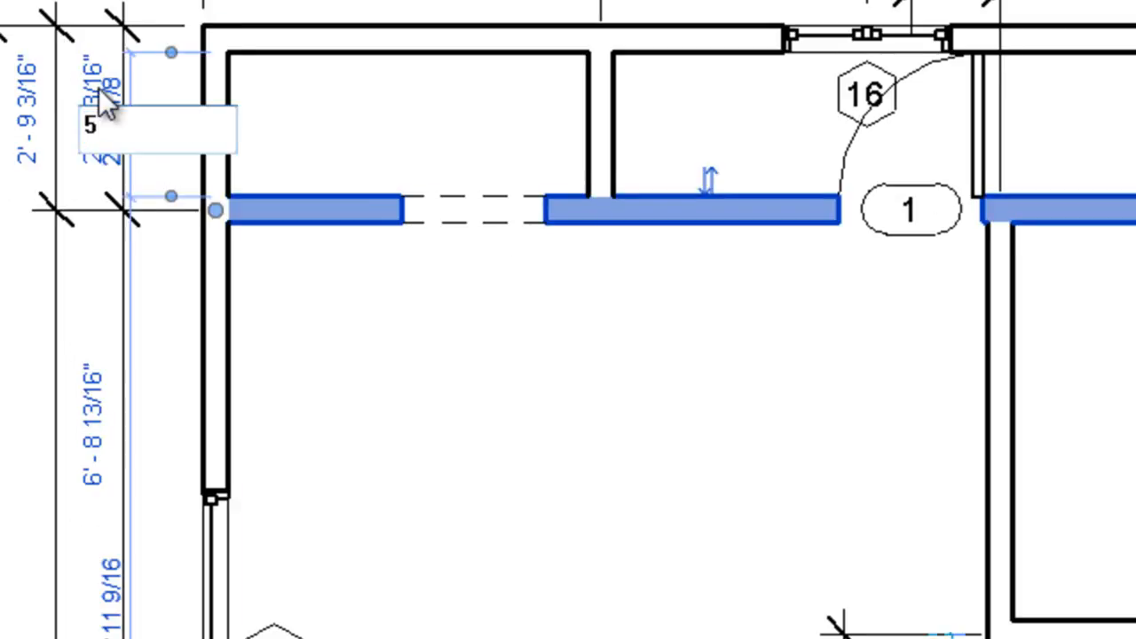
{"action": "key", "text": "Return"}
{"action": "key", "text": "Escape"}
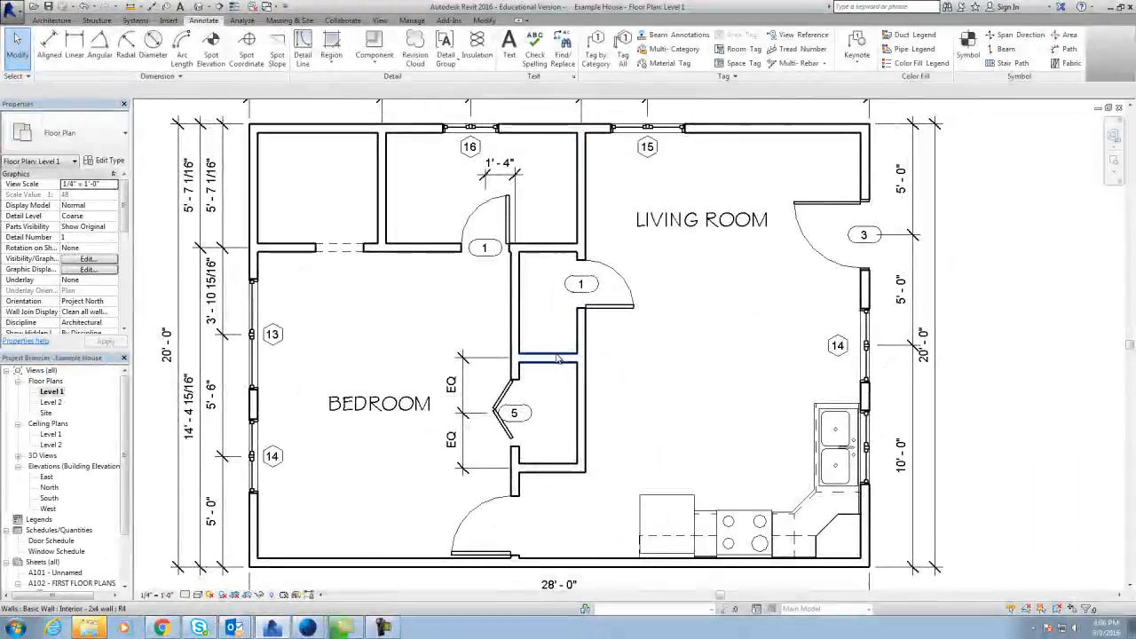
Set the inside length of the closet with bifold door 5 to 6' from its upper wall and make that temporary dimension permanent.
{"action": "left_click", "coordinate": [558, 358]}
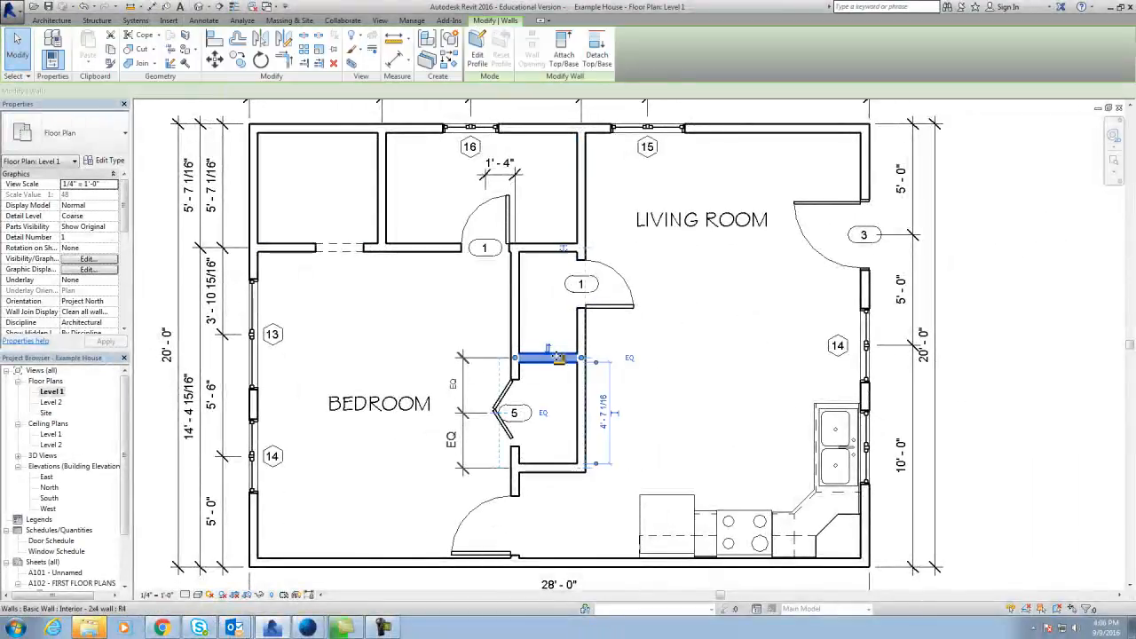
{"action": "left_click", "coordinate": [603, 411]}
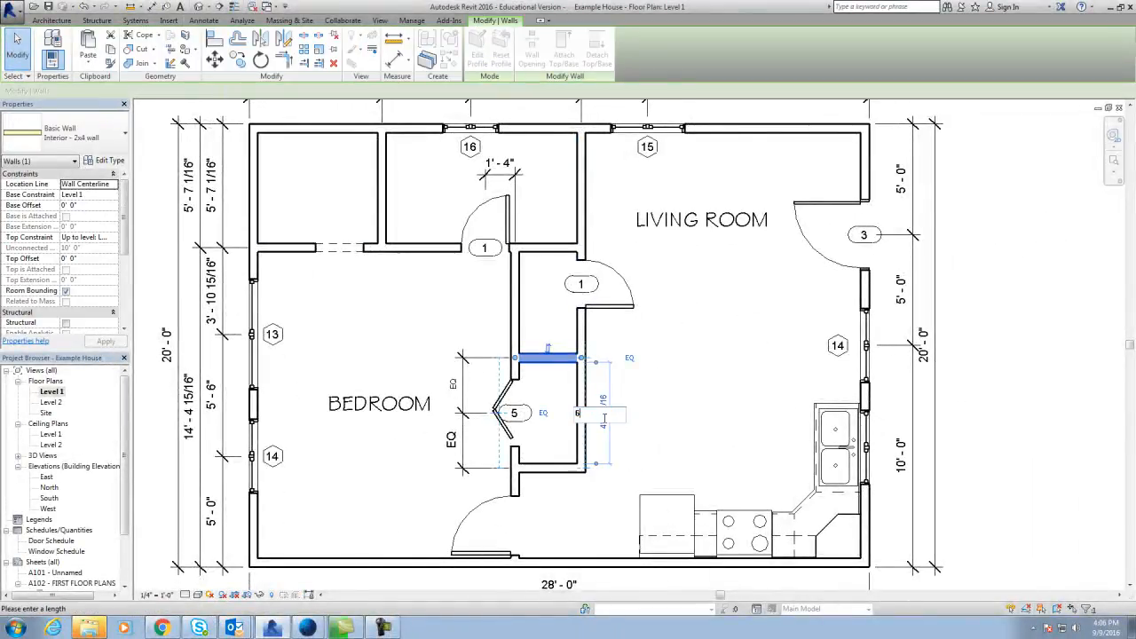
{"action": "type", "text": "6"}
{"action": "key", "text": "Return"}
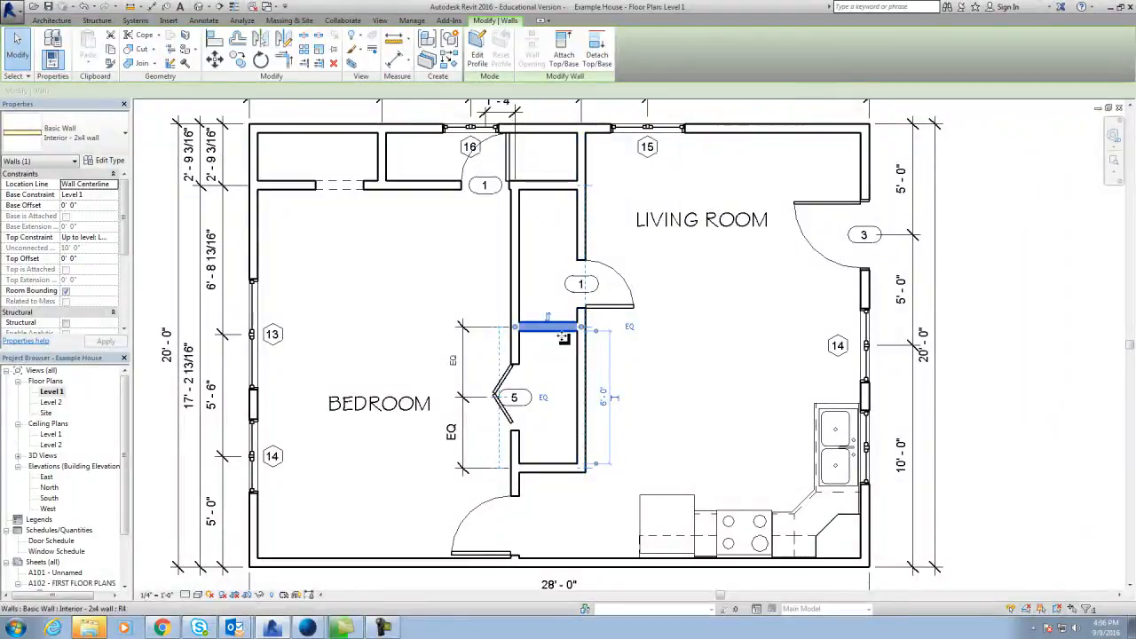
{"action": "scroll", "coordinate": [630, 388], "scroll_direction": "down", "scroll_amount": 2}
{"action": "scroll", "coordinate": [634, 387], "scroll_direction": "up", "scroll_amount": 3}
{"action": "scroll", "coordinate": [636, 387], "scroll_direction": "down", "scroll_amount": 1}
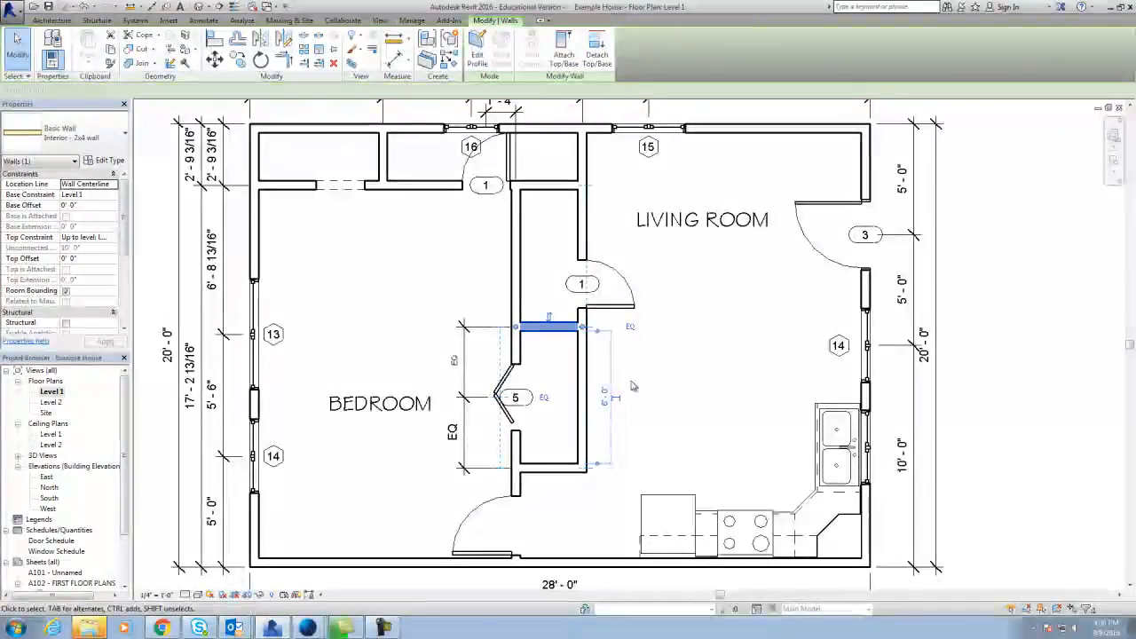
{"action": "left_click", "coordinate": [620, 402]}
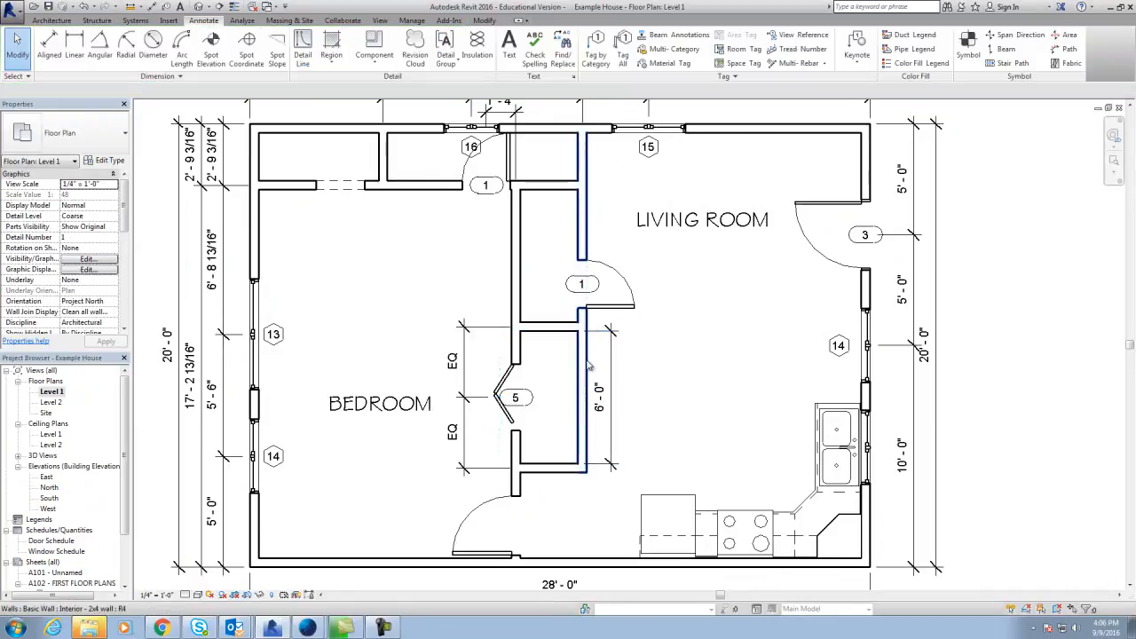
Set the long horizontal wall's clear distance from the north exterior wall to 5' and make its temporary dimensions permanent.
{"action": "left_click", "coordinate": [540, 190]}
{"action": "left_click", "coordinate": [228, 157]}
{"action": "type", "text": "5"}
{"action": "key", "text": "Return"}
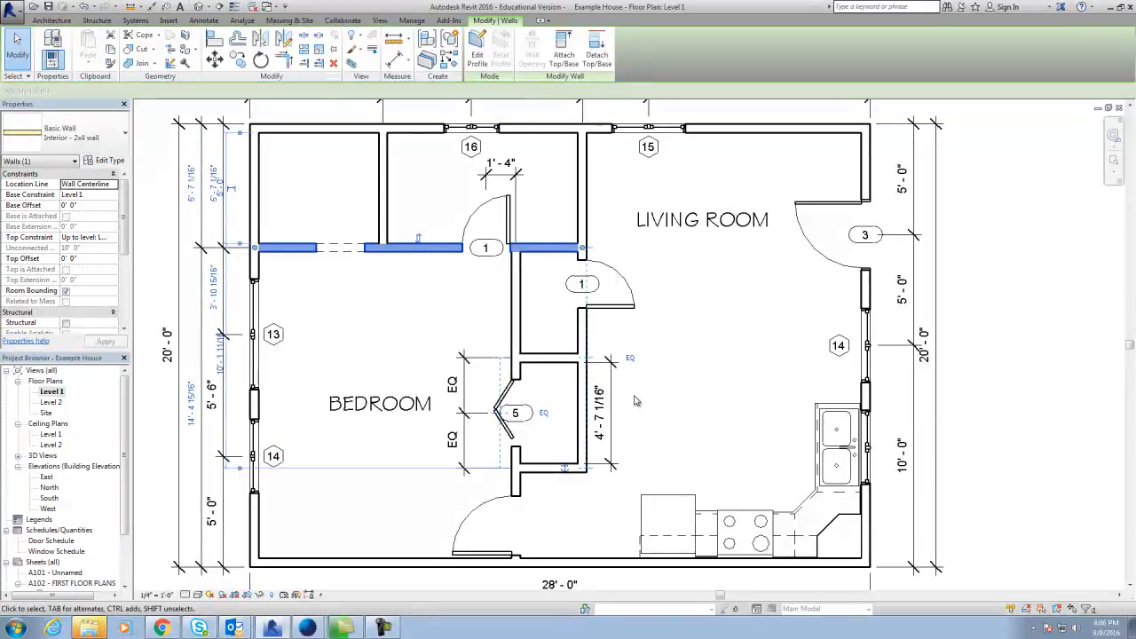
{"action": "key", "text": "d"}
{"action": "key", "text": "i"}
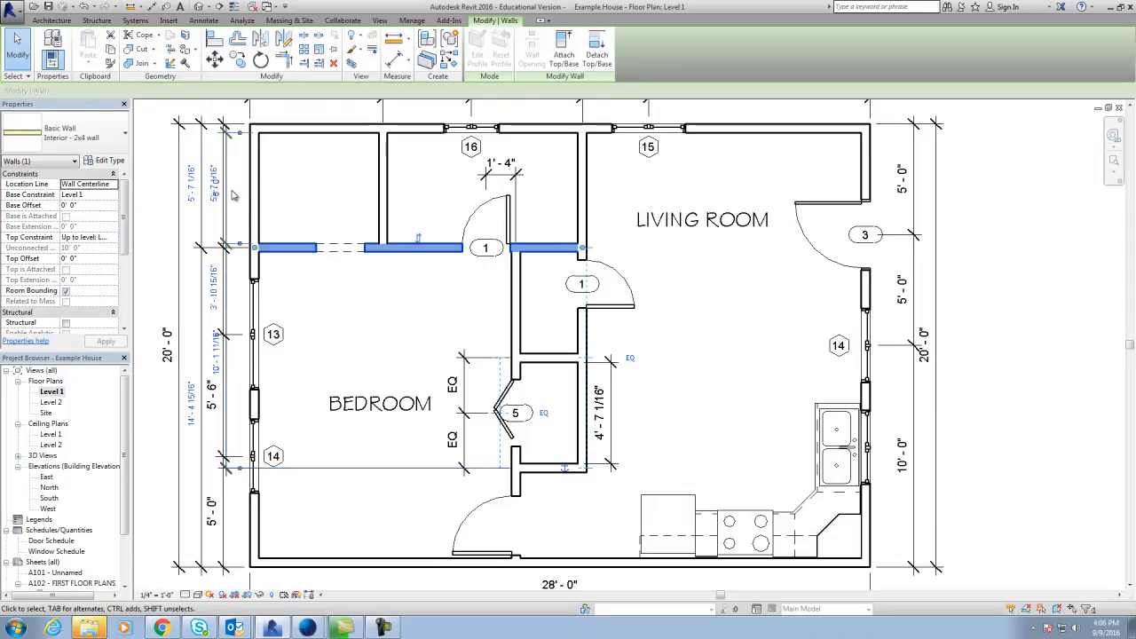
{"action": "left_click", "coordinate": [224, 203]}
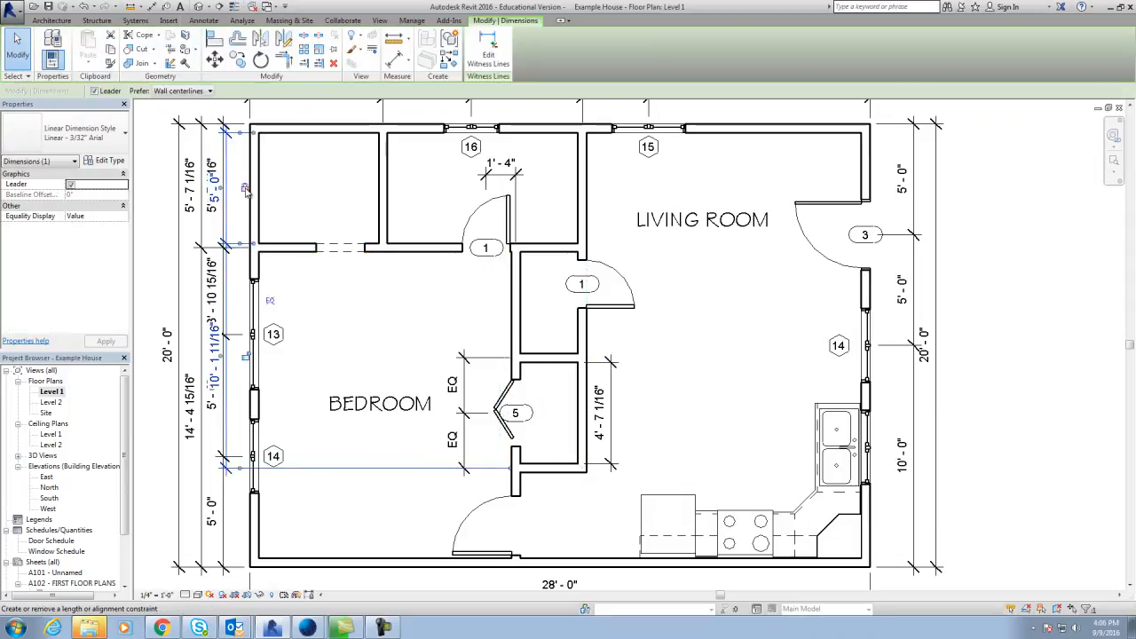
{"action": "left_click", "coordinate": [426, 371]}
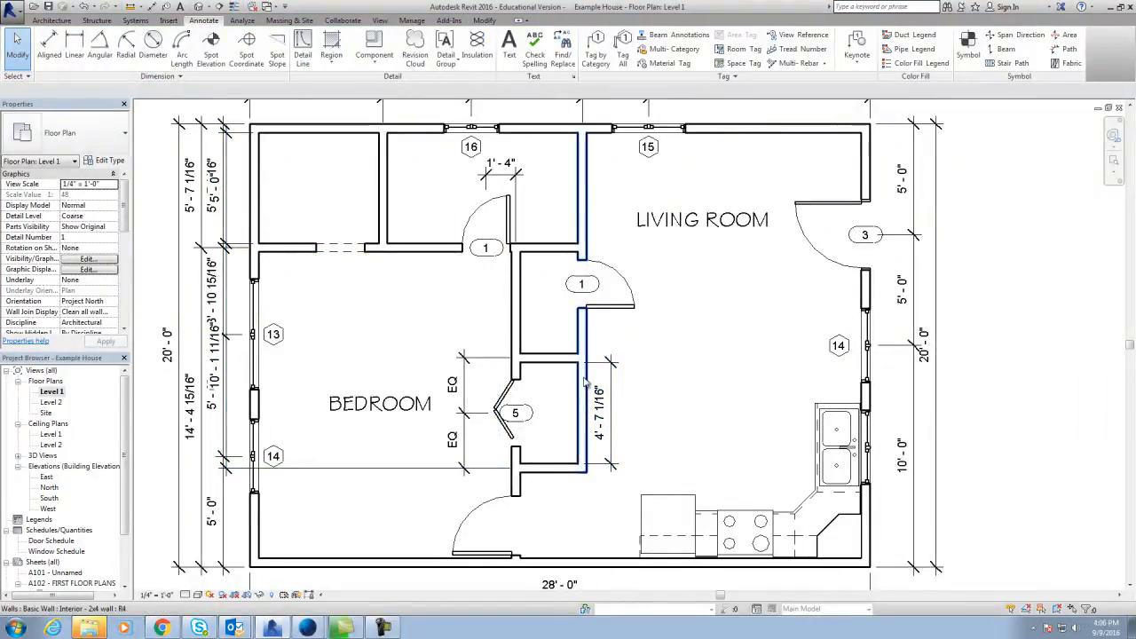
Try to edit the bifold-door closet's permanent inside length dimension with the wall between the two closets selected.
{"action": "left_click", "coordinate": [564, 360]}
{"action": "left_click", "coordinate": [606, 404]}
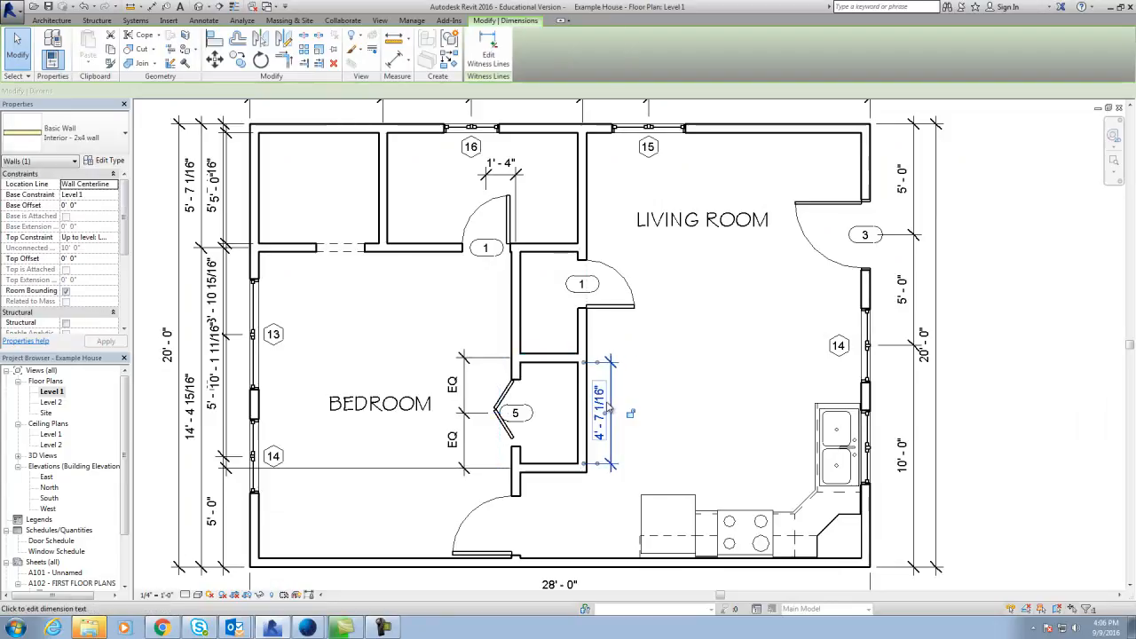
{"action": "key", "text": "Escape"}
{"action": "left_click", "coordinate": [548, 359]}
{"action": "left_click", "coordinate": [605, 407]}
{"action": "key", "text": "Escape"}
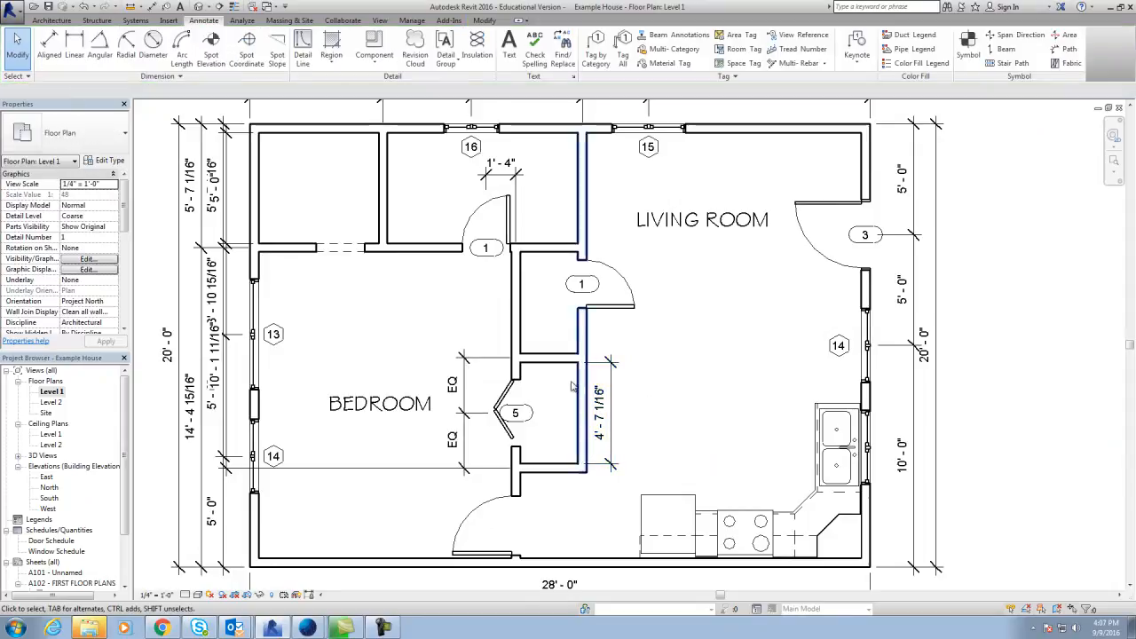
{"action": "left_click", "coordinate": [548, 359]}
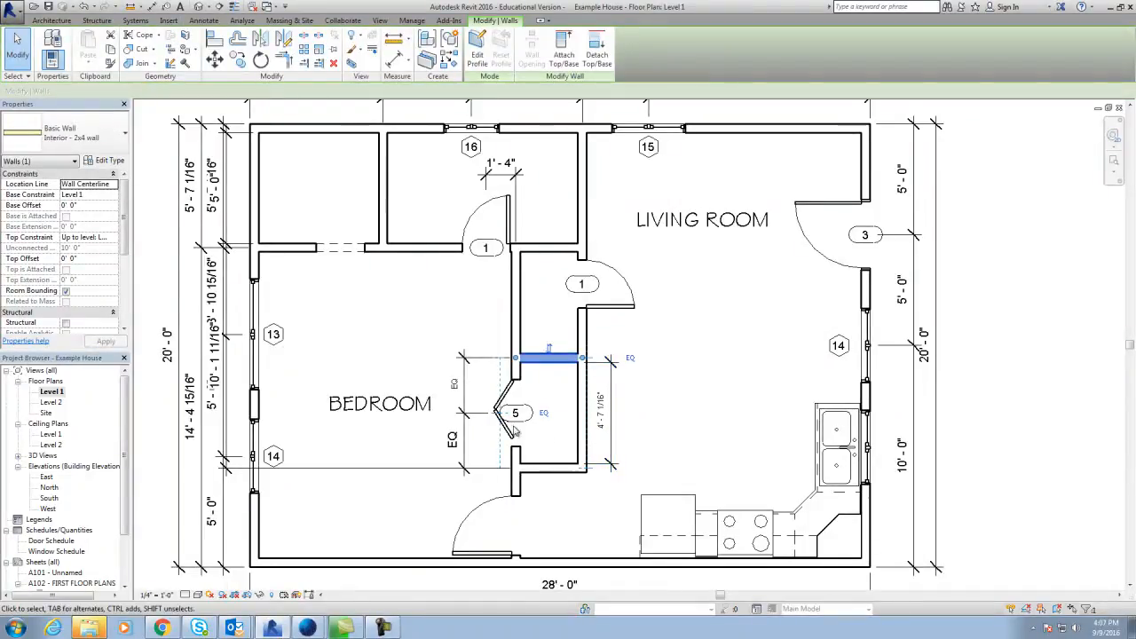
{"action": "key", "text": "Escape"}
Delete the EQ dimension centring bifold door 5 and remove its equality constraint.
{"action": "left_click", "coordinate": [462, 409]}
{"action": "key", "text": "Delete"}
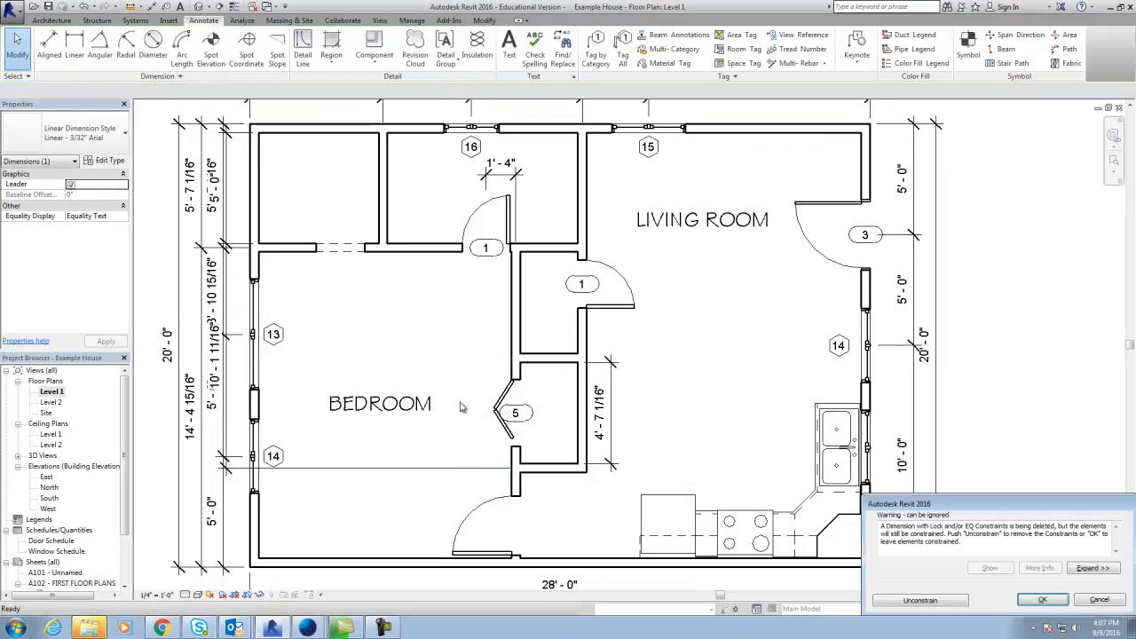
{"action": "left_click", "coordinate": [954, 603]}
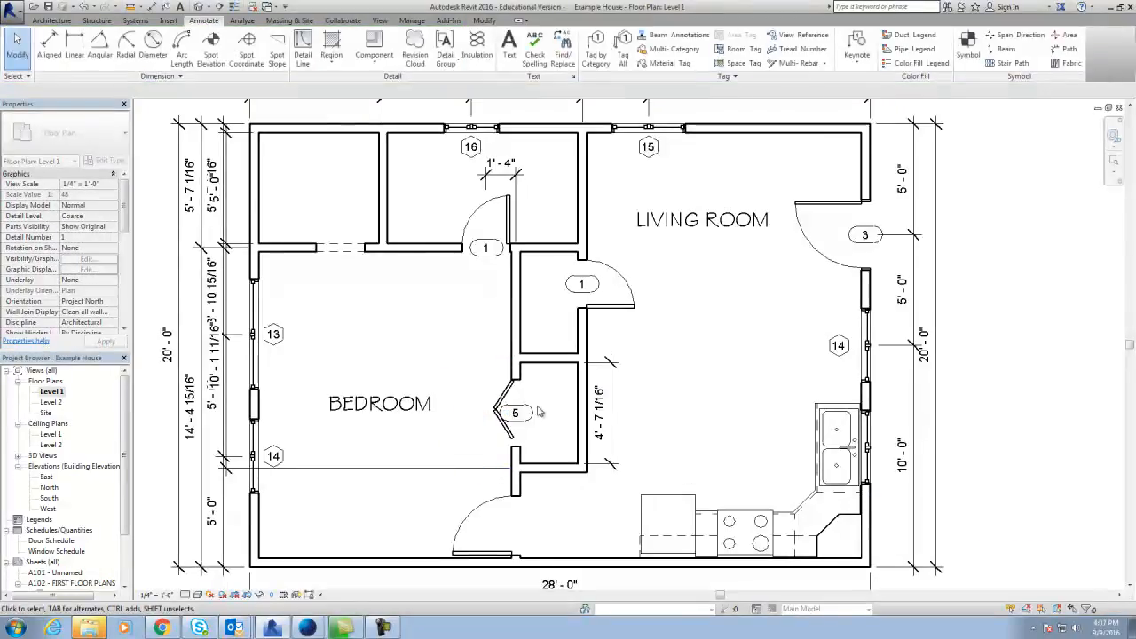
Try again to change the closet's inside length through the permanent dimension of the wall between the two closets.
{"action": "left_click", "coordinate": [560, 364]}
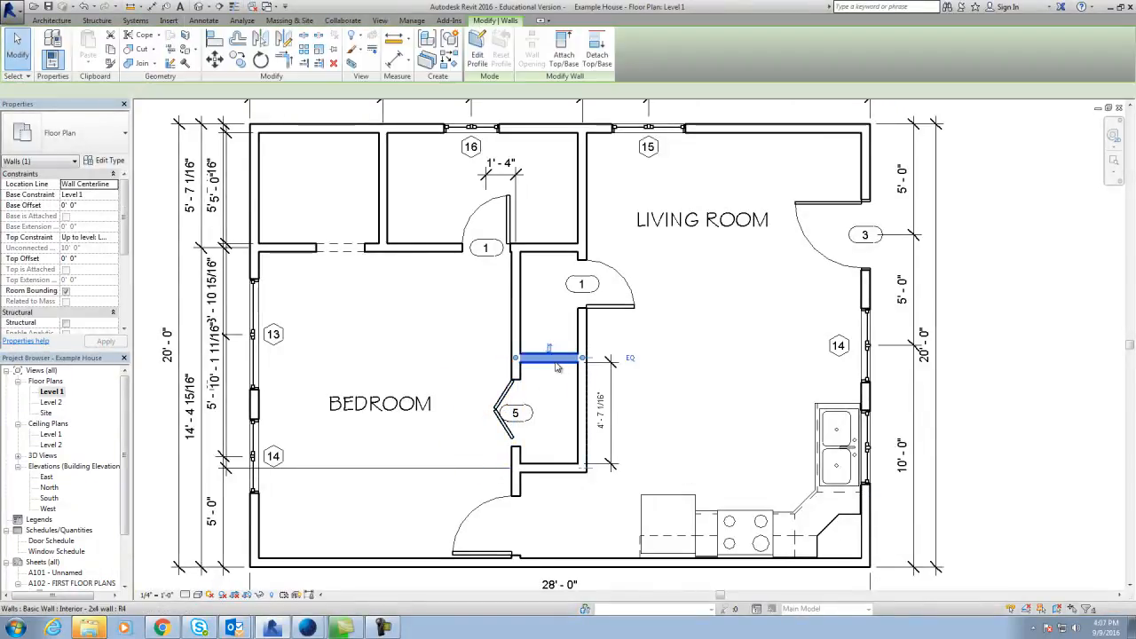
{"action": "left_click", "coordinate": [603, 417]}
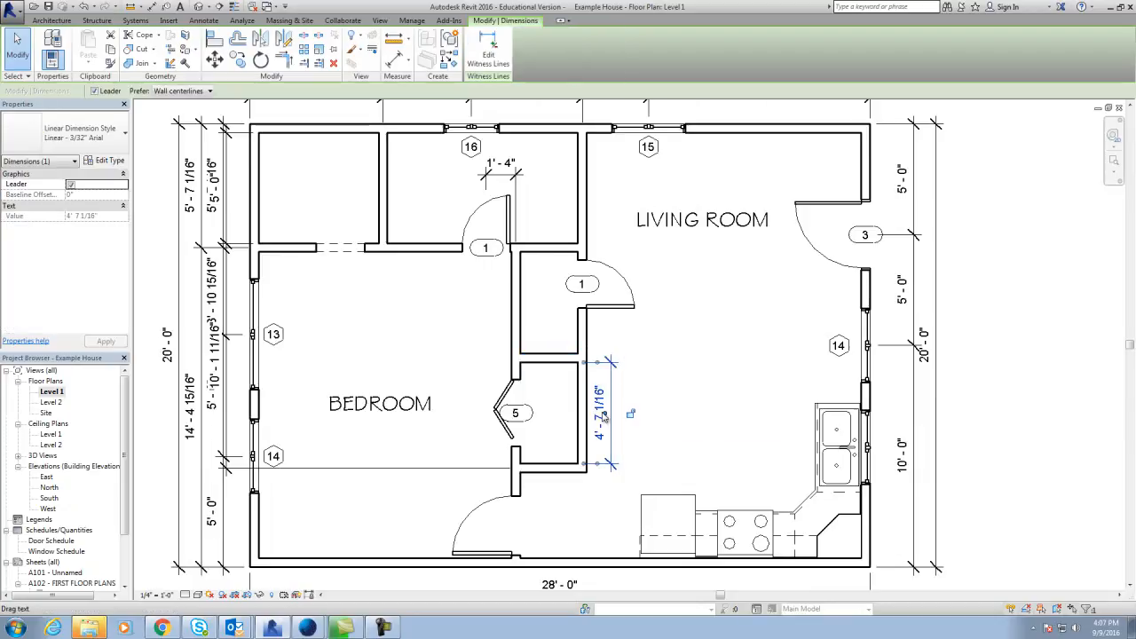
{"action": "left_click", "coordinate": [536, 383]}
{"action": "left_click", "coordinate": [537, 365]}
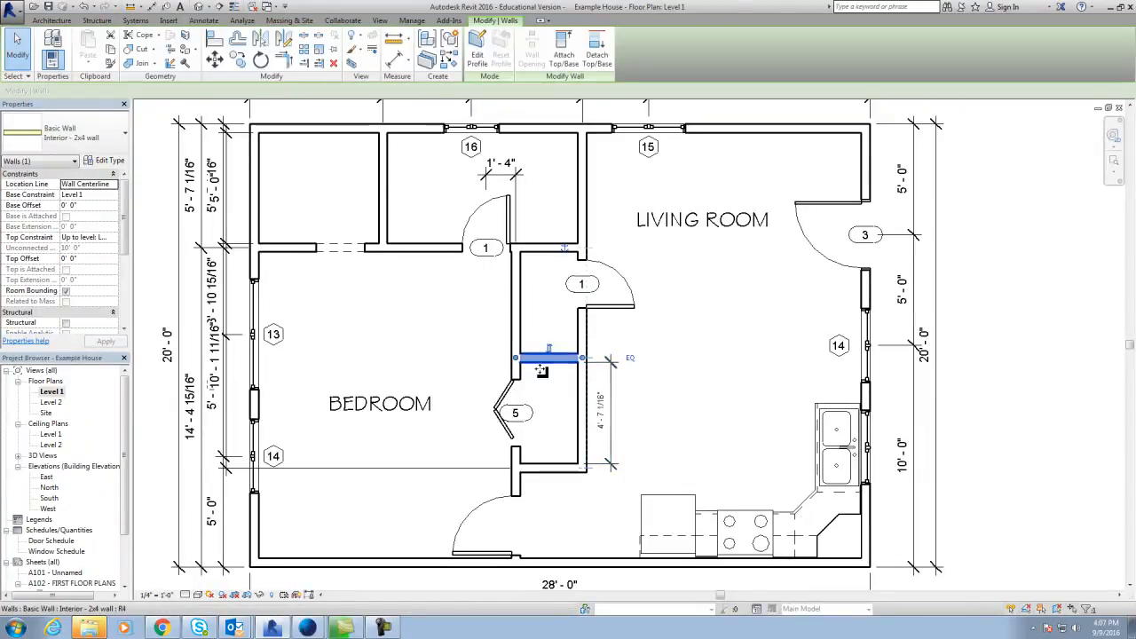
{"action": "left_click", "coordinate": [604, 411]}
{"action": "key", "text": "Escape"}
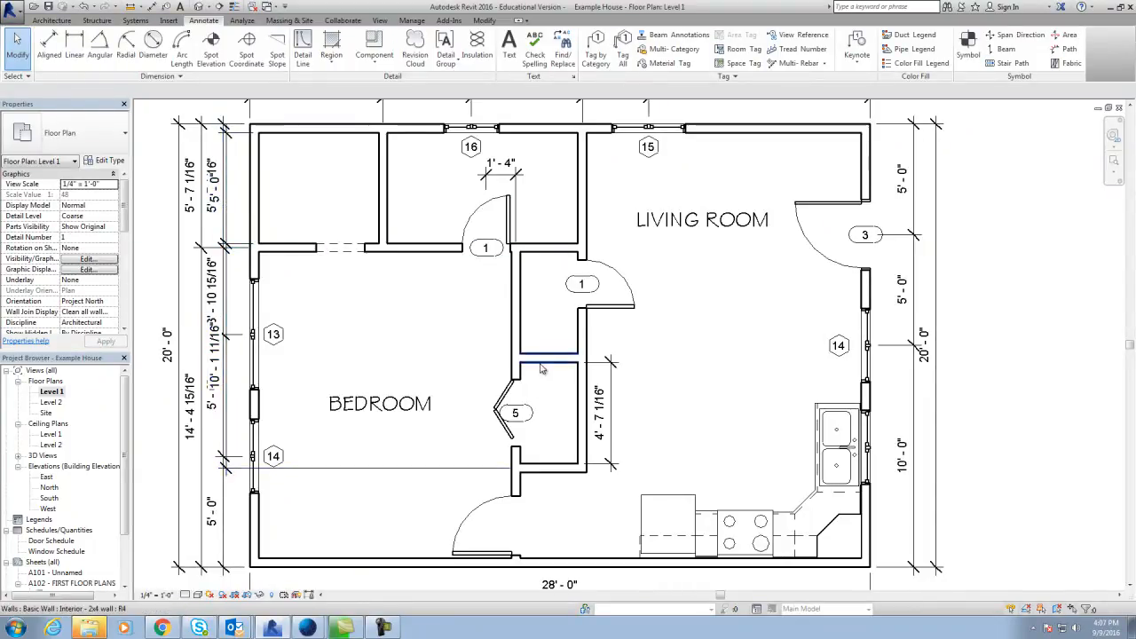
Try moving the wall between the two closets upward, then undo the move.
{"action": "left_click_drag", "start_coordinate": [540, 361], "coordinate": [539, 341]}
{"action": "left_click", "coordinate": [404, 483]}
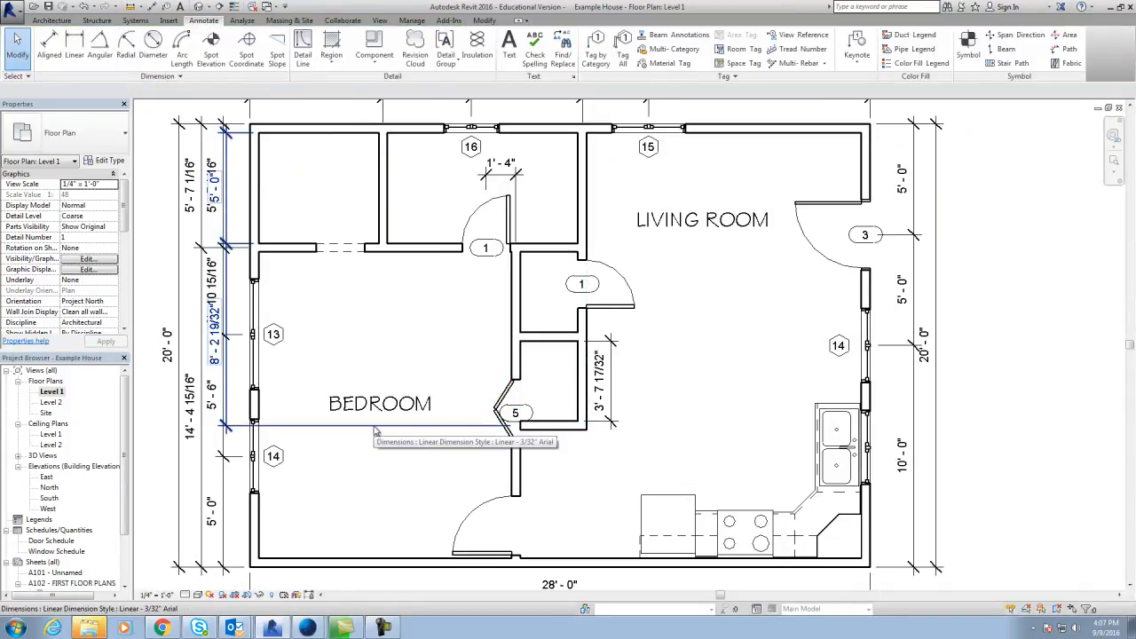
{"action": "left_click", "coordinate": [84, 7]}
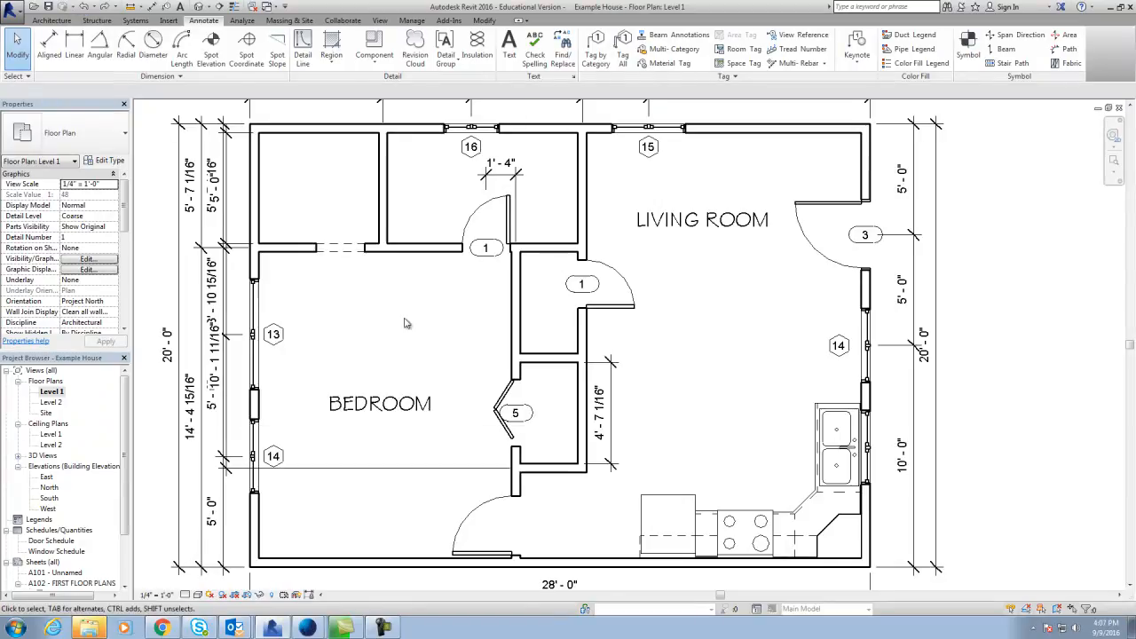
Delete the permanent dimension string running from the north exterior wall to the lower closet wall and remove its constraints.
{"action": "left_click", "coordinate": [408, 468]}
{"action": "key", "text": "Delete"}
{"action": "left_click", "coordinate": [943, 601]}
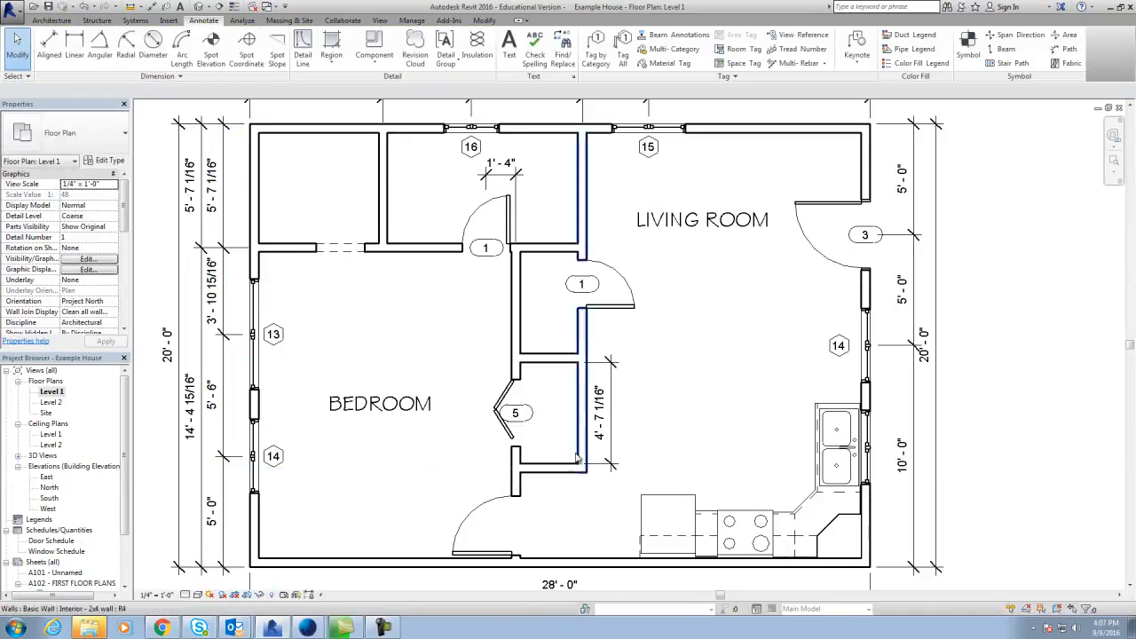
Examine the dimensions and constraints of the walls above and below the bifold-door closet by selecting each wall.
{"action": "left_click", "coordinate": [547, 364]}
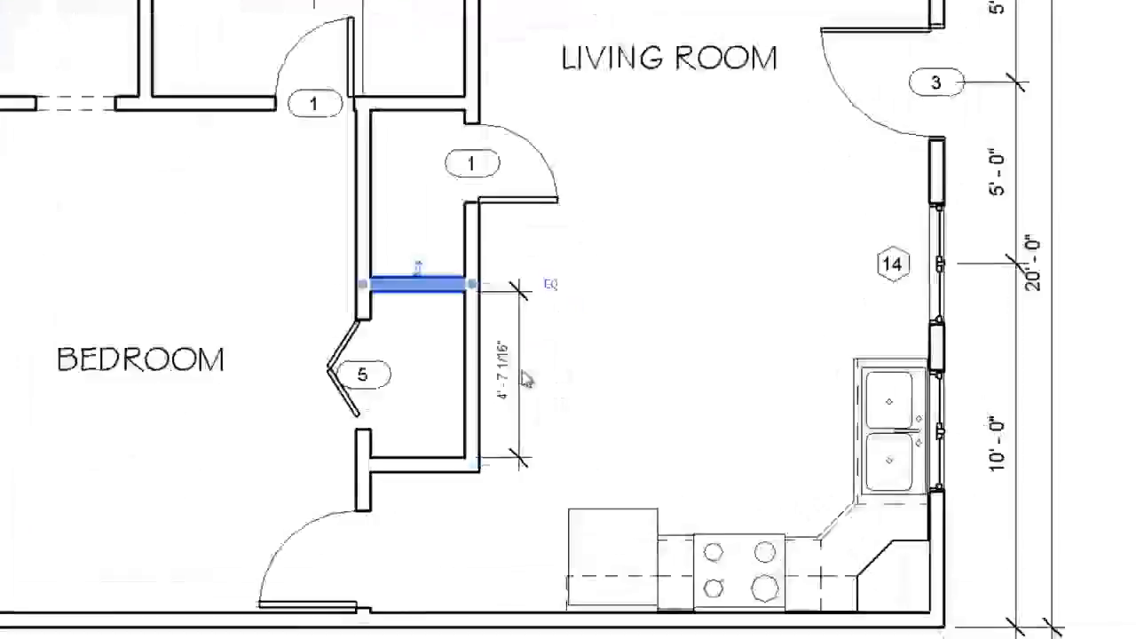
{"action": "key", "text": "Escape"}
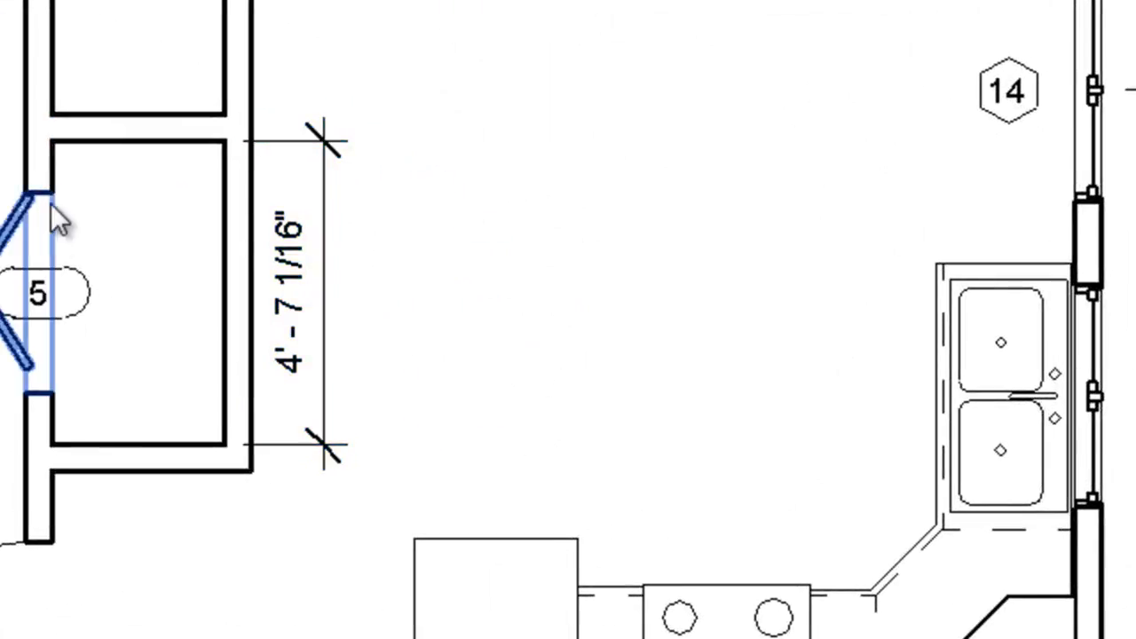
{"action": "left_click", "coordinate": [115, 142]}
{"action": "key", "text": "Escape"}
{"action": "left_click", "coordinate": [117, 468]}
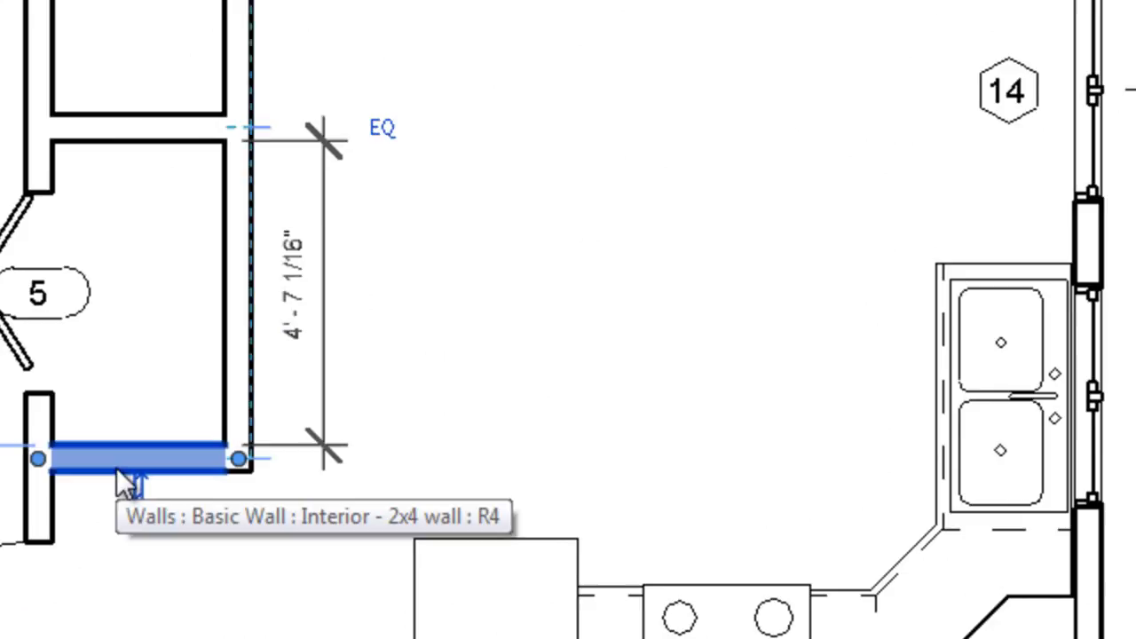
{"action": "key", "text": "Escape"}
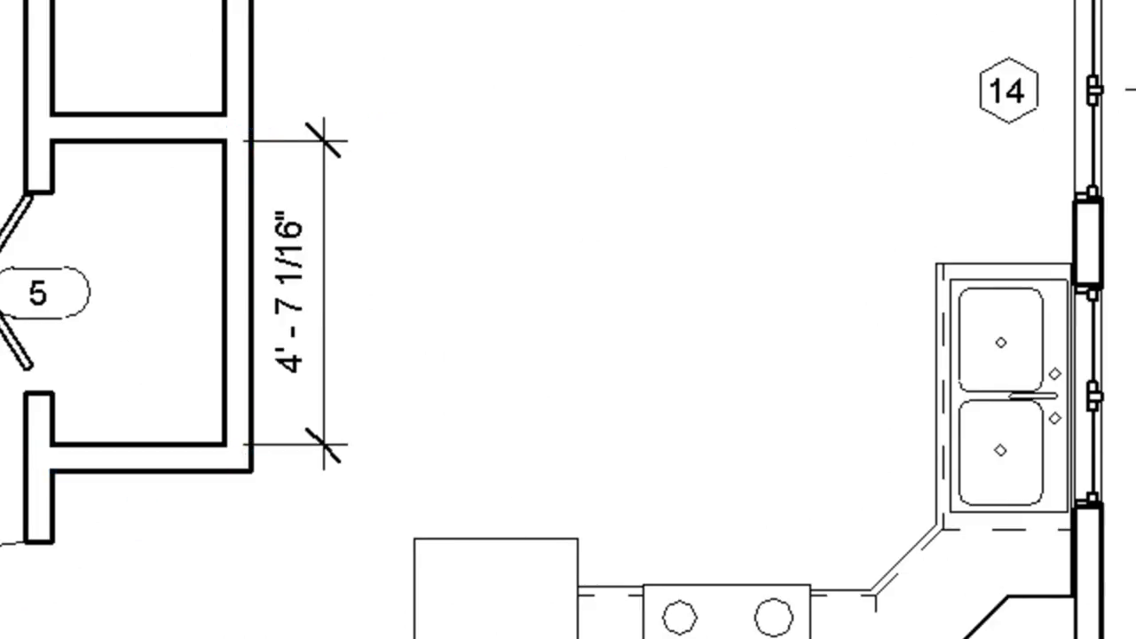
{"action": "left_click", "coordinate": [148, 114]}
{"action": "key", "text": "Escape"}
Delete the bifold-door closet's permanent inside length dimension and set that length to 5' from the wall between the two closets.
{"action": "left_click", "coordinate": [298, 230]}
{"action": "key", "text": "Escape"}
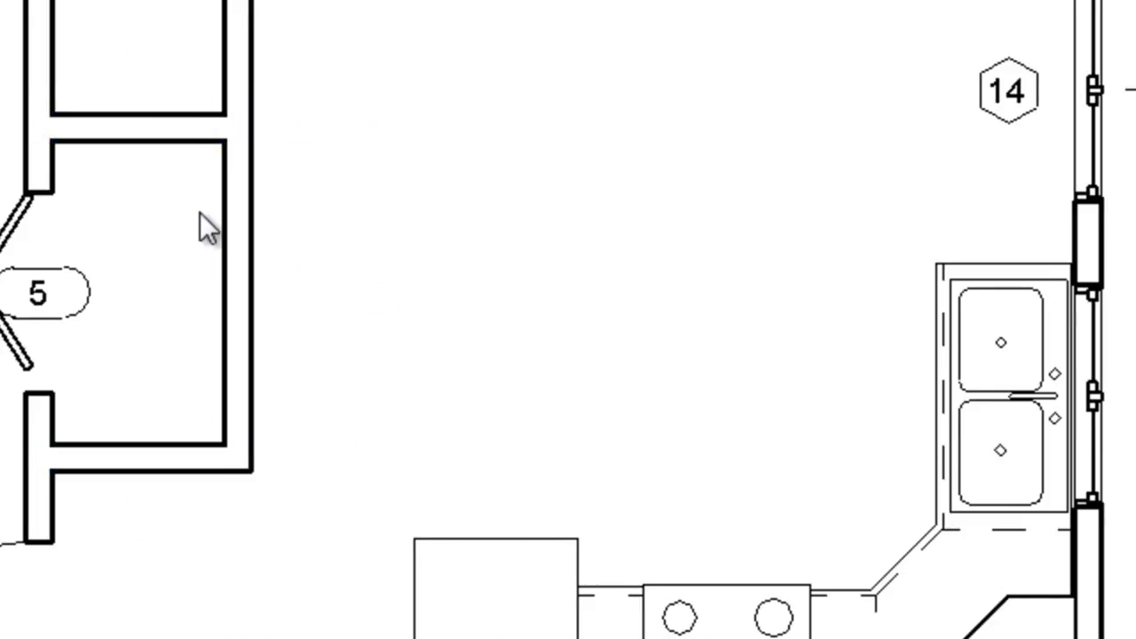
{"action": "left_click", "coordinate": [161, 145]}
{"action": "left_click", "coordinate": [310, 286]}
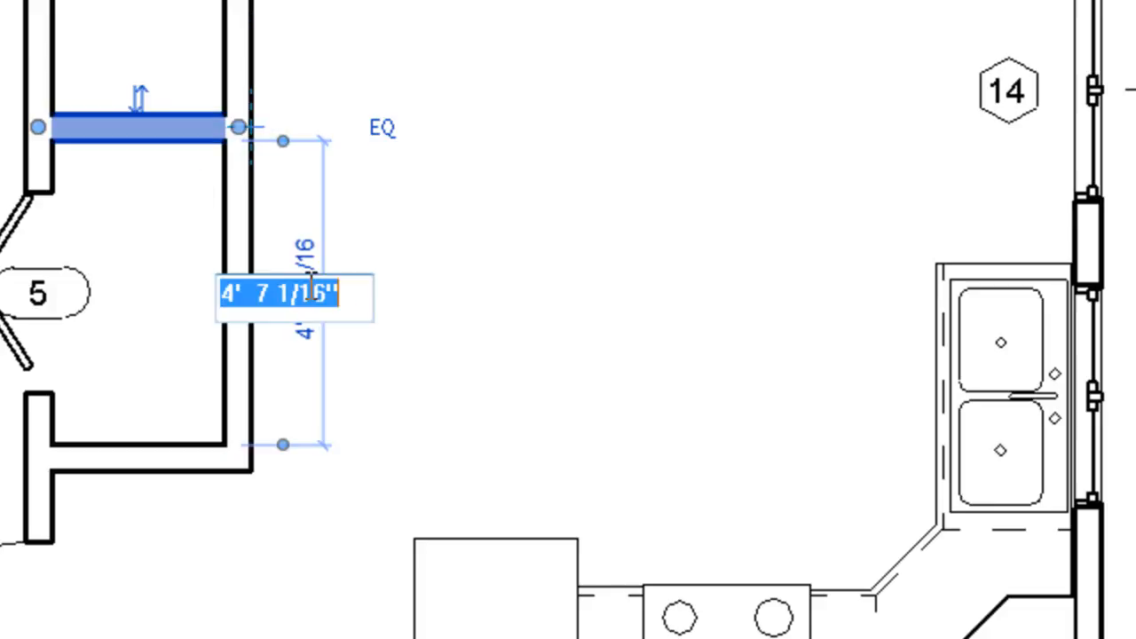
{"action": "type", "text": "5"}
{"action": "key", "text": "Return"}
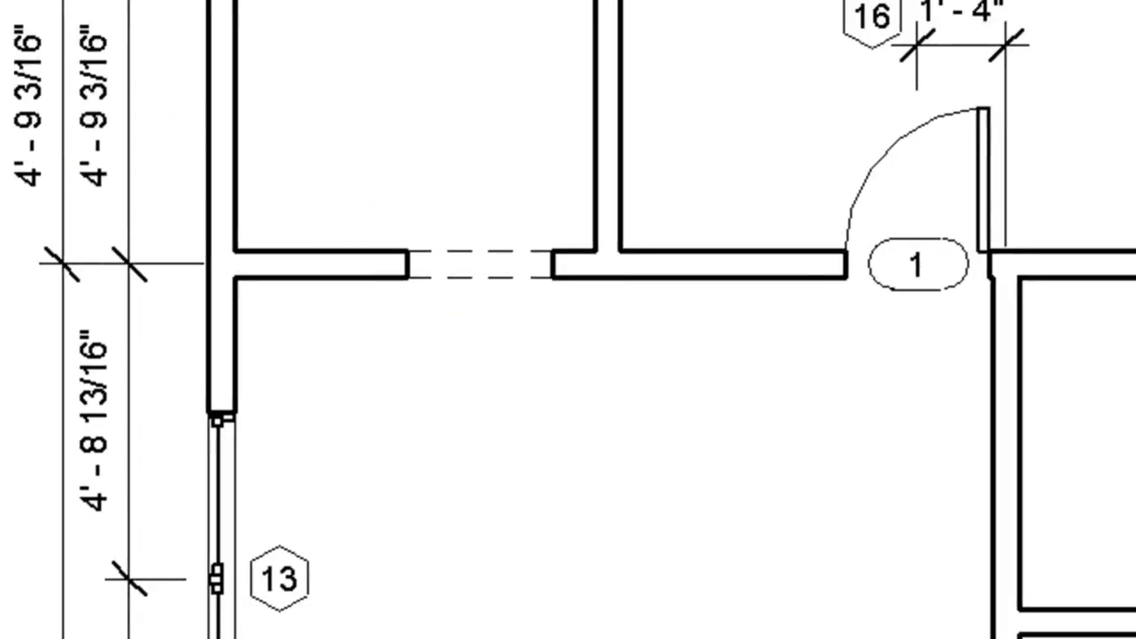
Set the clear distance between the north exterior wall and the long horizontal wall above the bedroom to 5'.
{"action": "left_click", "coordinate": [671, 276]}
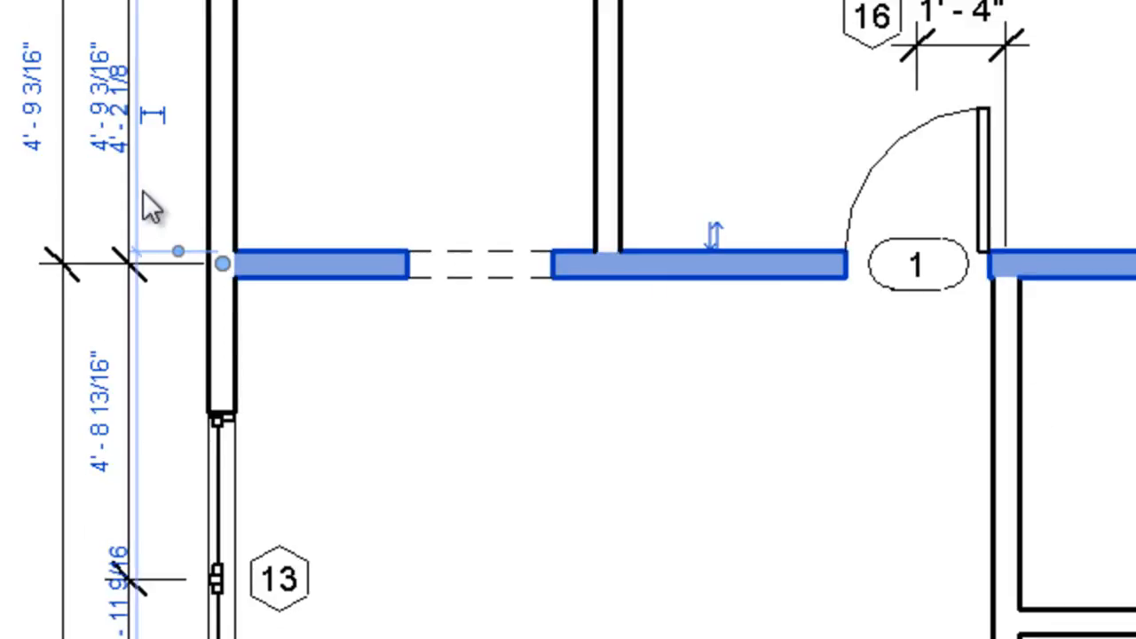
{"action": "left_click", "coordinate": [121, 128]}
{"action": "type", "text": "5"}
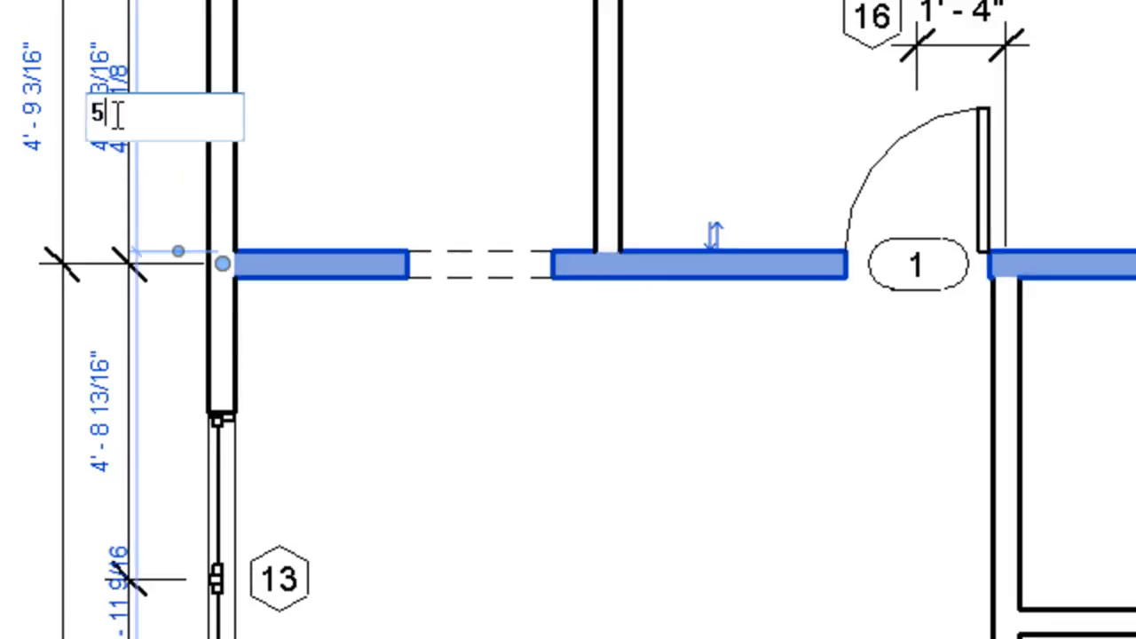
{"action": "key", "text": "Return"}
{"action": "key", "text": "Escape"}
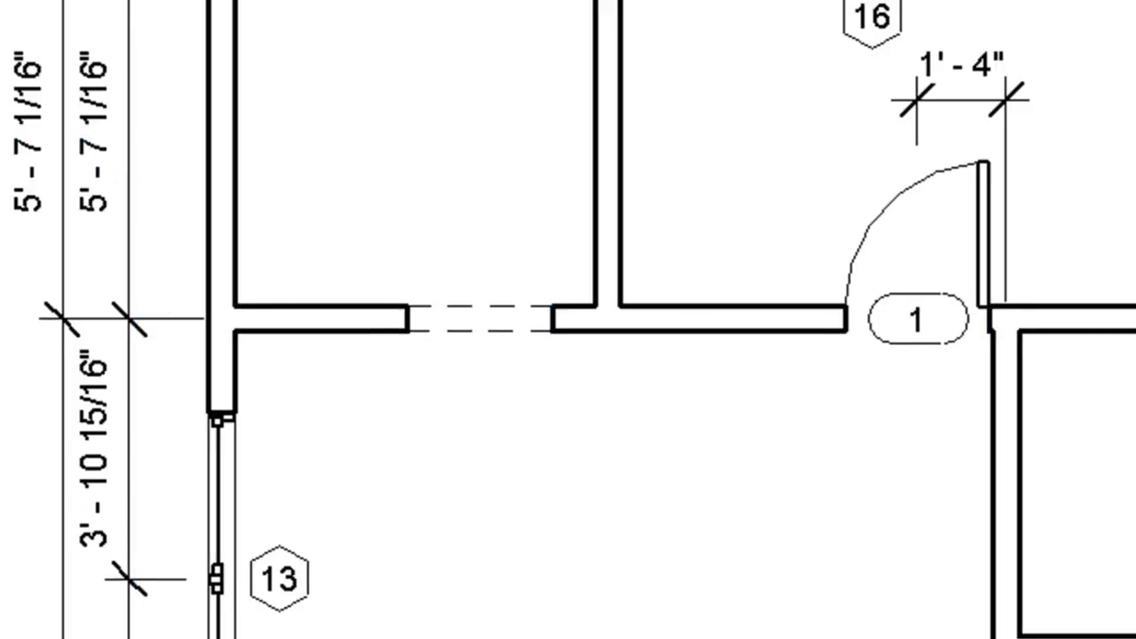
Move the wall between the two closets north, and move the bifold-door closet's lower wall north as well.
{"action": "left_click", "coordinate": [921, 450]}
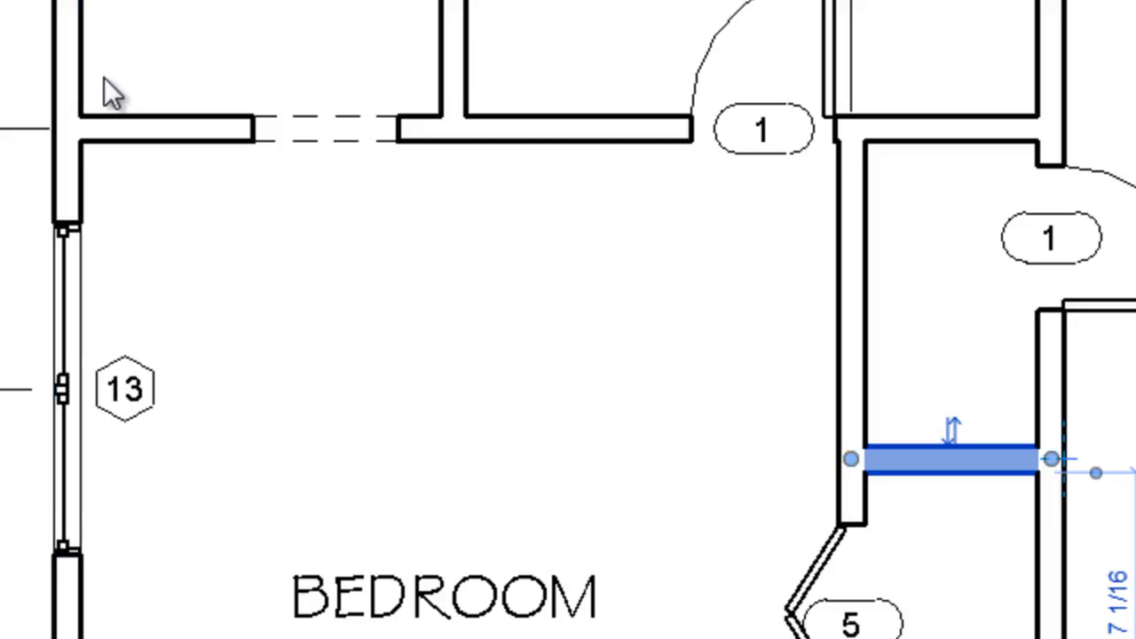
{"action": "left_click", "coordinate": [114, 116]}
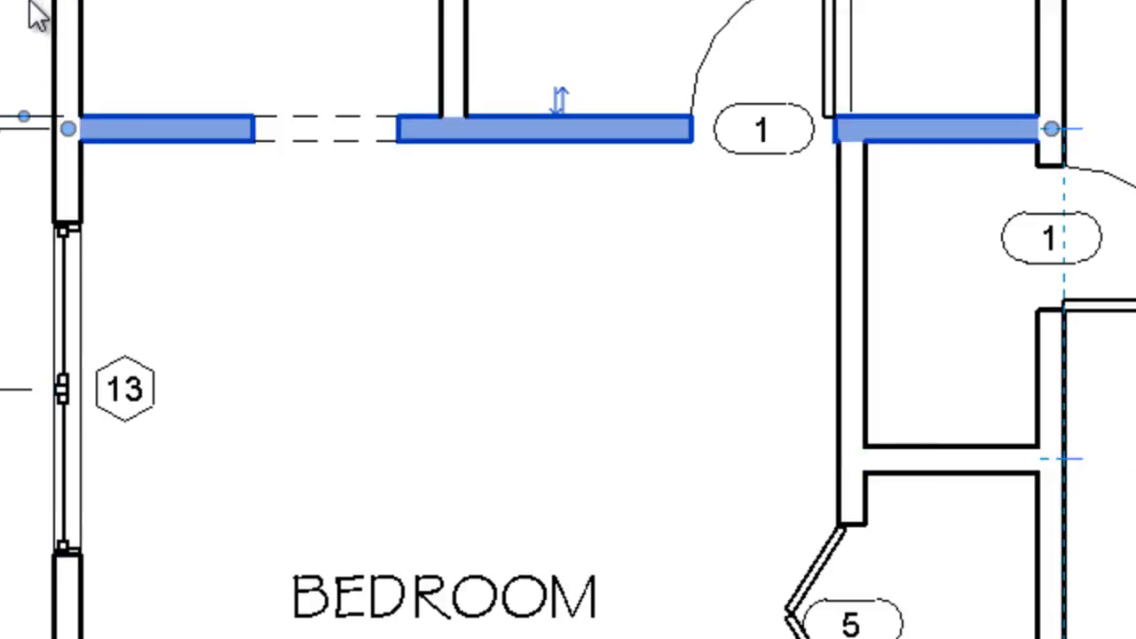
{"action": "left_click", "coordinate": [435, 457]}
{"action": "left_click", "coordinate": [4, 116]}
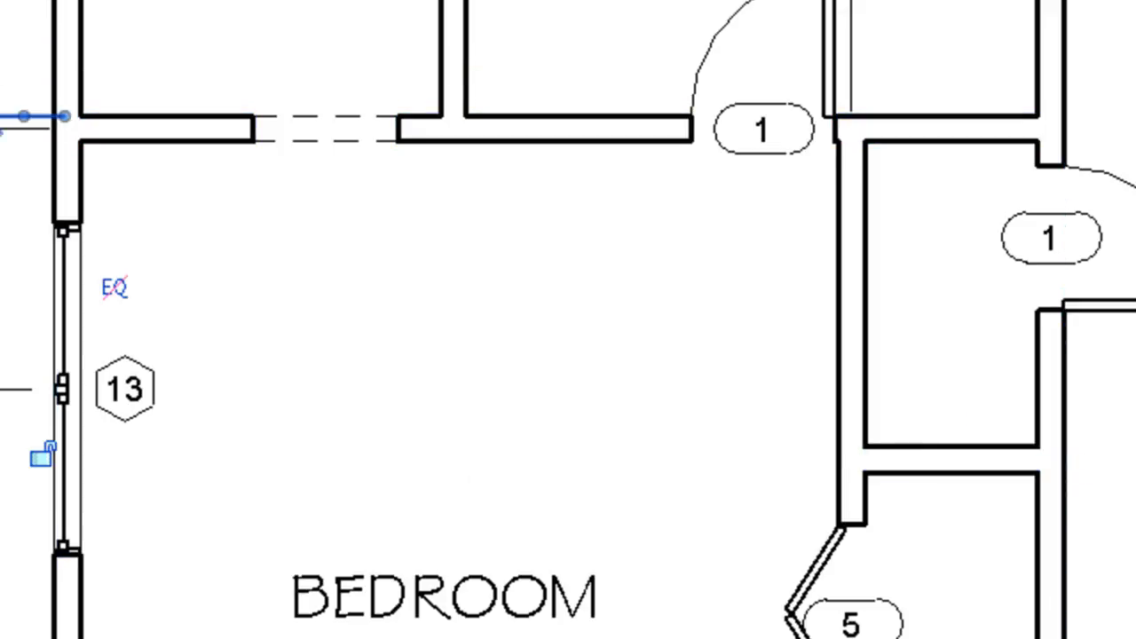
{"action": "key", "text": "Escape"}
{"action": "left_click_drag", "start_coordinate": [946, 417], "coordinate": [945, 410]}
{"action": "key", "text": "Escape"}
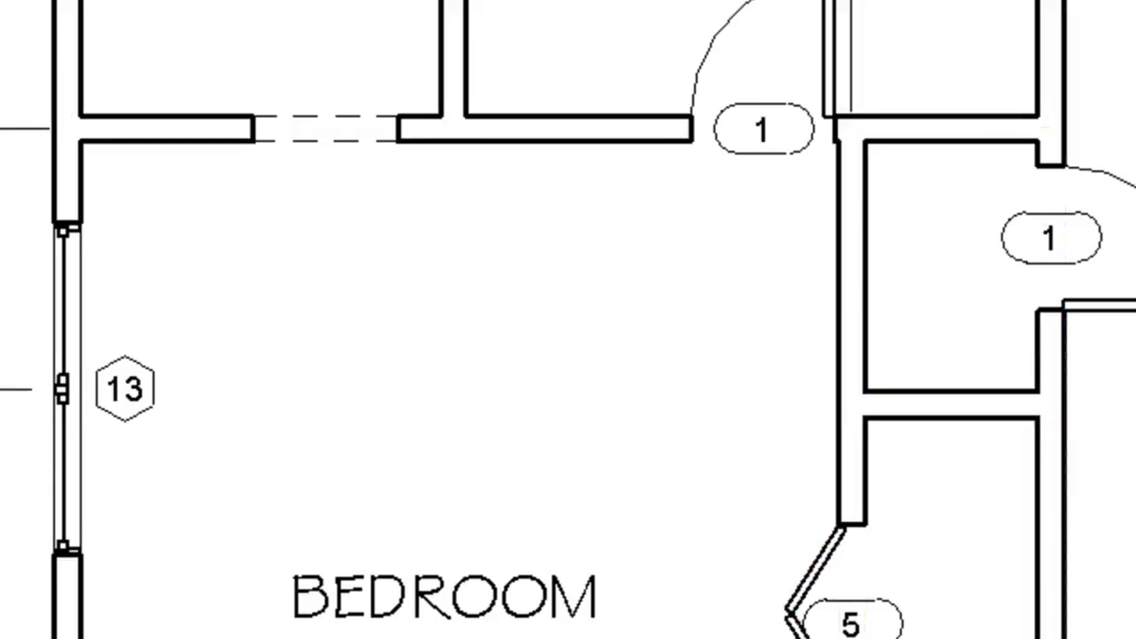
{"action": "left_click_drag", "start_coordinate": [116, 124], "coordinate": [114, 221]}
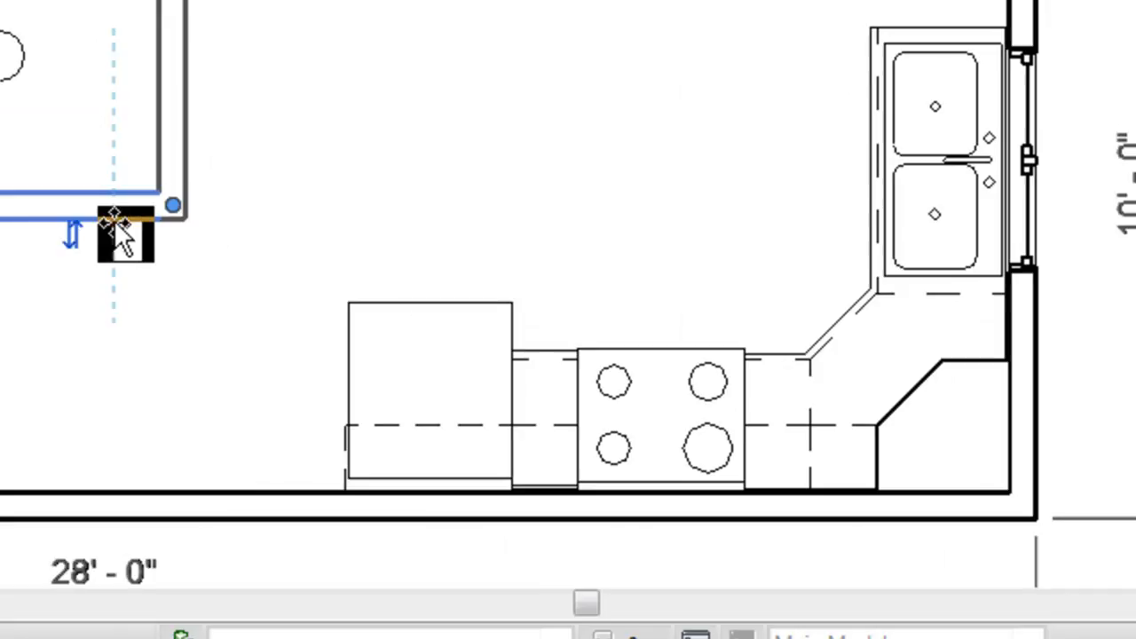
{"action": "left_click", "coordinate": [413, 125]}
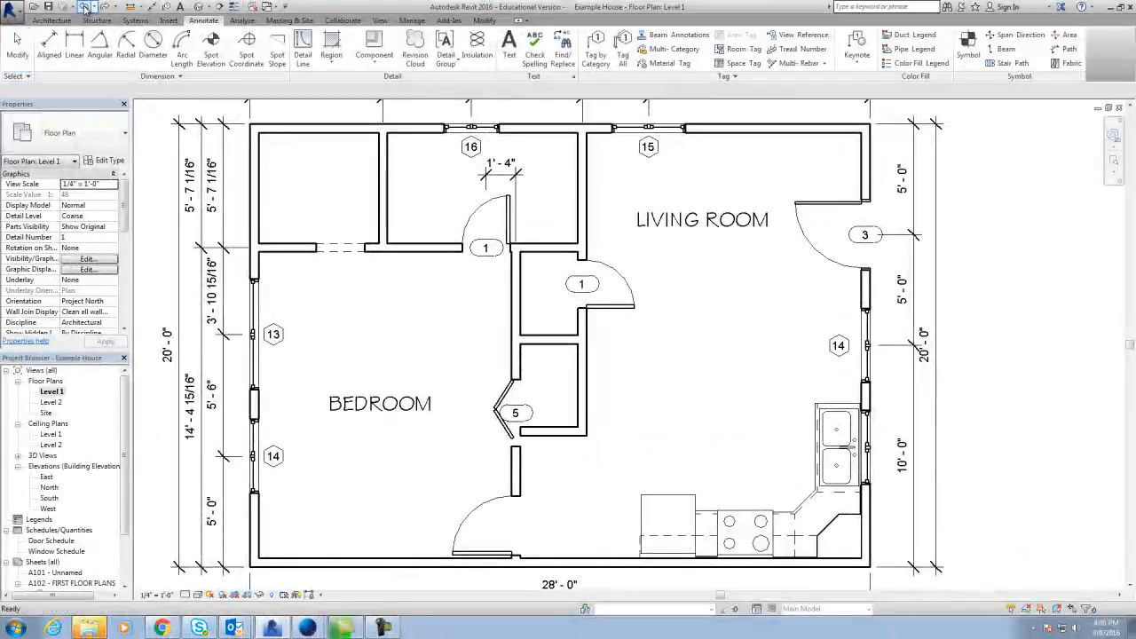
Undo the closet wall moves, dimensions and equality constraints back to the layout with the long bedroom wall 5'-0" from the north exterior wall.
{"action": "left_click", "coordinate": [85, 8]}
{"action": "left_click", "coordinate": [84, 8]}
{"action": "left_click", "coordinate": [85, 8]}
{"action": "left_click", "coordinate": [85, 8]}
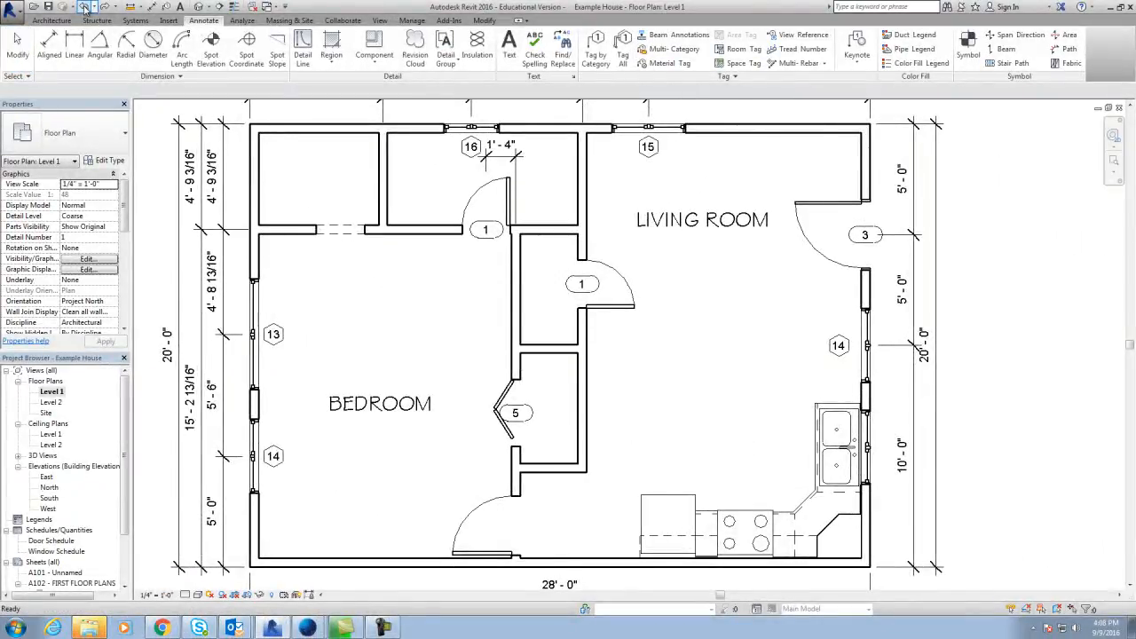
{"action": "left_click", "coordinate": [84, 8]}
{"action": "left_click", "coordinate": [85, 8]}
{"action": "left_click", "coordinate": [85, 8]}
{"action": "left_click", "coordinate": [85, 8]}
{"action": "left_click", "coordinate": [85, 8]}
{"action": "left_click", "coordinate": [85, 8]}
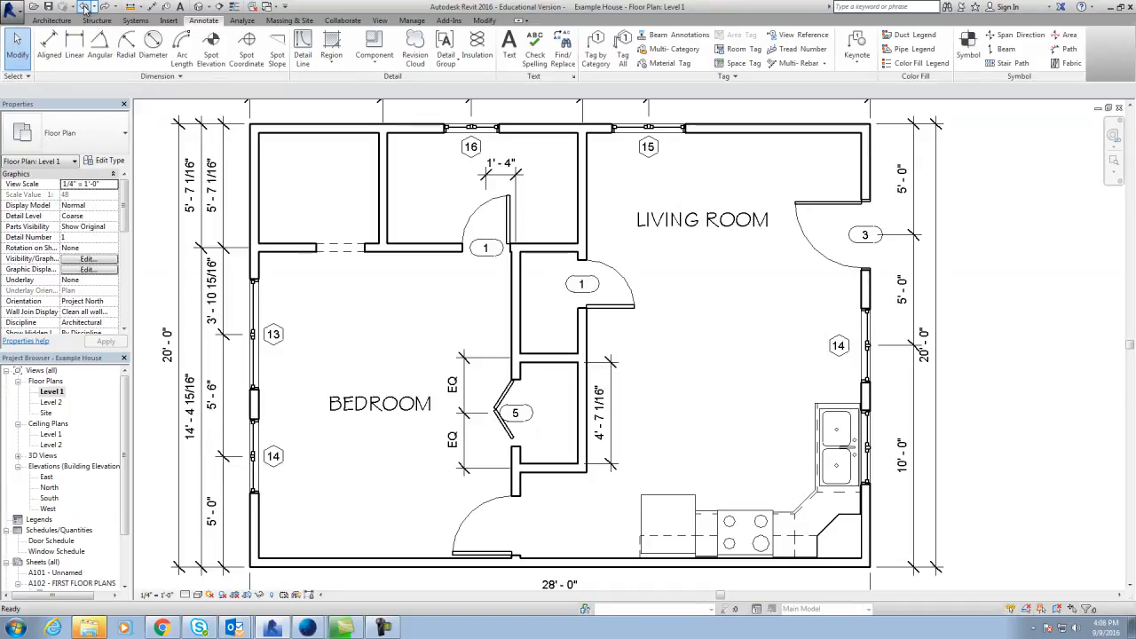
{"action": "left_click", "coordinate": [84, 8]}
{"action": "left_click", "coordinate": [84, 8]}
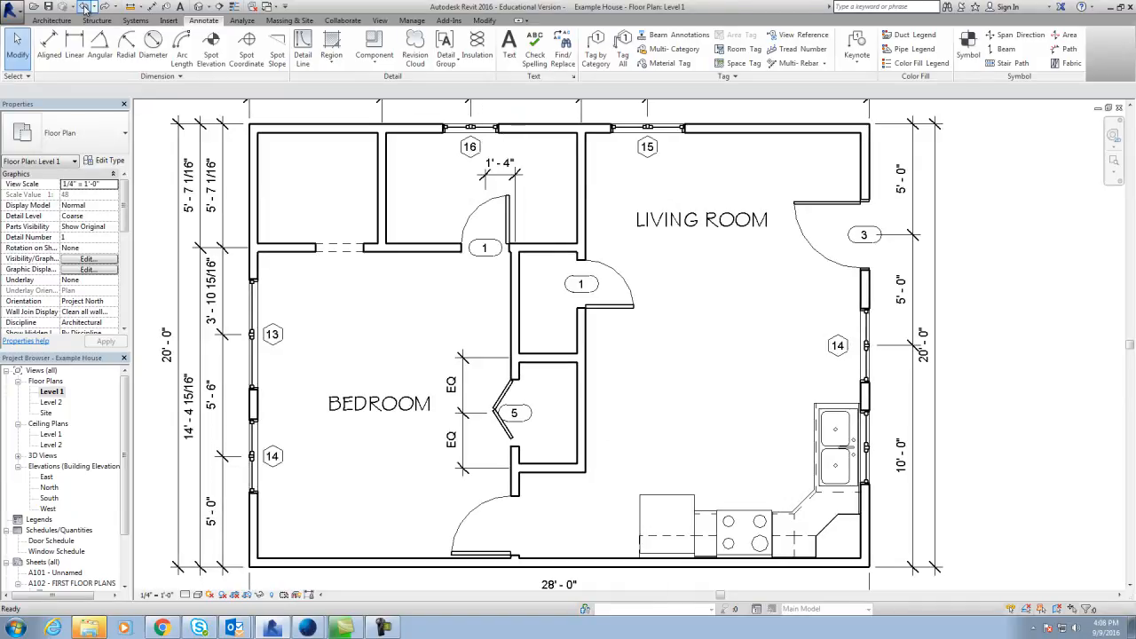
{"action": "left_click", "coordinate": [84, 8]}
{"action": "left_click", "coordinate": [84, 8]}
{"action": "left_click", "coordinate": [84, 8]}
{"action": "left_click", "coordinate": [84, 8]}
{"action": "left_click", "coordinate": [84, 8]}
{"action": "left_click", "coordinate": [84, 8]}
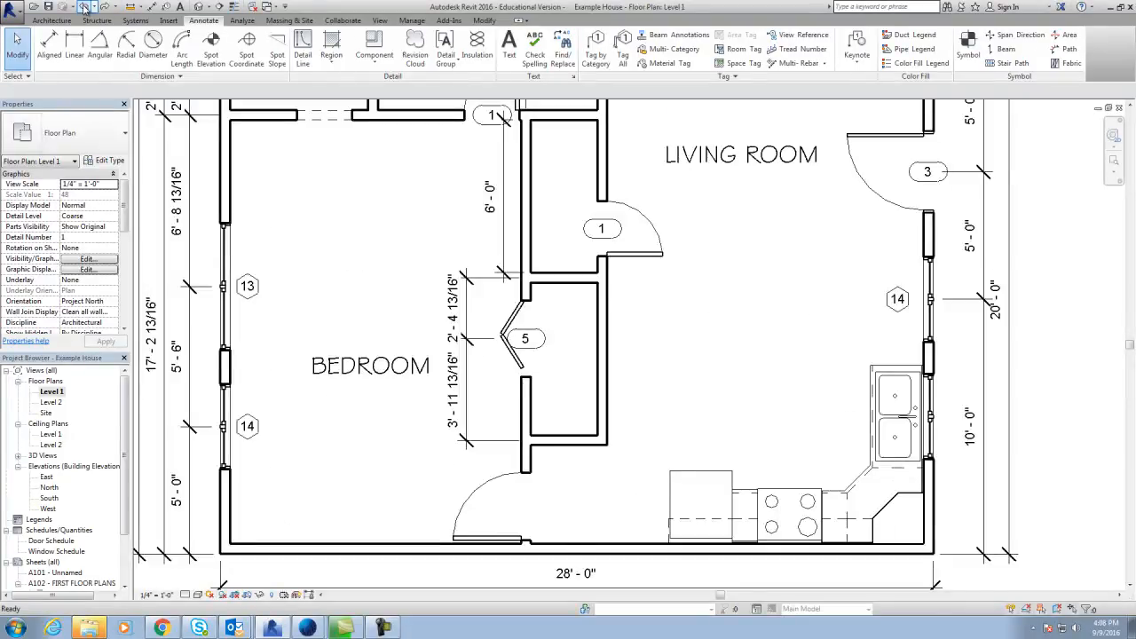
{"action": "left_click", "coordinate": [84, 8]}
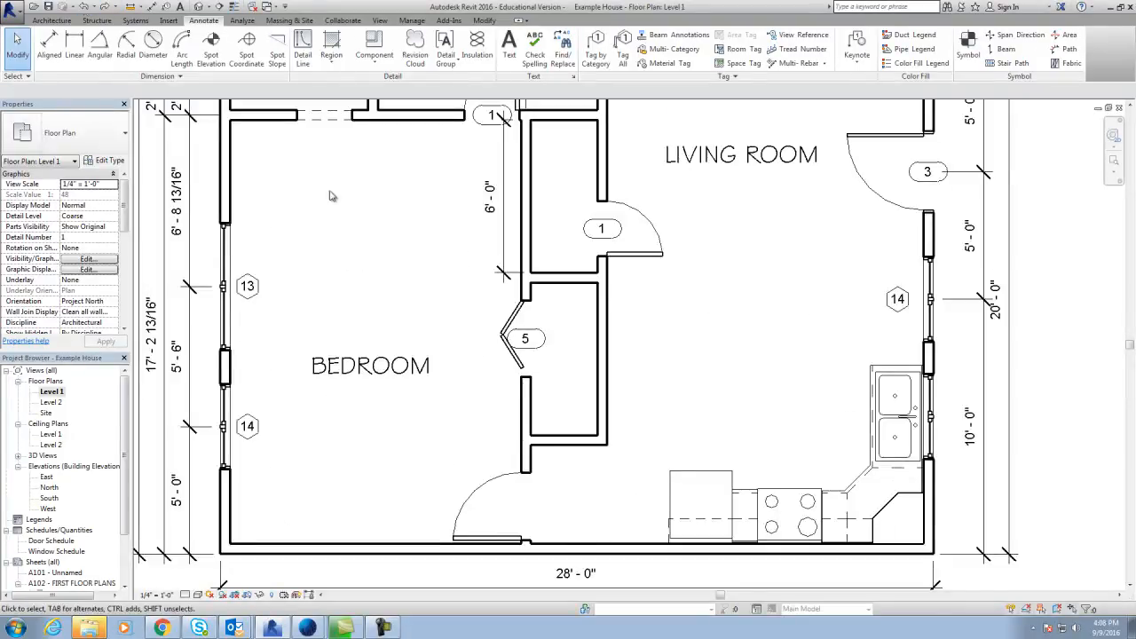
{"action": "scroll", "coordinate": [411, 256], "scroll_direction": "down", "scroll_amount": 3}
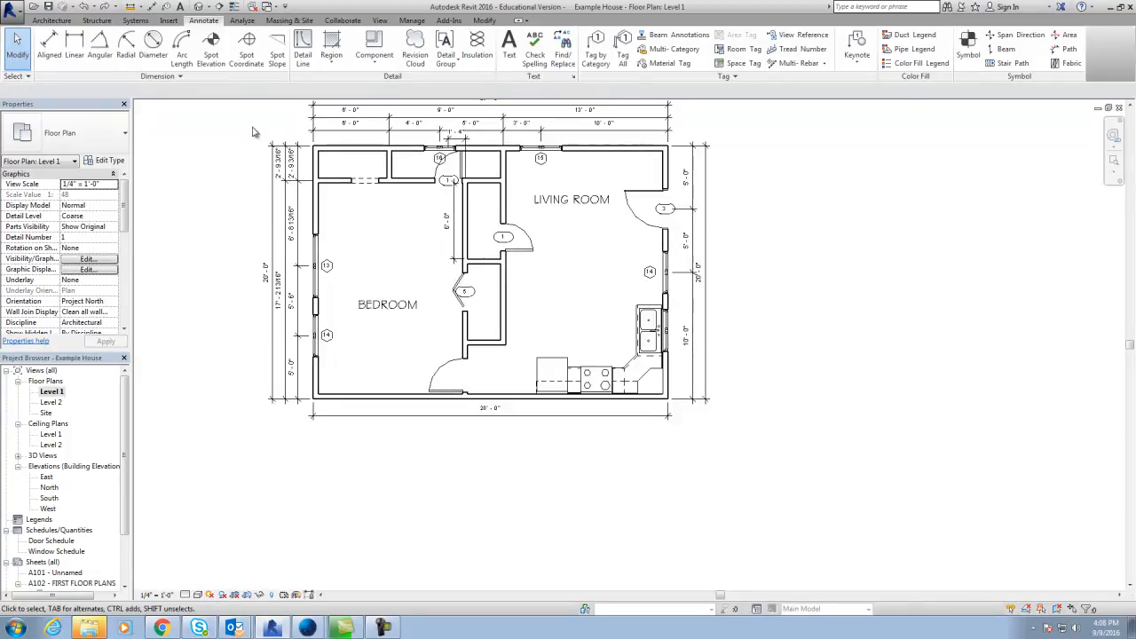
{"action": "left_click", "coordinate": [84, 8]}
{"action": "left_click", "coordinate": [85, 8]}
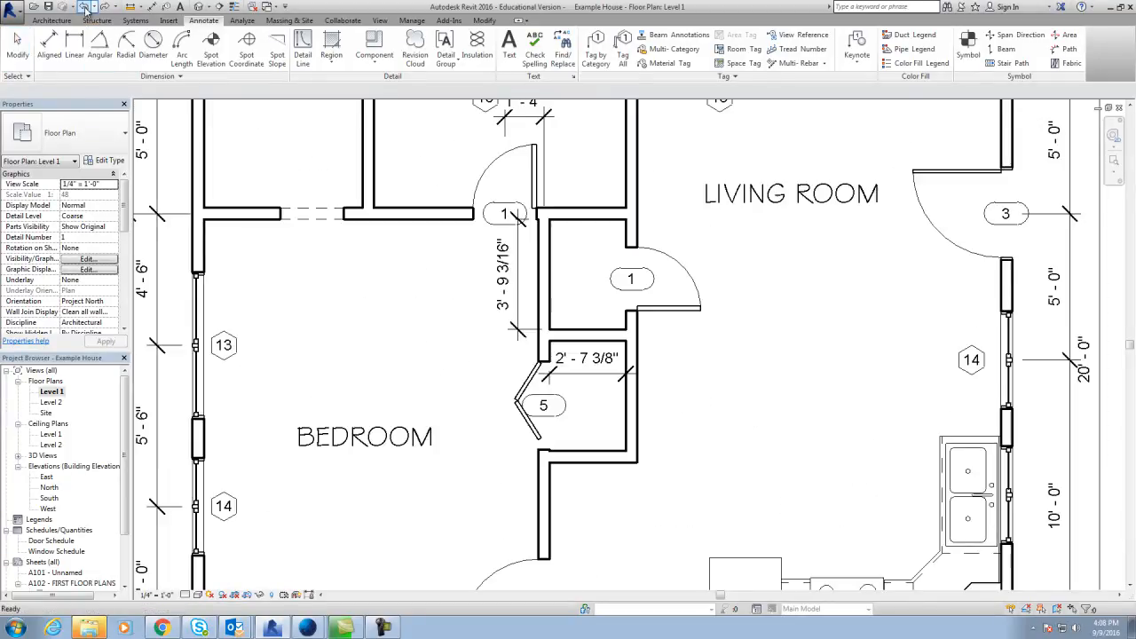
{"action": "scroll", "coordinate": [553, 343], "scroll_direction": "down", "scroll_amount": 2}
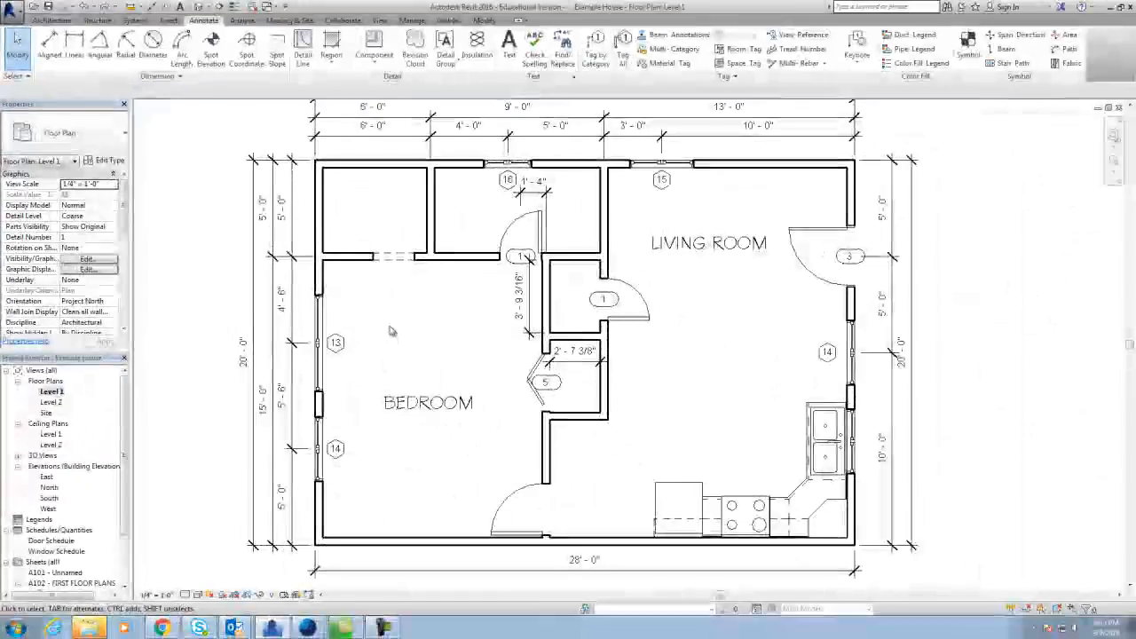
Shift the inner west dimension string's witness lines to the inside face of the north exterior wall and the upper face of the long bedroom wall.
{"action": "left_click", "coordinate": [281, 260]}
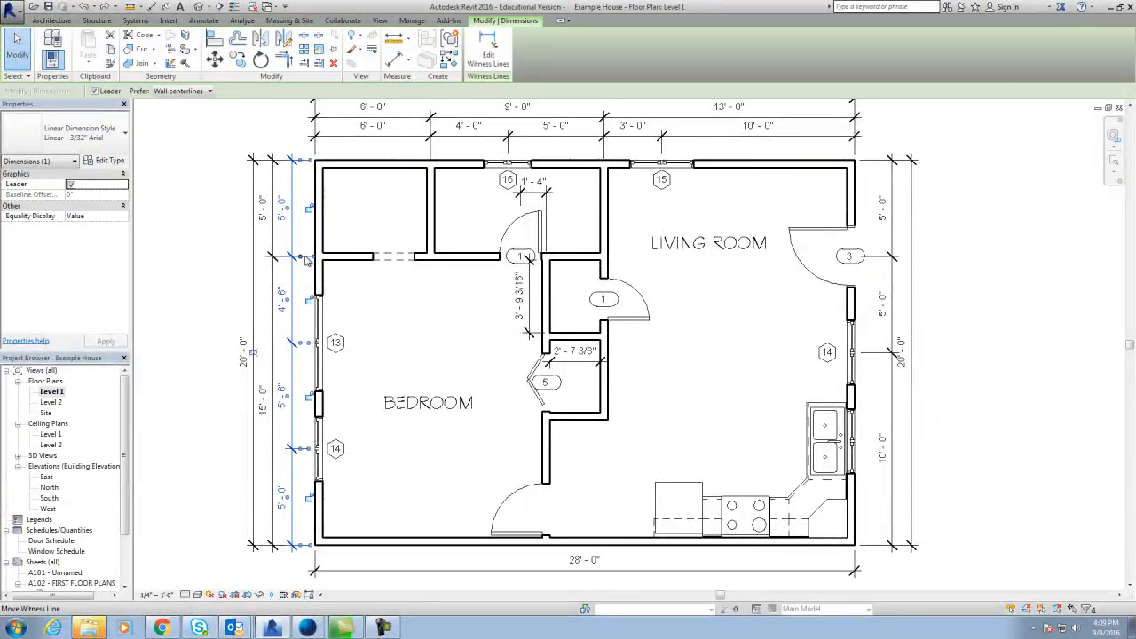
{"action": "left_click_drag", "start_coordinate": [305, 259], "coordinate": [304, 252]}
{"action": "left_click", "coordinate": [300, 160]}
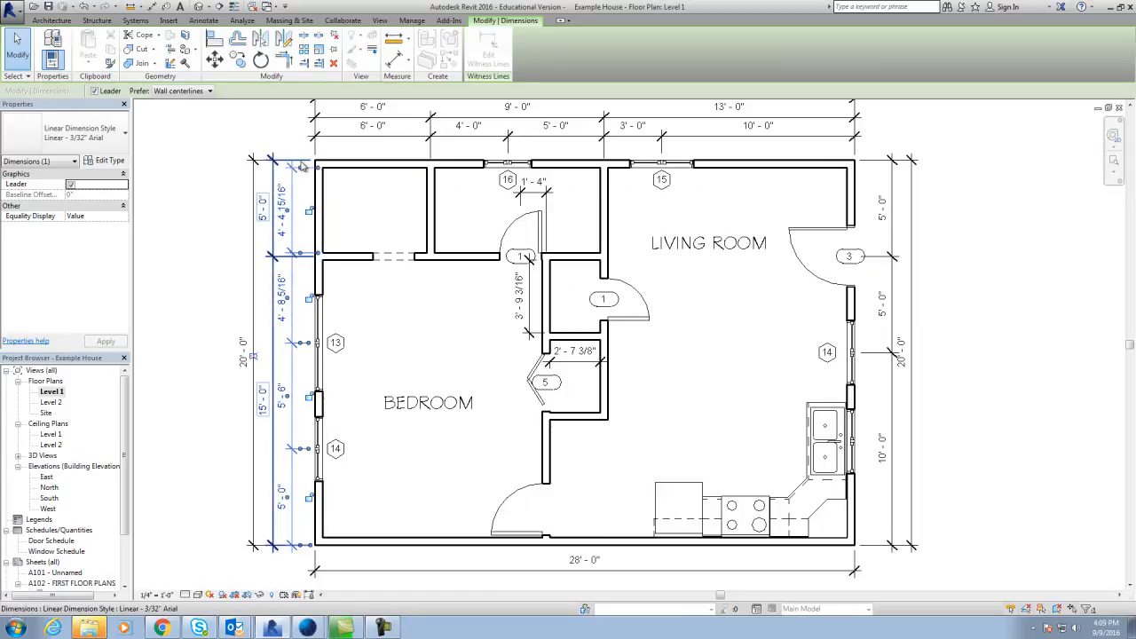
{"action": "left_click", "coordinate": [340, 214]}
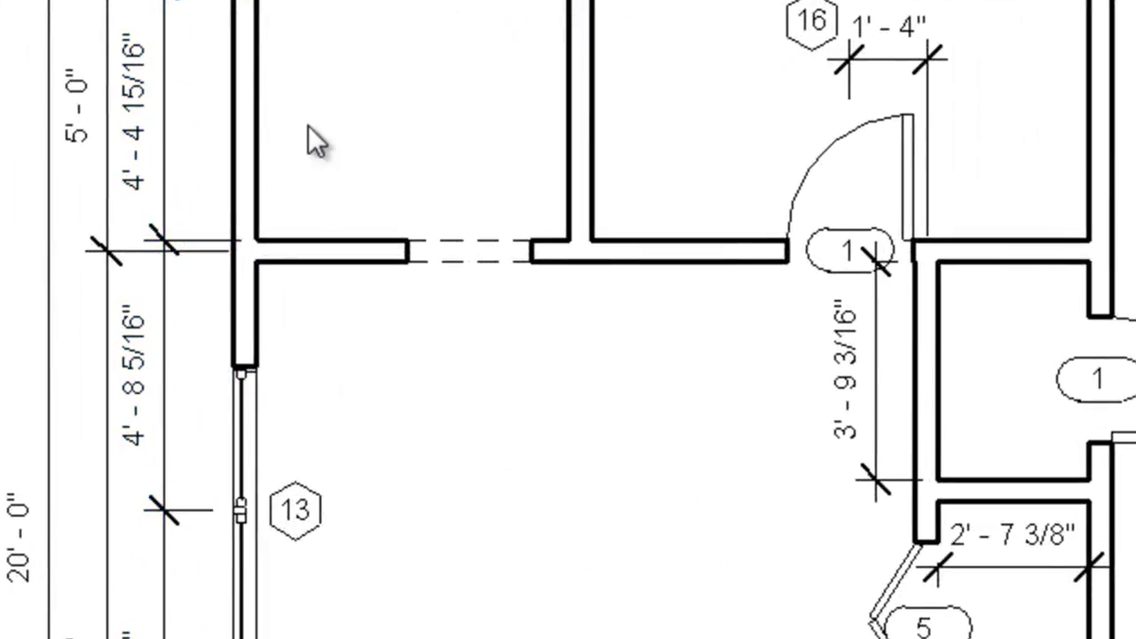
Set the clear distance between the north exterior wall and the long wall above the bedroom to 5'.
{"action": "left_click", "coordinate": [334, 252]}
{"action": "left_click", "coordinate": [153, 111]}
{"action": "type", "text": "5"}
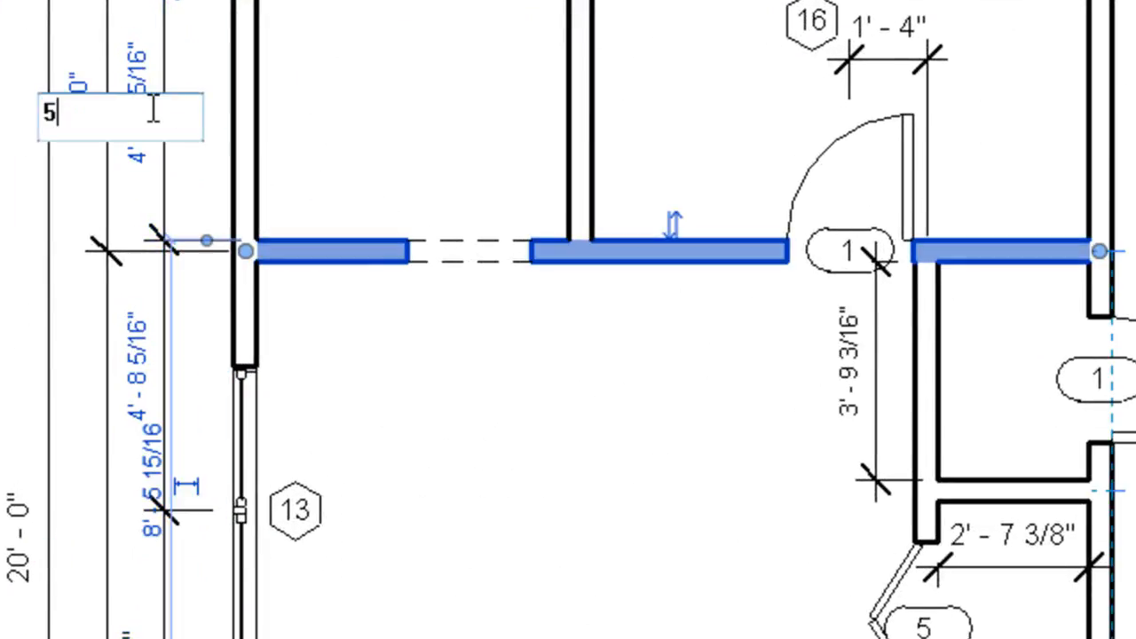
{"action": "key", "text": "Return"}
{"action": "left_click", "coordinate": [553, 569]}
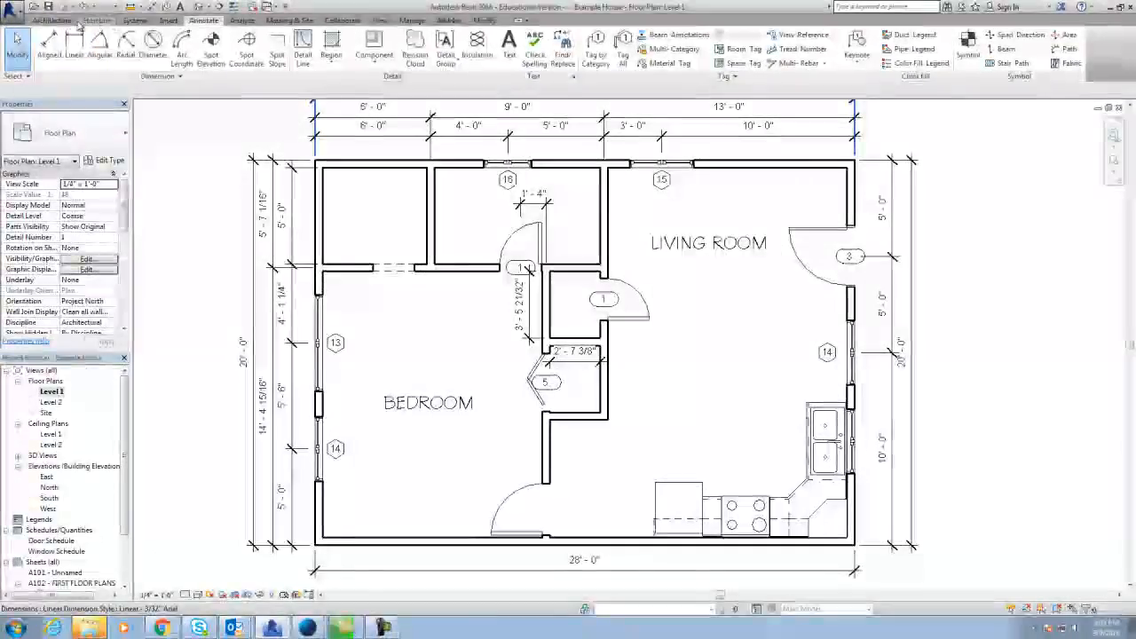
Start placing a component and browse the family library to the Architectural folder under Profiles and Plumbing.
{"action": "left_click", "coordinate": [53, 21]}
{"action": "left_click", "coordinate": [129, 62]}
{"action": "left_click", "coordinate": [163, 93]}
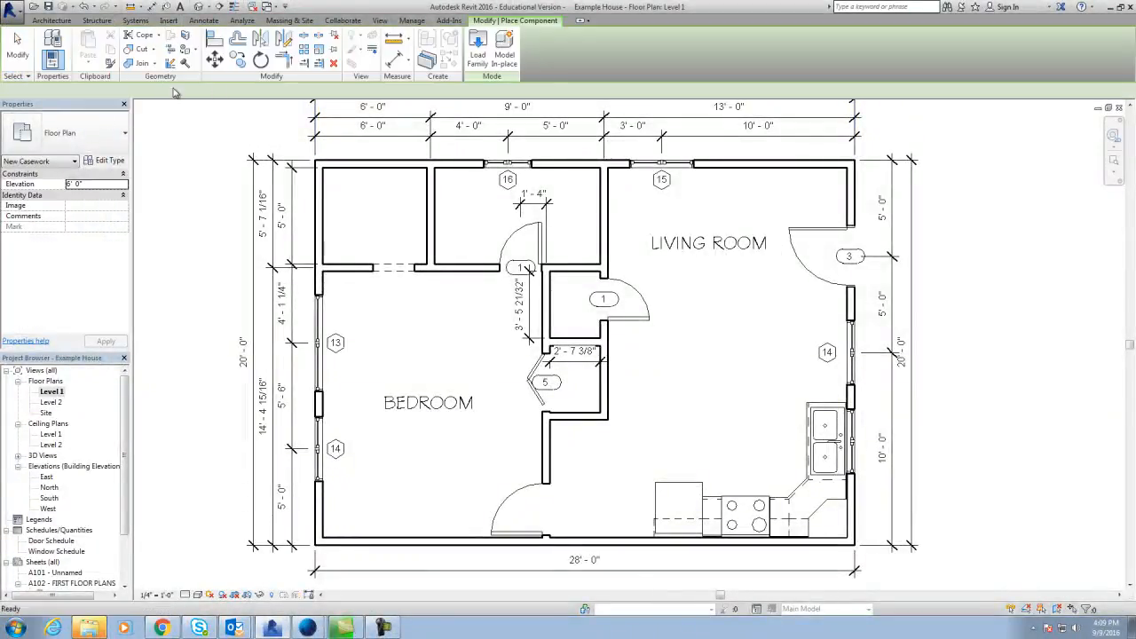
{"action": "left_click", "coordinate": [478, 57]}
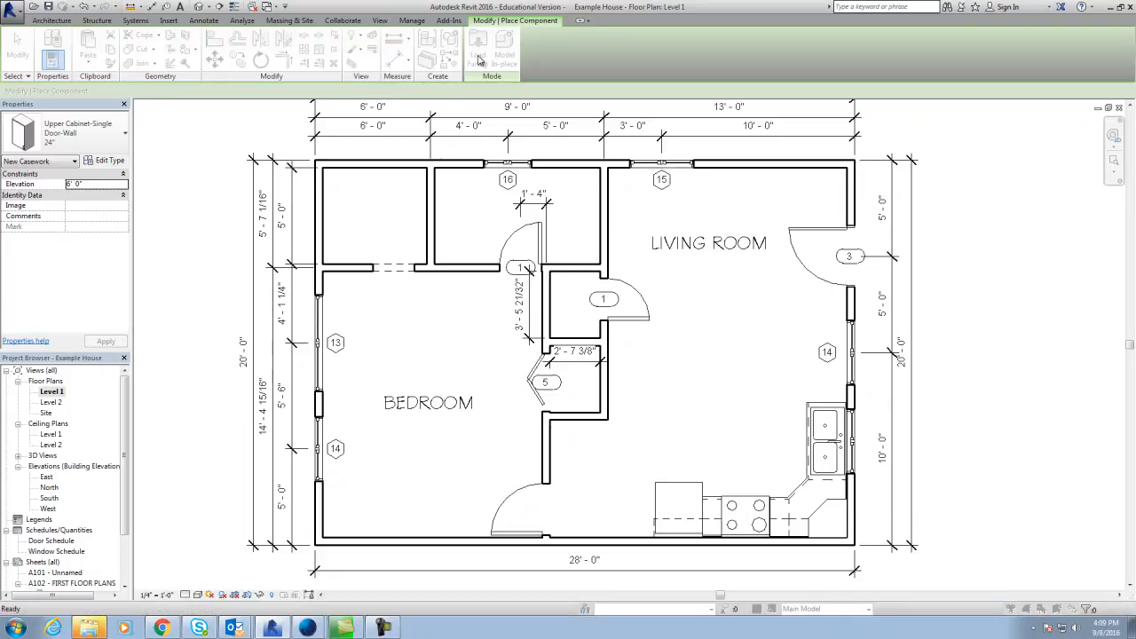
{"action": "left_click_drag", "start_coordinate": [877, 288], "coordinate": [881, 340]}
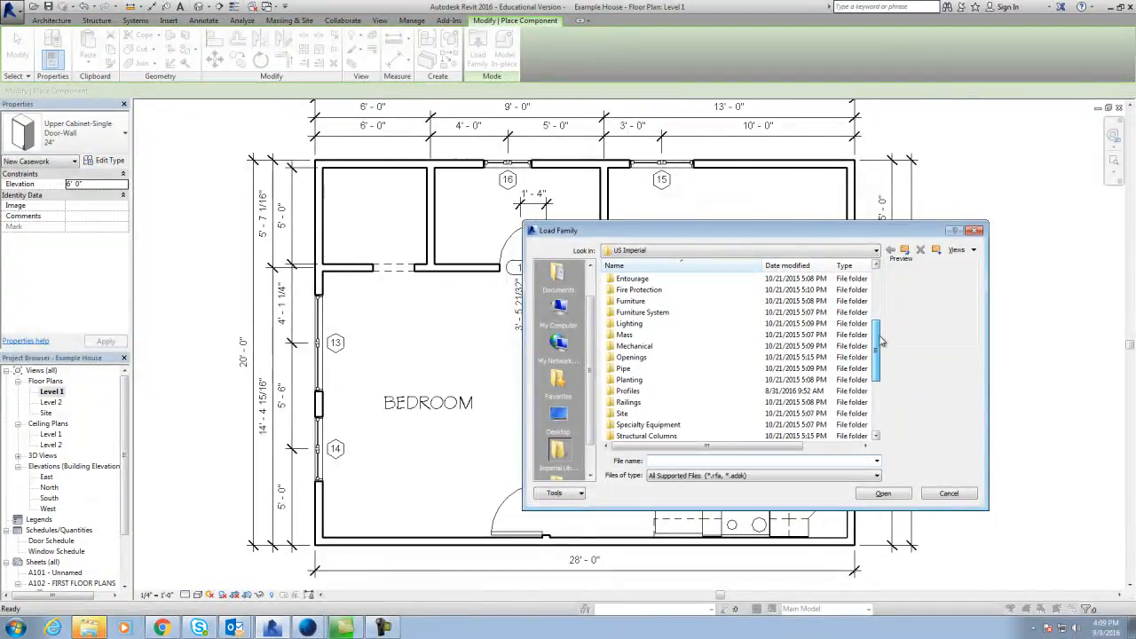
{"action": "double_click", "coordinate": [643, 393]}
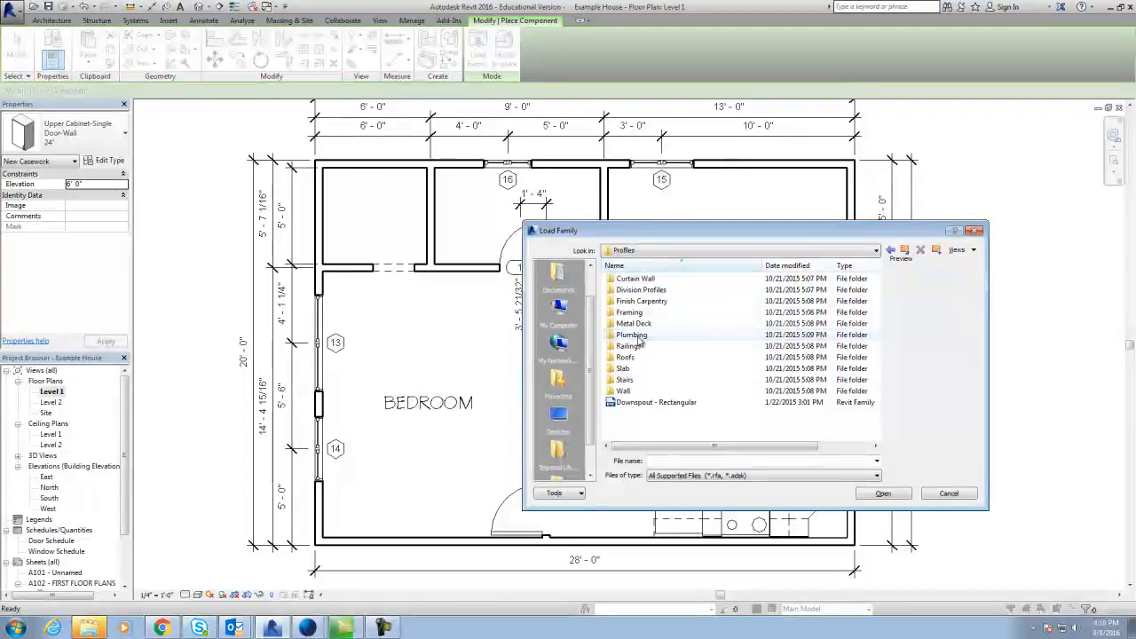
{"action": "double_click", "coordinate": [638, 338]}
{"action": "double_click", "coordinate": [636, 282]}
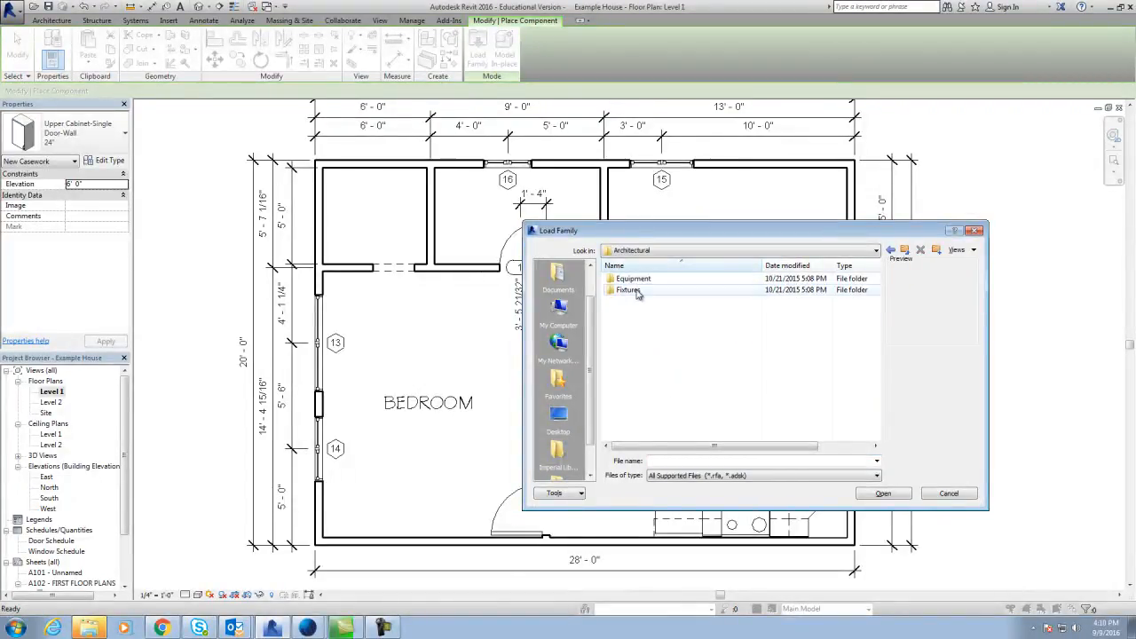
Load the Tub-Rectangular-3D family from the Bathtubs folder of the architectural plumbing fixtures.
{"action": "double_click", "coordinate": [636, 281]}
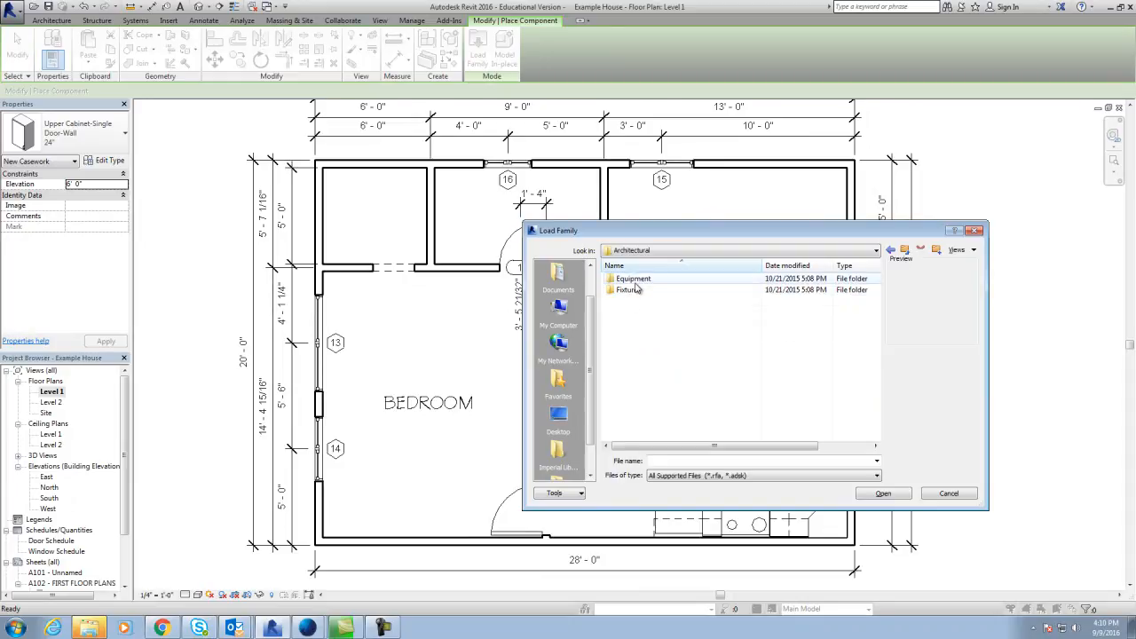
{"action": "left_click", "coordinate": [890, 250]}
{"action": "left_click", "coordinate": [646, 296]}
{"action": "double_click", "coordinate": [645, 297]}
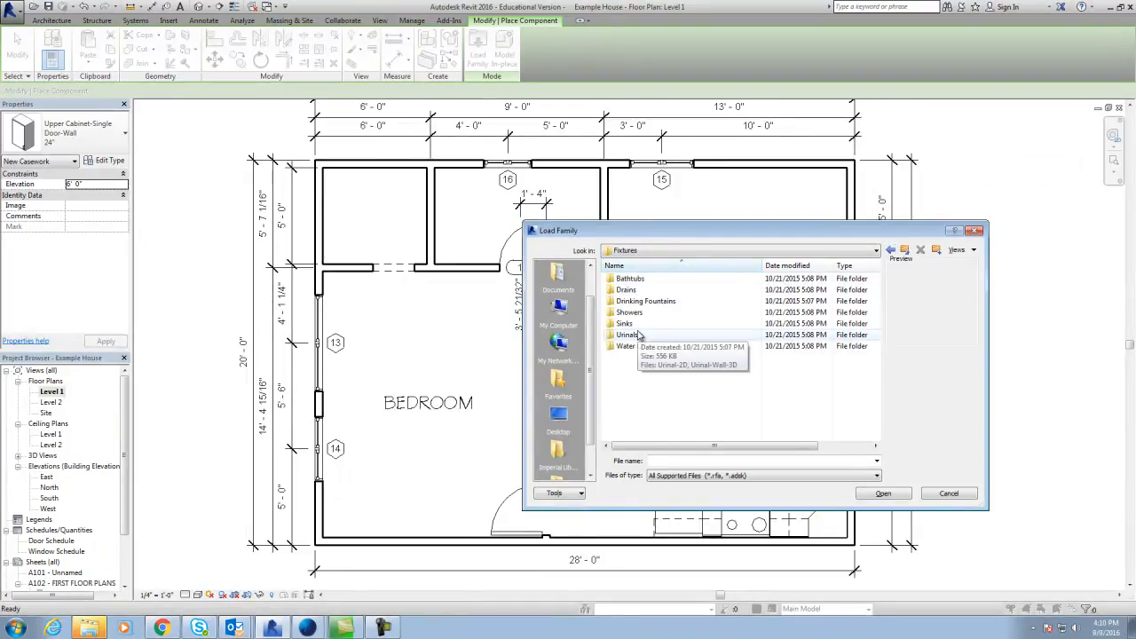
{"action": "double_click", "coordinate": [632, 279]}
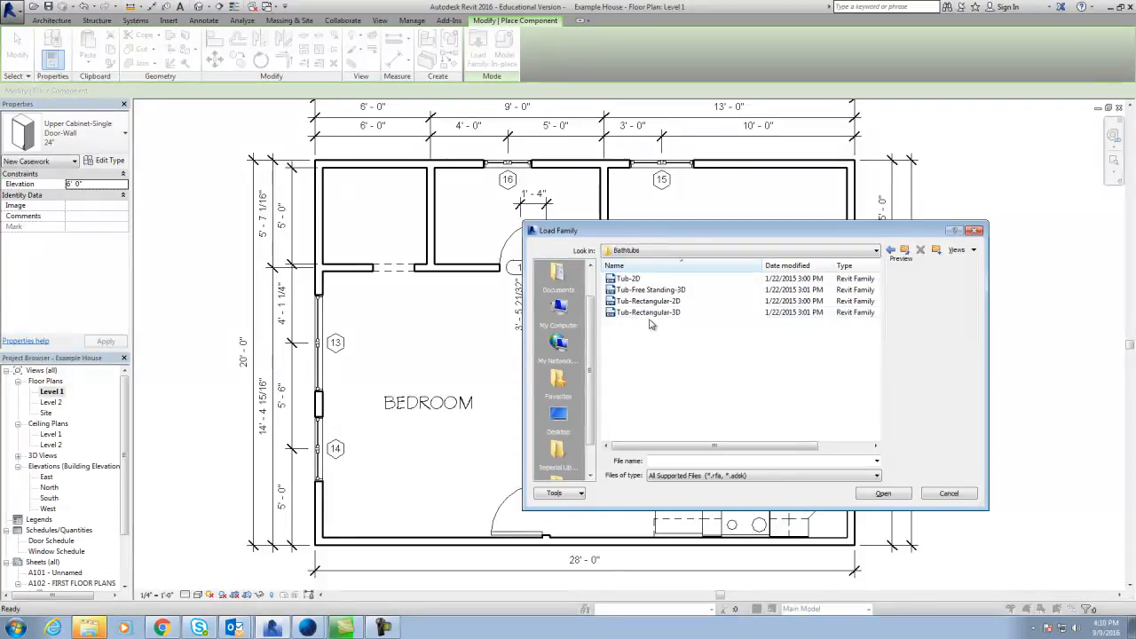
{"action": "left_click", "coordinate": [649, 314]}
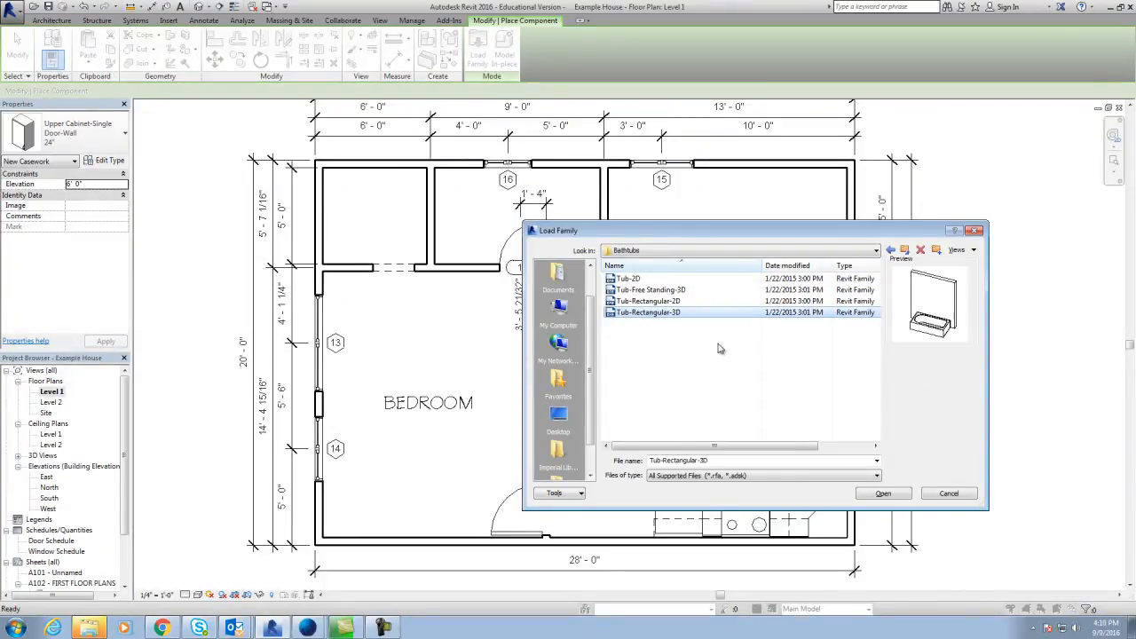
{"action": "left_click", "coordinate": [882, 495]}
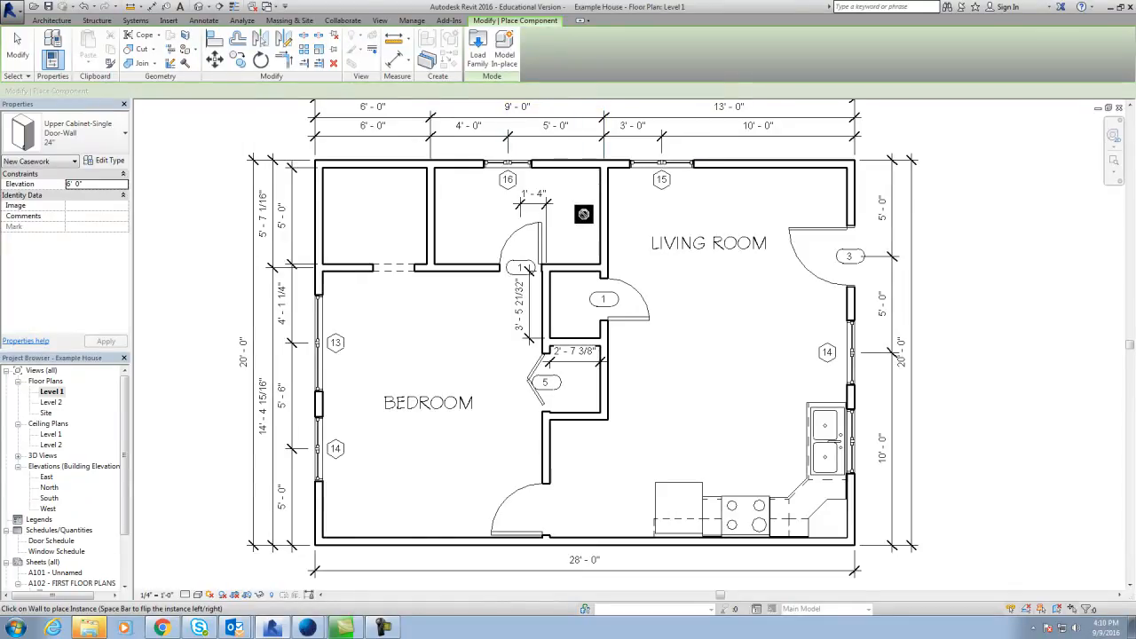
Choose the Tub-Rectangular-3D type and place the tub along the east wall of the bathroom.
{"action": "left_click", "coordinate": [92, 147]}
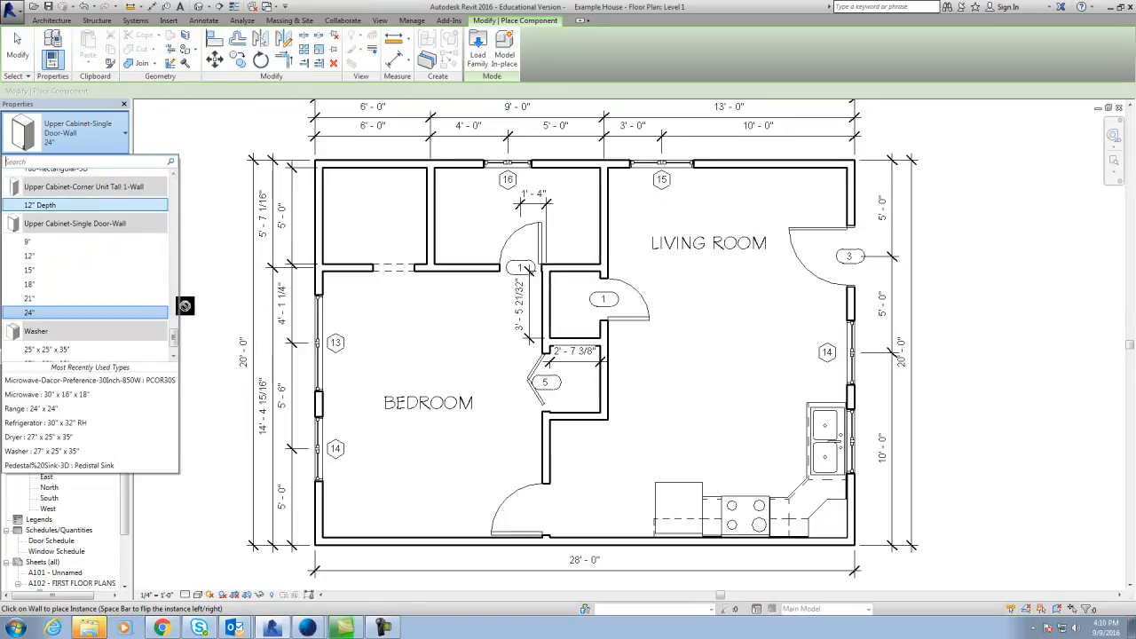
{"action": "mouse_move", "coordinate": [176, 339]}
{"action": "left_mouse_down"}
{"action": "mouse_move", "coordinate": [173, 184]}
{"action": "mouse_move", "coordinate": [176, 325]}
{"action": "left_mouse_up"}
{"action": "left_click", "coordinate": [80, 320]}
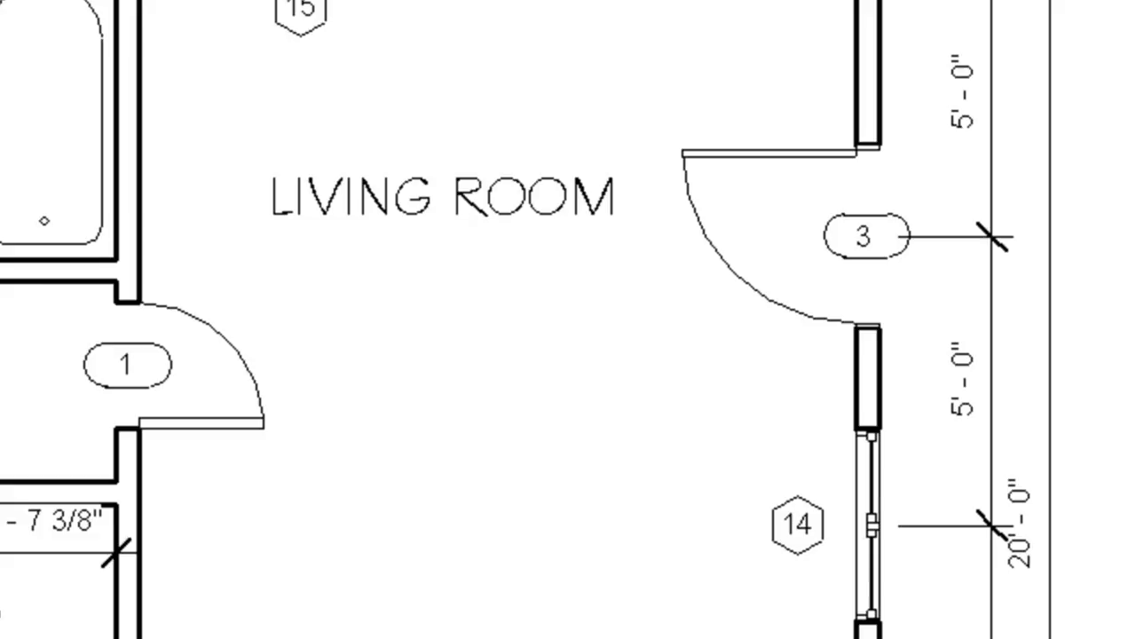
Start placing another component and browse the family library to the architectural plumbing folder.
{"action": "left_click", "coordinate": [139, 49]}
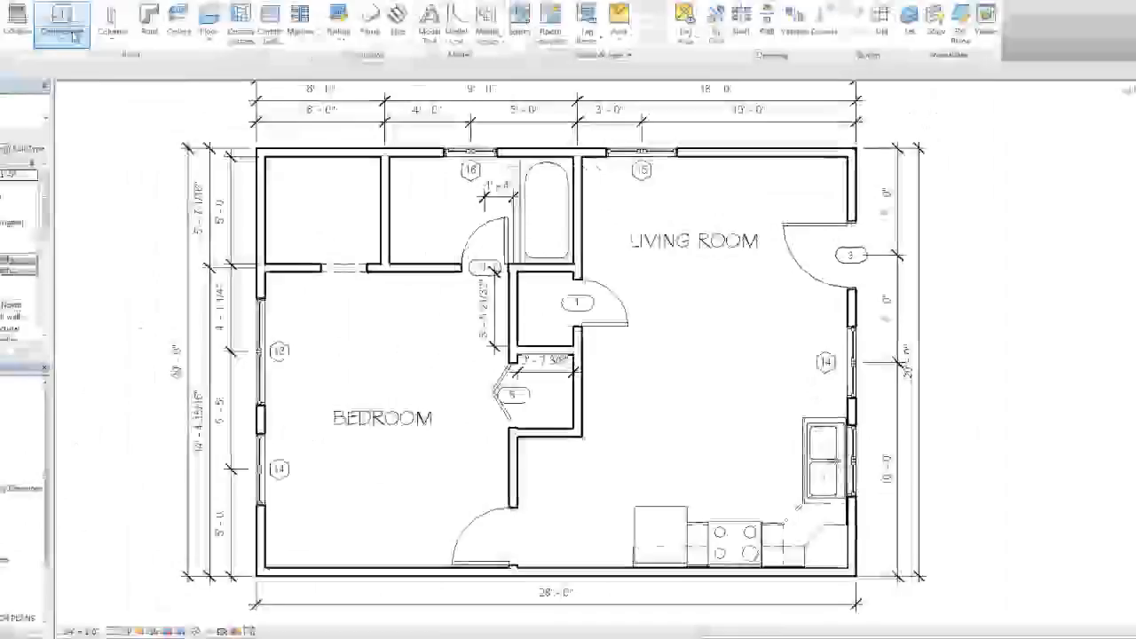
{"action": "left_click", "coordinate": [168, 83]}
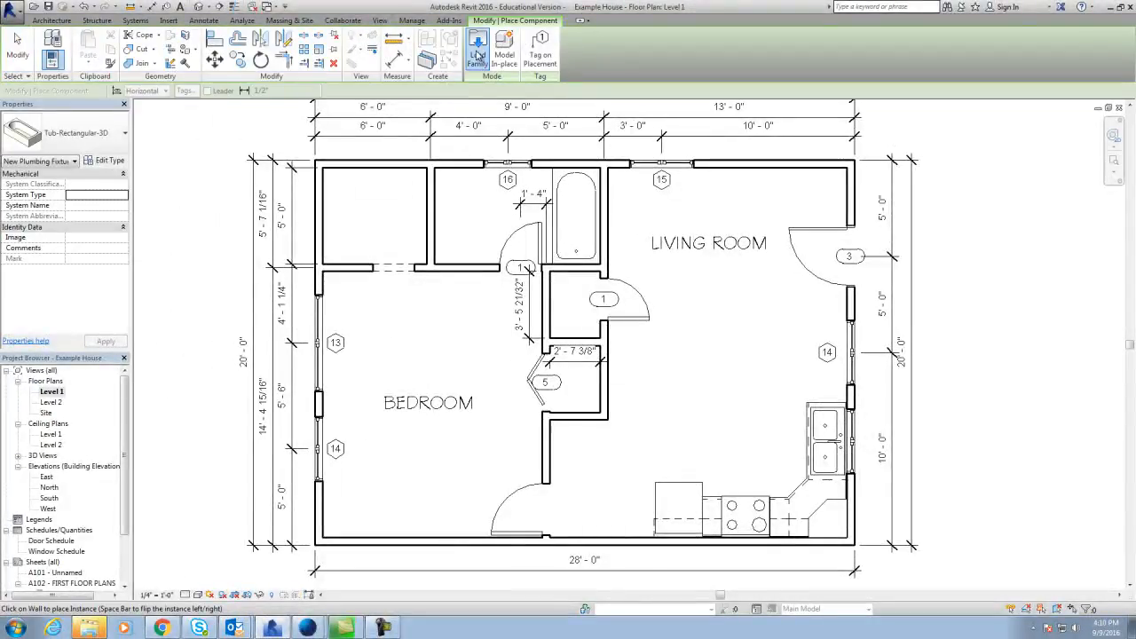
{"action": "left_click", "coordinate": [478, 49]}
{"action": "scroll", "coordinate": [855, 303], "scroll_direction": "down", "scroll_amount": 3}
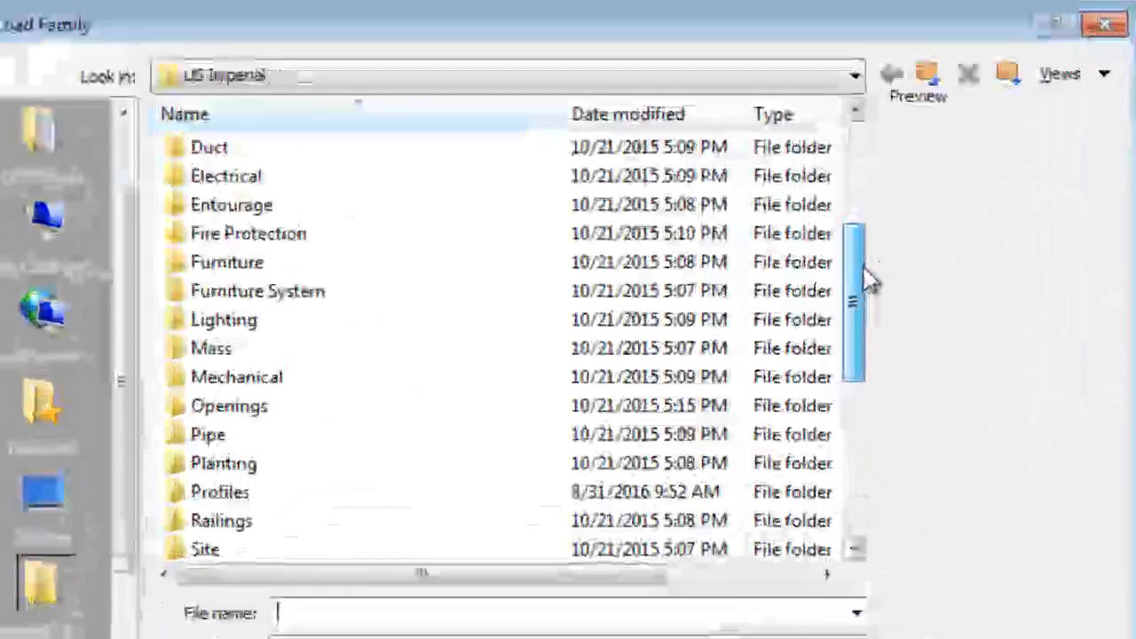
{"action": "left_click", "coordinate": [633, 412]}
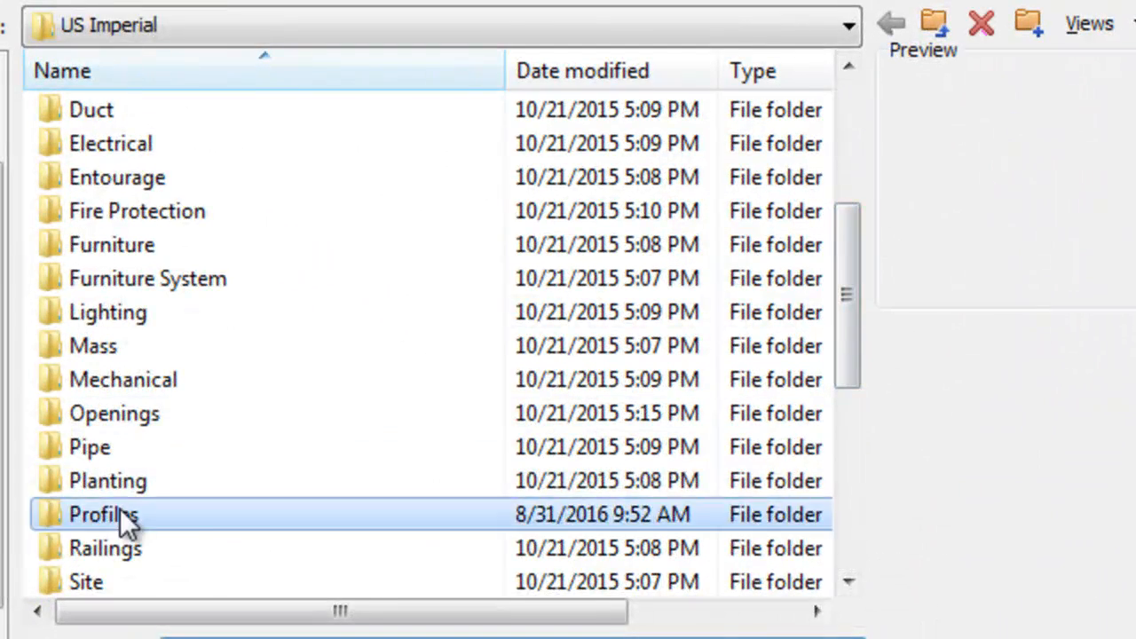
{"action": "double_click", "coordinate": [120, 515]}
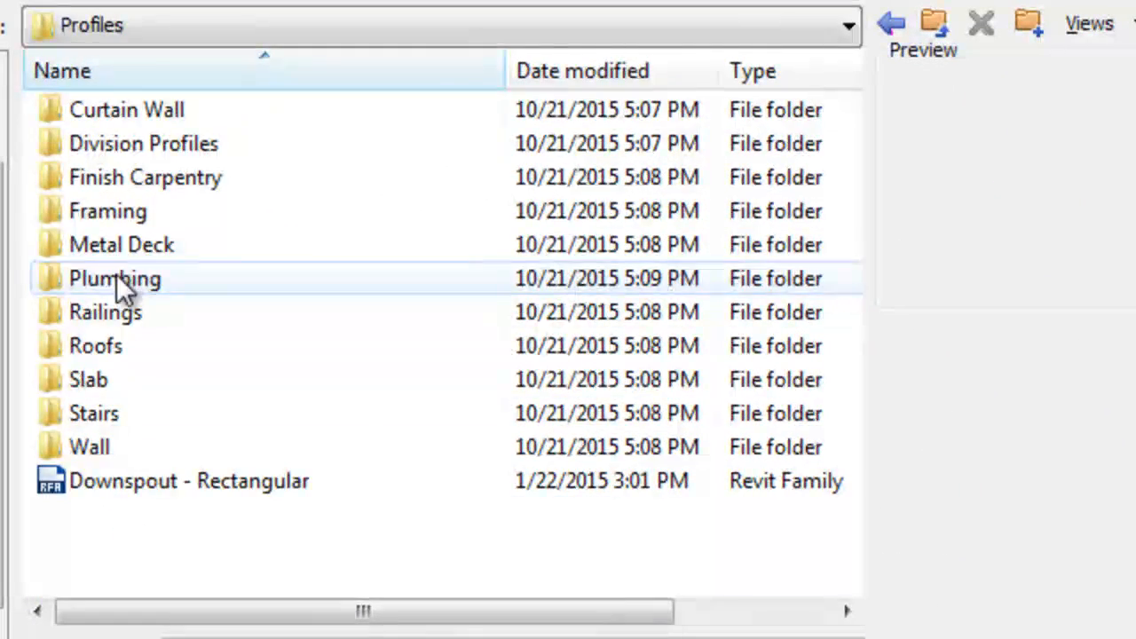
{"action": "double_click", "coordinate": [118, 277]}
{"action": "double_click", "coordinate": [150, 109]}
Load the Toilet-Domestic-3D family from the Water Closets folder of the plumbing fixtures.
{"action": "left_click", "coordinate": [134, 121]}
{"action": "double_click", "coordinate": [134, 120]}
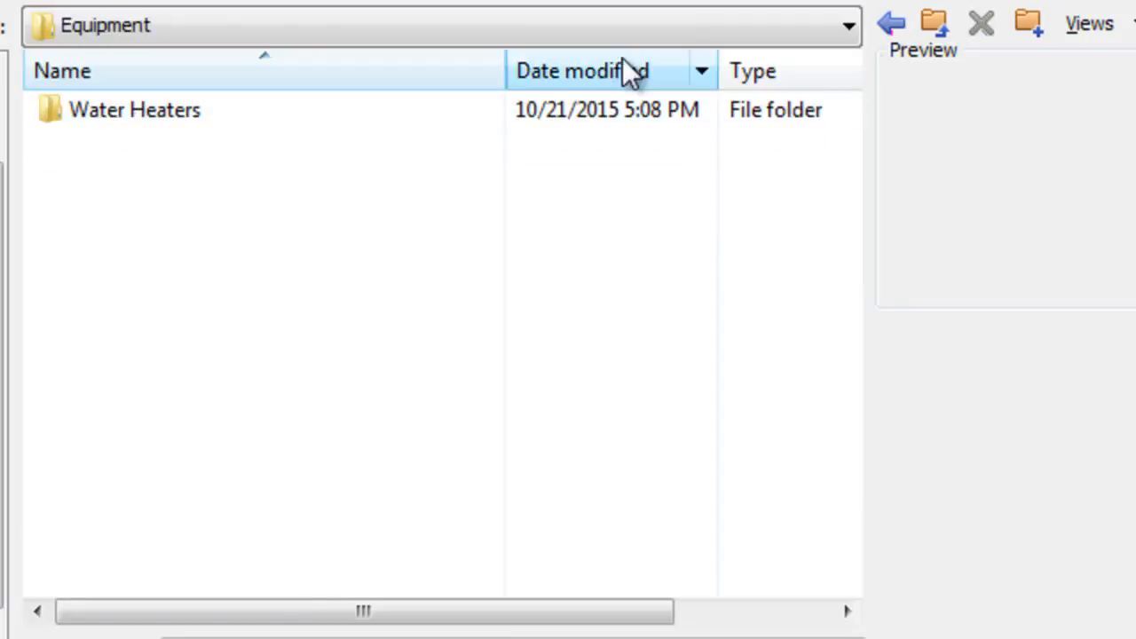
{"action": "left_click", "coordinate": [888, 24]}
{"action": "double_click", "coordinate": [115, 145]}
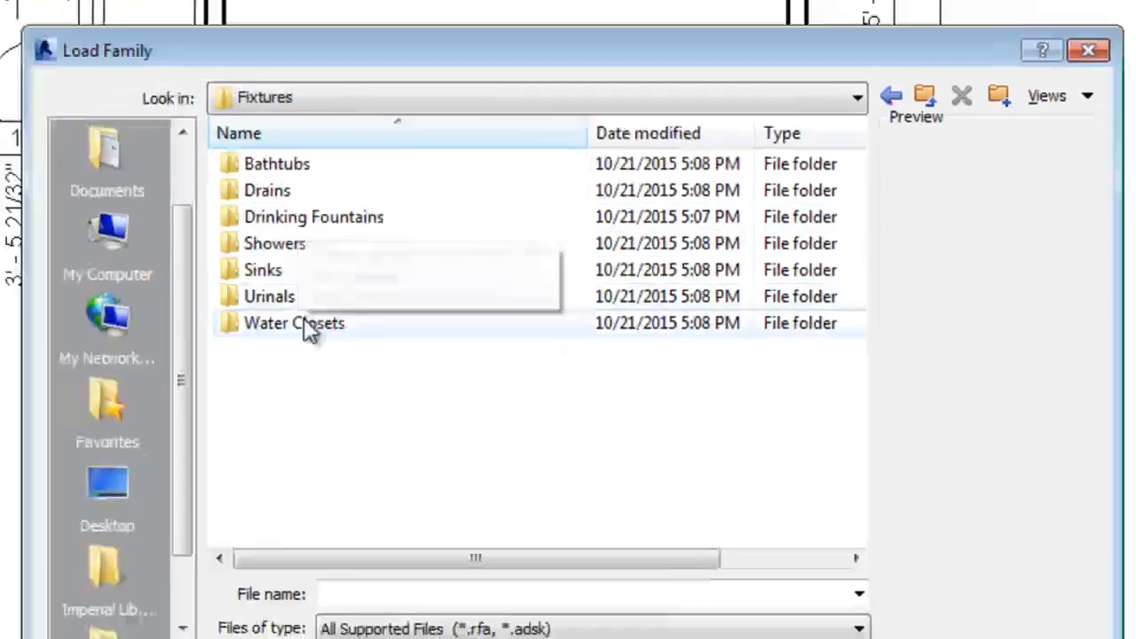
{"action": "double_click", "coordinate": [133, 312]}
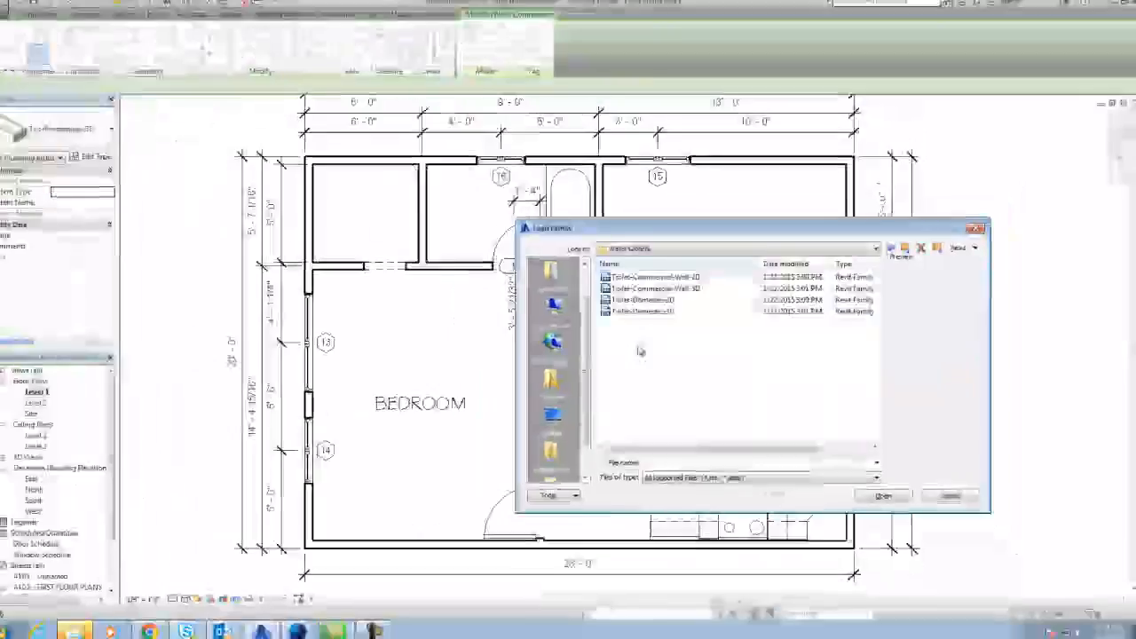
{"action": "left_click", "coordinate": [651, 291]}
{"action": "left_click", "coordinate": [654, 315]}
{"action": "left_click", "coordinate": [884, 494]}
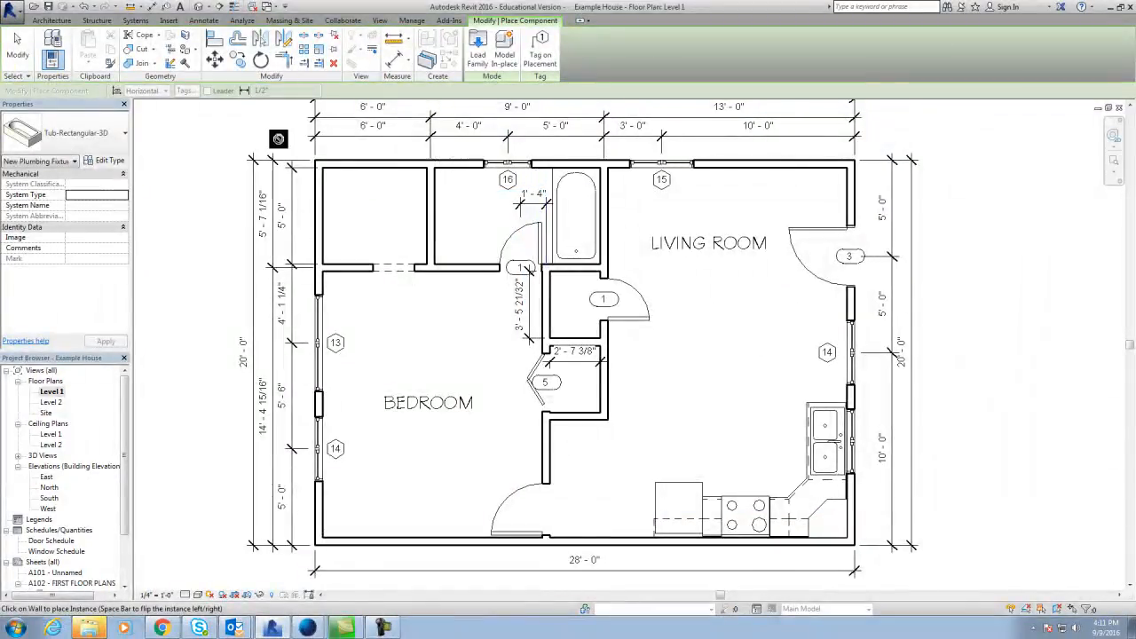
Choose the Toilet-Domestic-3D type and place the toilet against the west wall of the bathroom, near the window wall.
{"action": "left_click", "coordinate": [124, 135]}
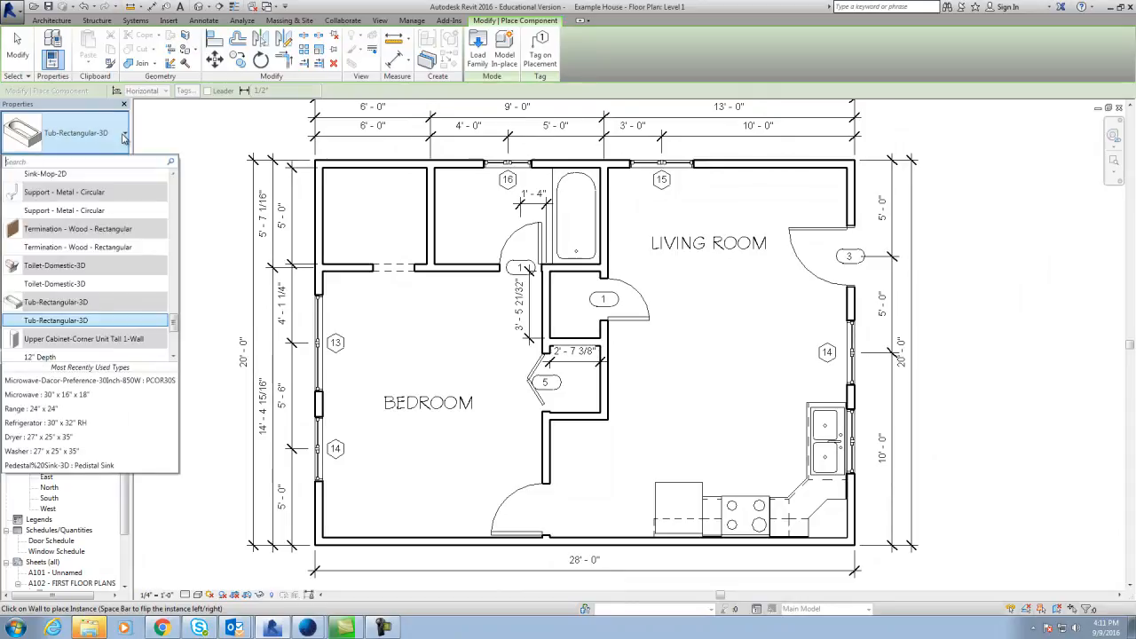
{"action": "left_click_drag", "start_coordinate": [174, 321], "coordinate": [168, 249]}
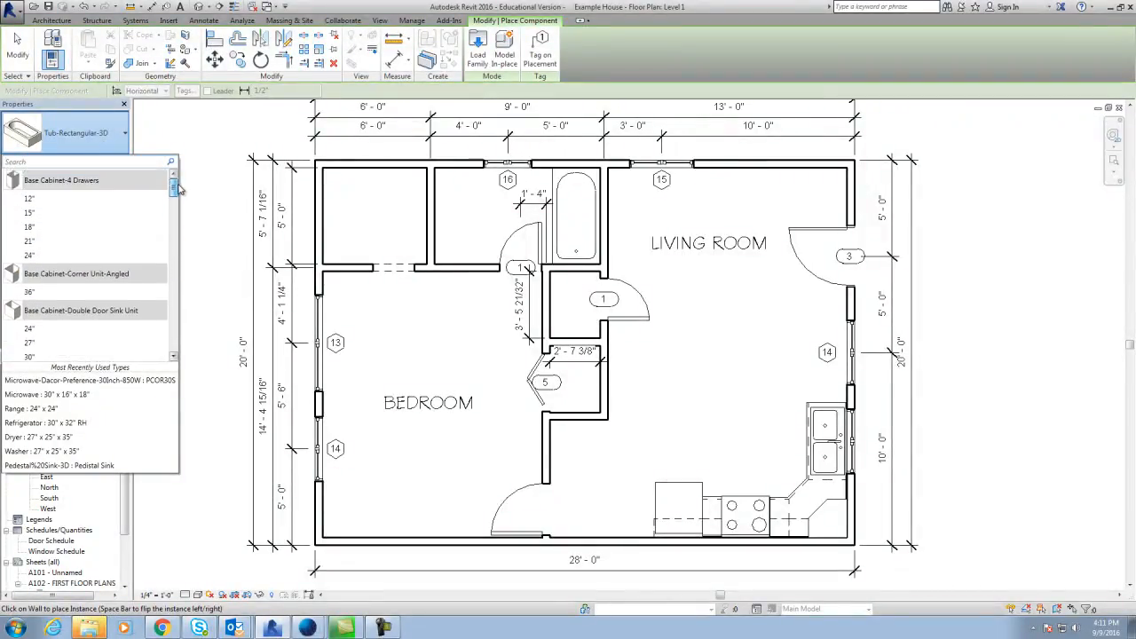
{"action": "left_click_drag", "start_coordinate": [180, 213], "coordinate": [178, 233]}
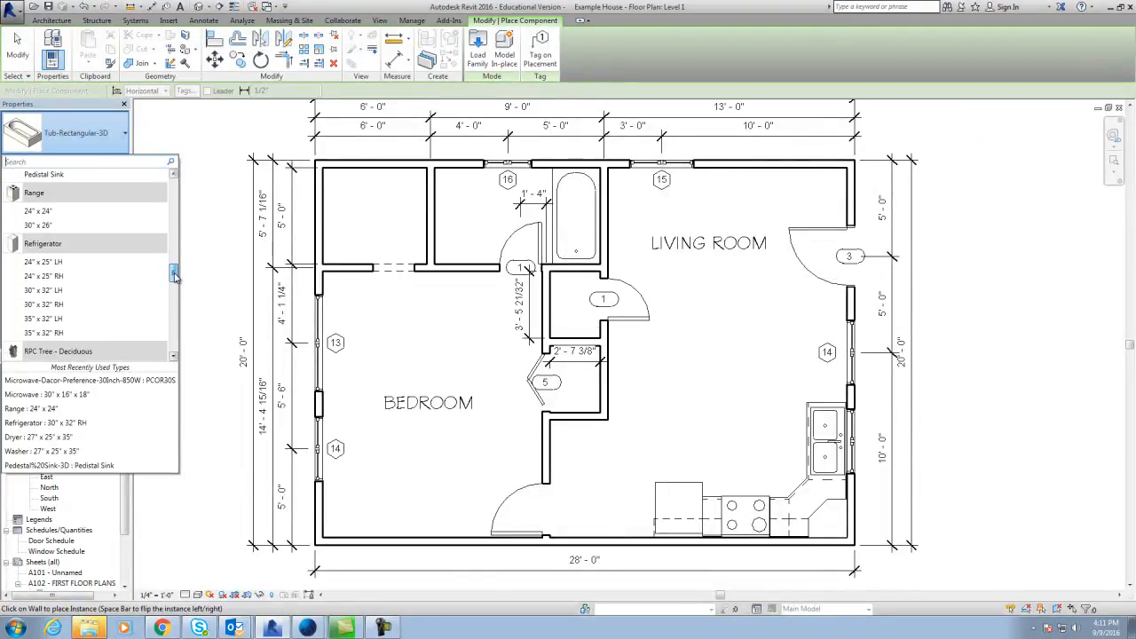
{"action": "left_click_drag", "start_coordinate": [175, 282], "coordinate": [175, 345]}
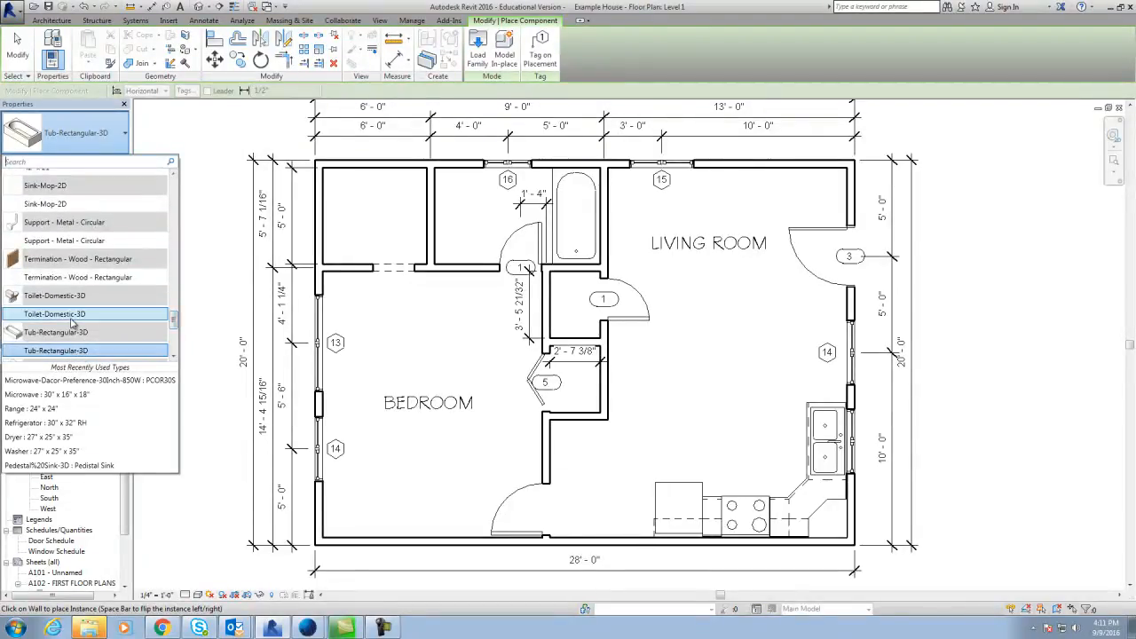
{"action": "left_click", "coordinate": [71, 350]}
{"action": "key", "text": "space"}
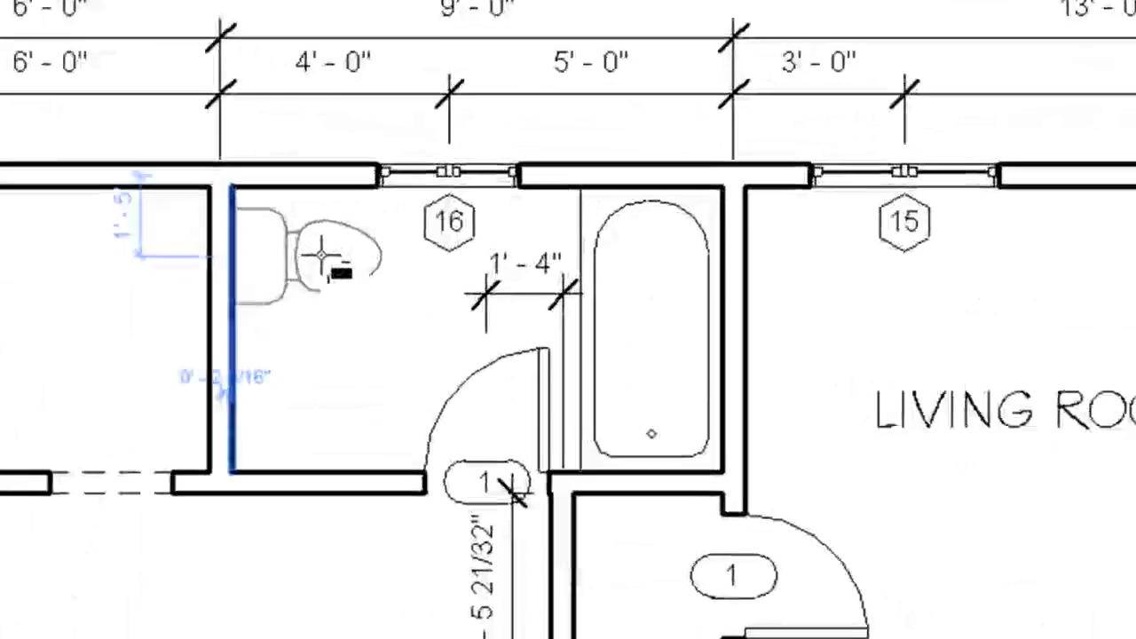
{"action": "left_click", "coordinate": [467, 196]}
{"action": "key", "text": "Escape"}
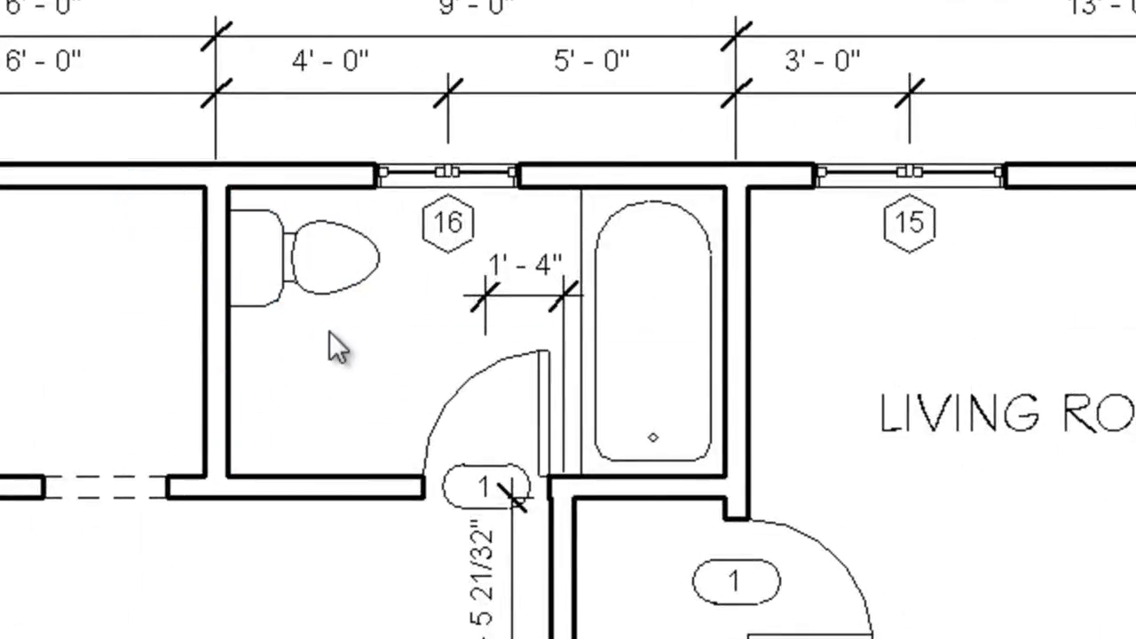
Reference the toilet's temporary dimension to the inner face of the north wall and set the distance to 15".
{"action": "scroll", "coordinate": [339, 333], "scroll_direction": "up", "scroll_amount": 1}
{"action": "left_click", "coordinate": [312, 295]}
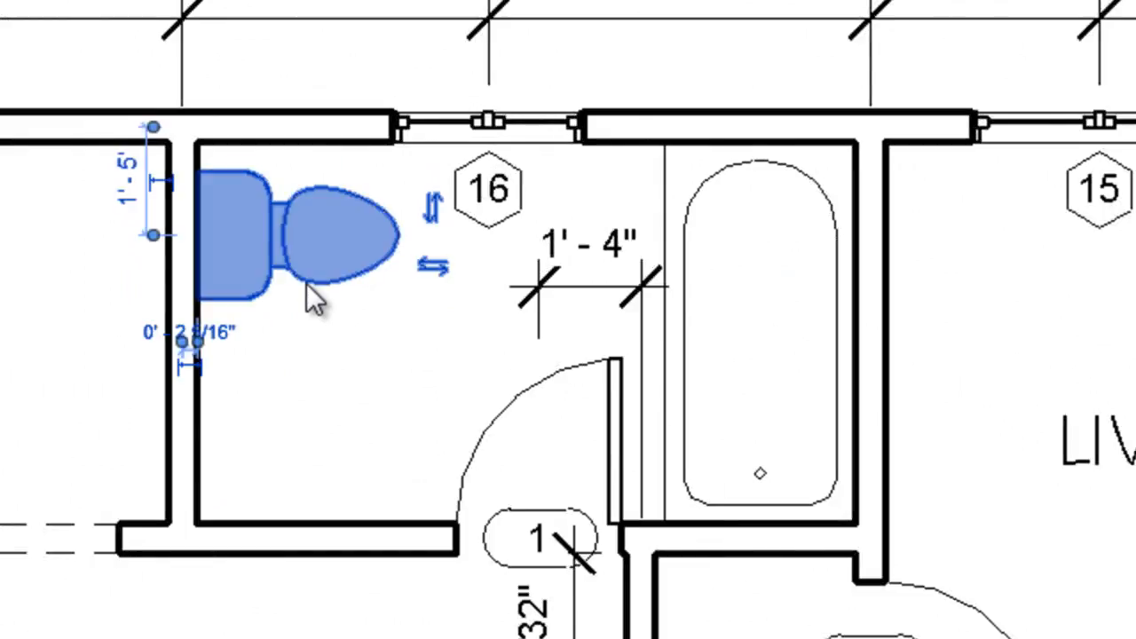
{"action": "left_click", "coordinate": [154, 128]}
{"action": "left_click", "coordinate": [154, 116]}
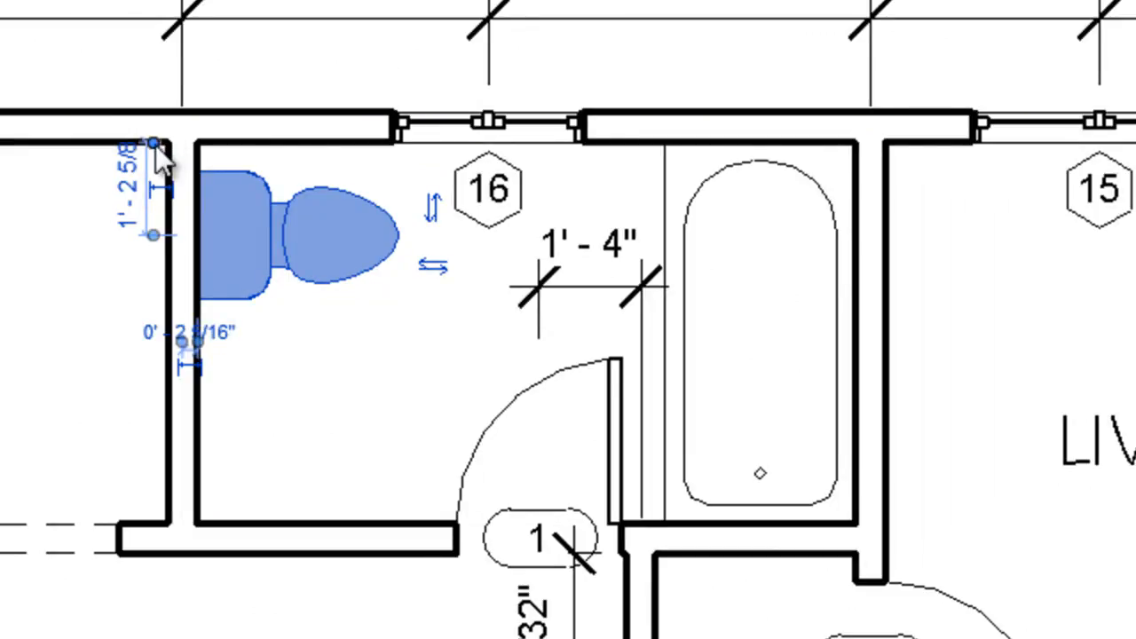
{"action": "left_click", "coordinate": [142, 191]}
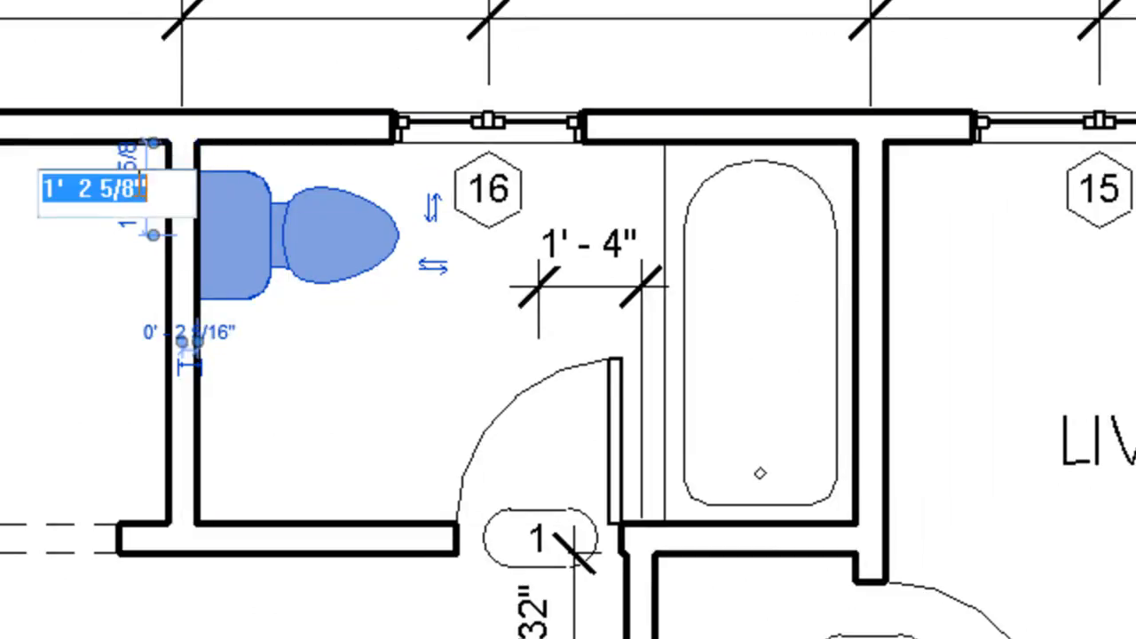
{"action": "type", "text": "15"}
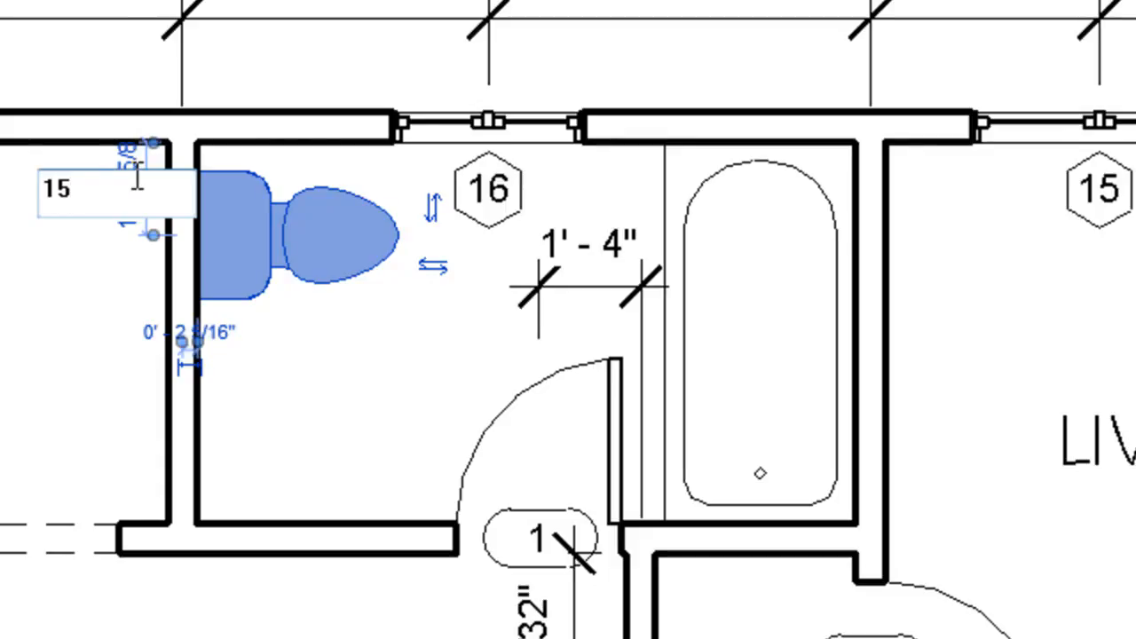
{"action": "type", "text": "\""}
{"action": "key", "text": "Return"}
Set the toilet's distance from the inner face of the north wall to 16".
{"action": "left_click", "coordinate": [134, 176]}
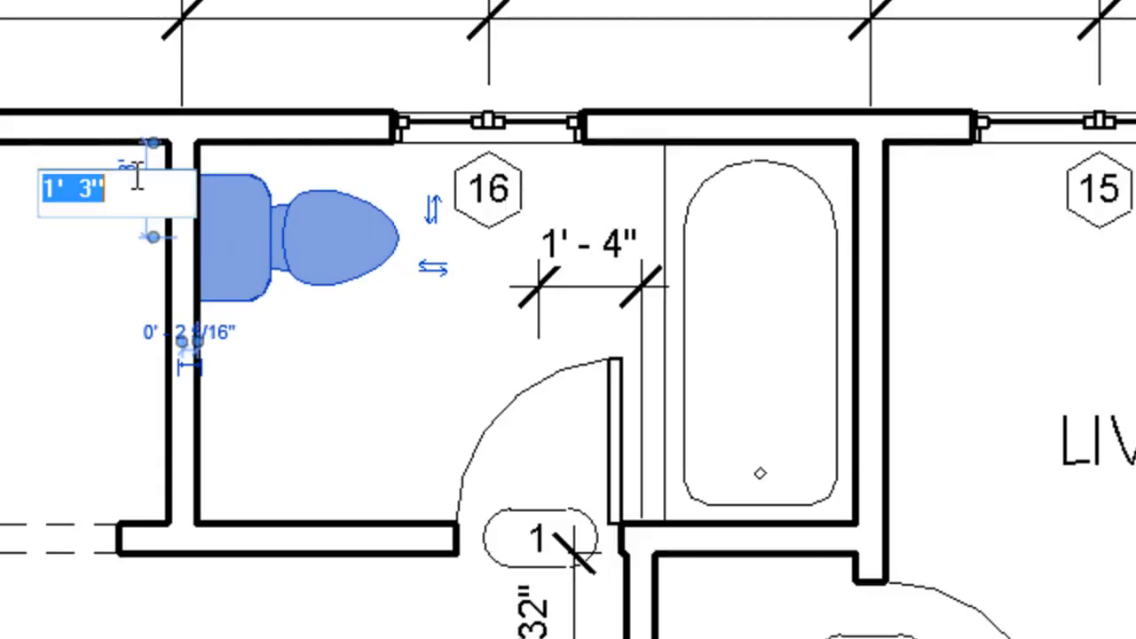
{"action": "type", "text": "16\""}
{"action": "key", "text": "Return"}
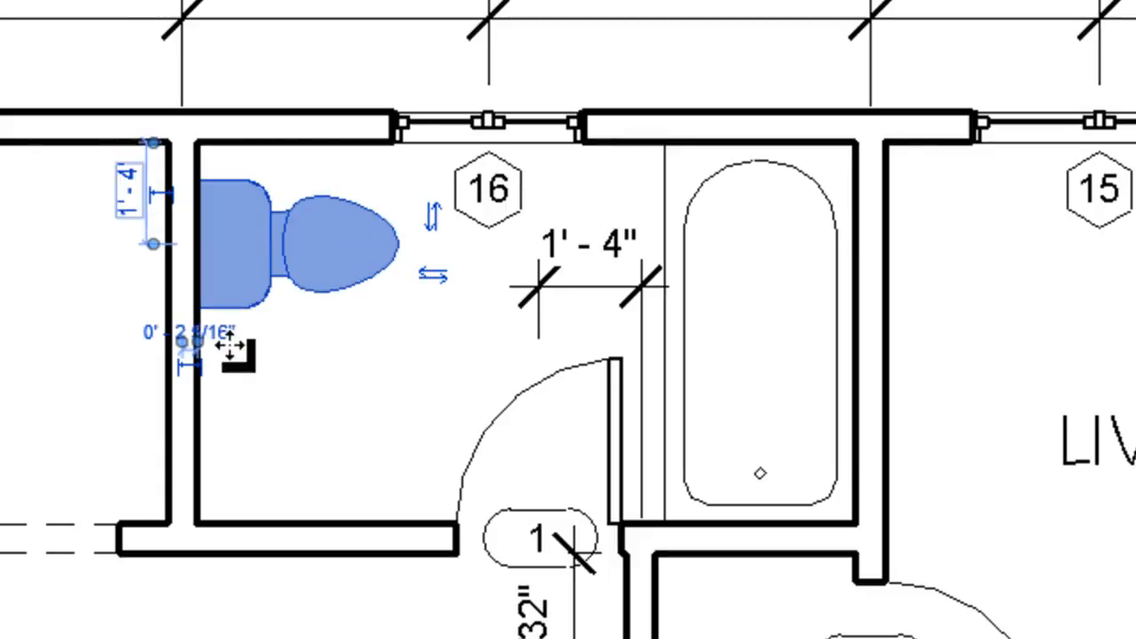
{"action": "left_click", "coordinate": [317, 393]}
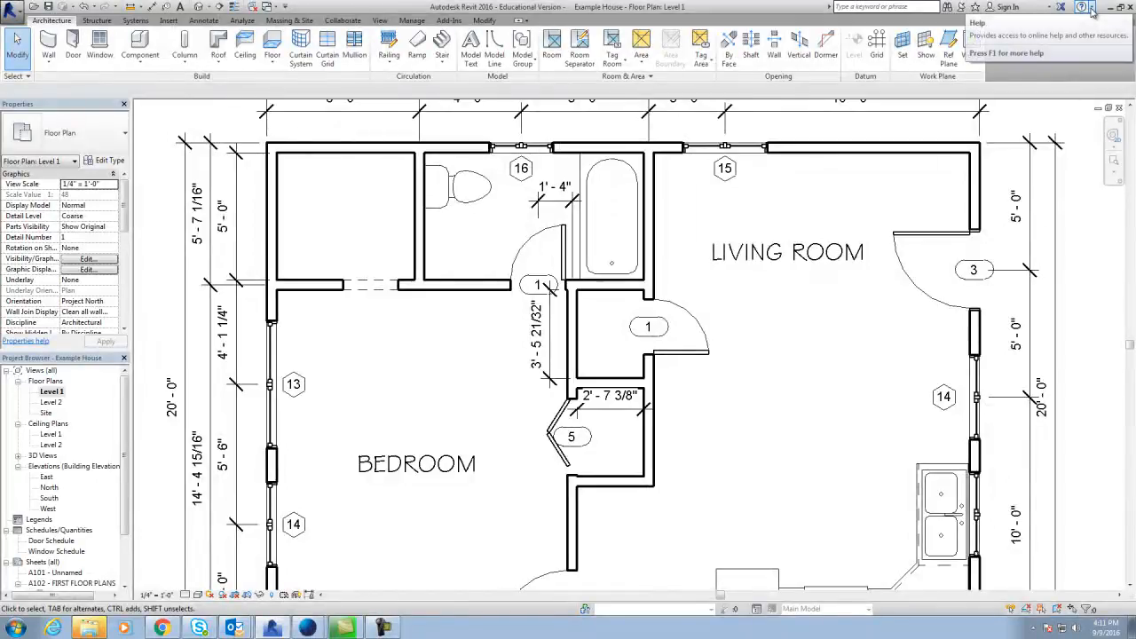
Open the Revit Web Content Library in the browser and browse the Revit Architecture product library to Plumbing Fixtures.
{"action": "left_click", "coordinate": [1093, 7]}
{"action": "mouse_move", "coordinate": [1070, 115]}
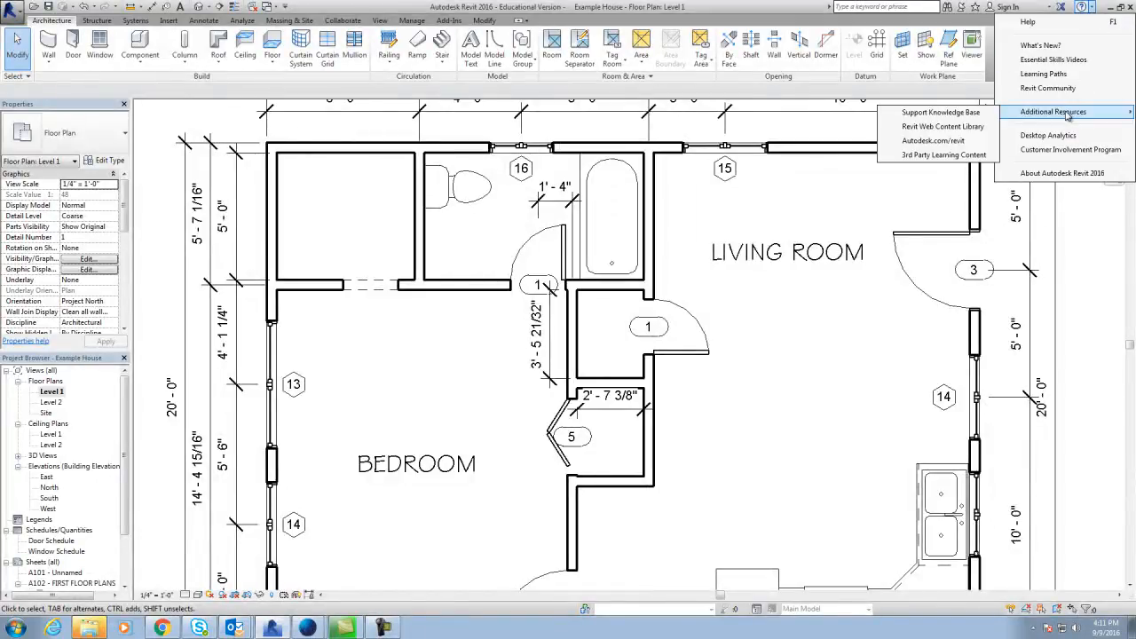
{"action": "left_click", "coordinate": [943, 127]}
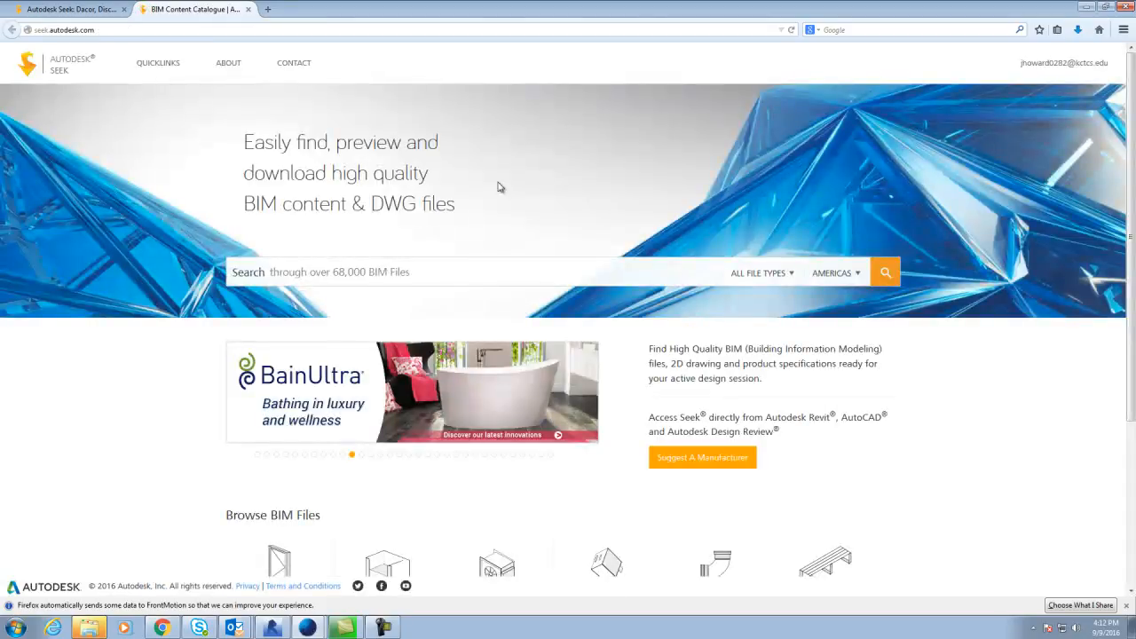
{"action": "scroll", "coordinate": [418, 296], "scroll_direction": "down", "scroll_amount": 4}
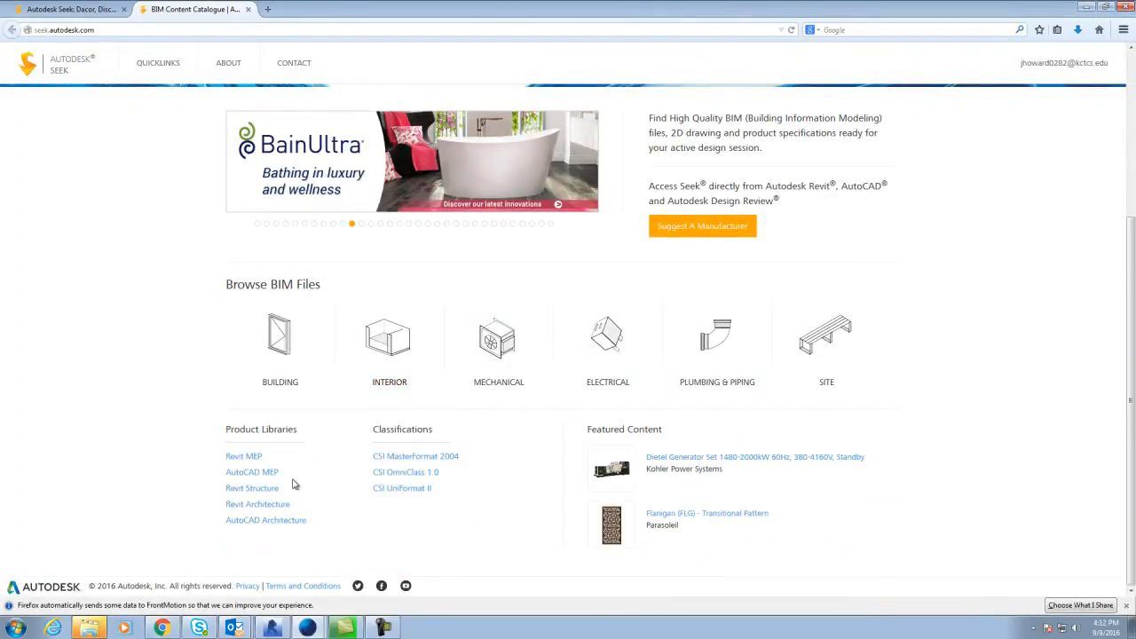
{"action": "left_click", "coordinate": [264, 507]}
{"action": "scroll", "coordinate": [324, 444], "scroll_direction": "down", "scroll_amount": 3}
{"action": "scroll", "coordinate": [335, 423], "scroll_direction": "down", "scroll_amount": 6}
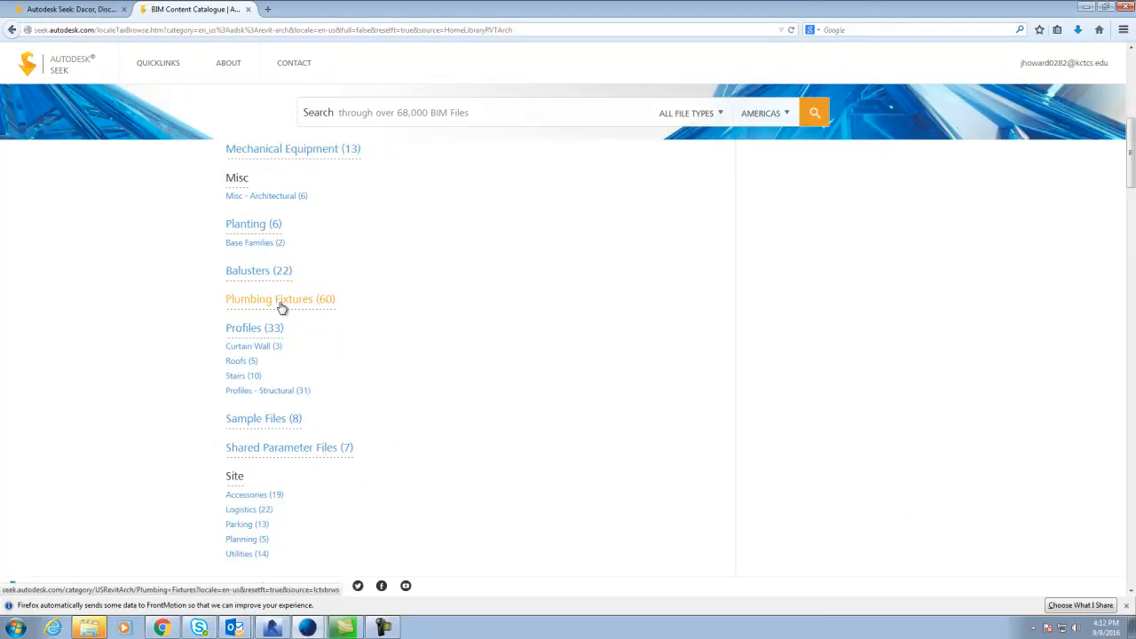
{"action": "left_click", "coordinate": [281, 307]}
Download the Revit 2010 Imperial file of Pedestal Sink-3D and open it with Autodesk Revit.
{"action": "scroll", "coordinate": [474, 356], "scroll_direction": "down", "scroll_amount": 10}
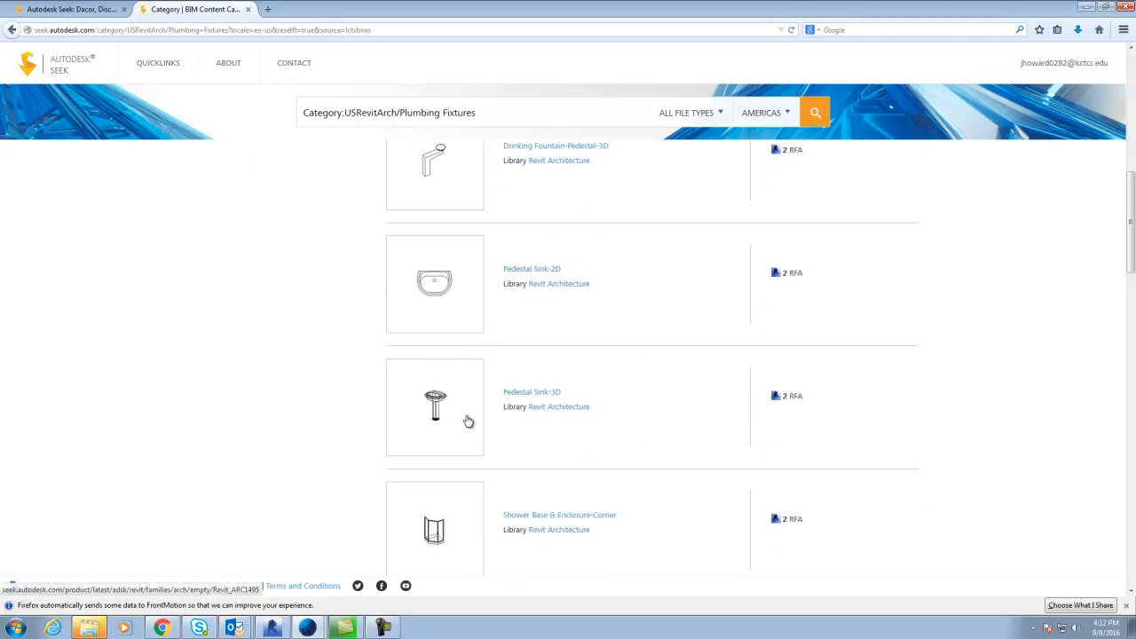
{"action": "left_click", "coordinate": [793, 398]}
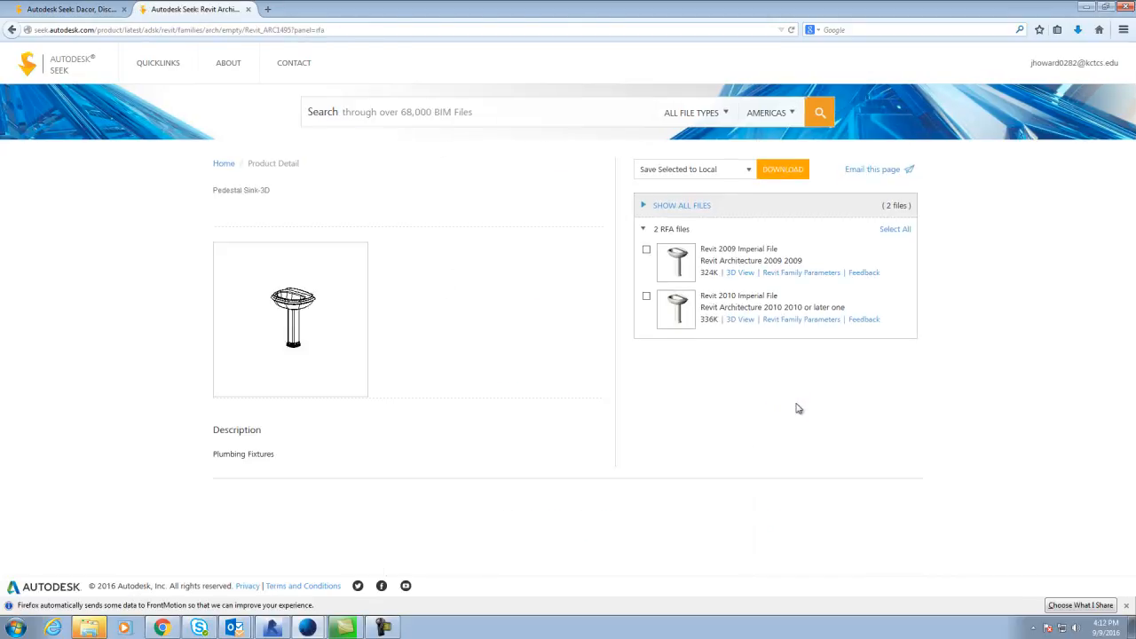
{"action": "left_click", "coordinate": [646, 298]}
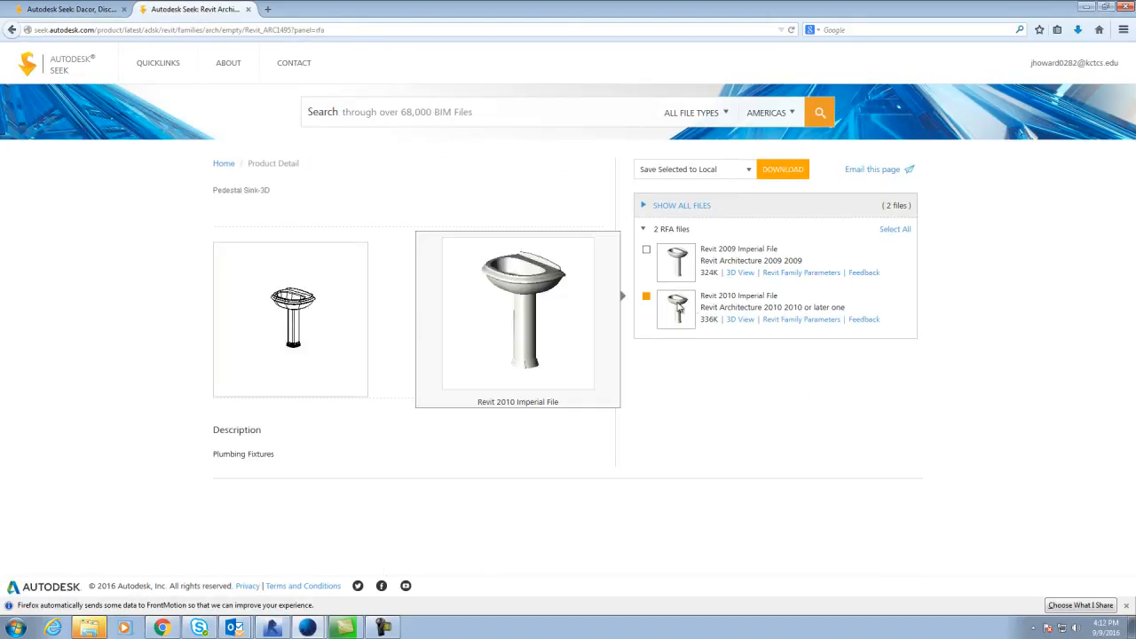
{"action": "left_click", "coordinate": [785, 170]}
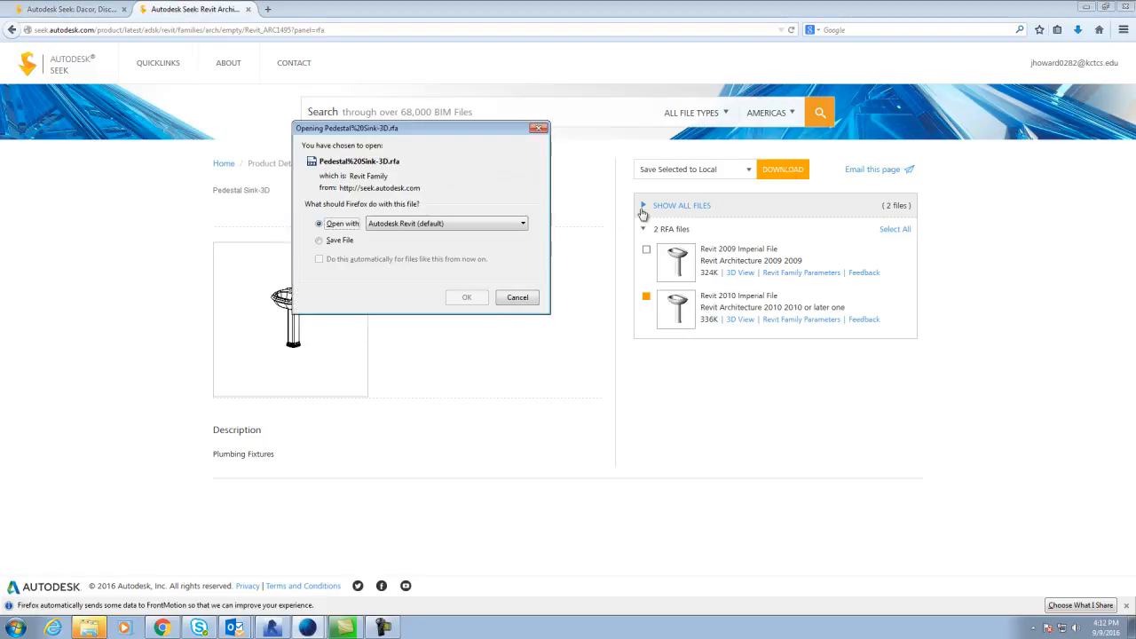
{"action": "left_click", "coordinate": [467, 299]}
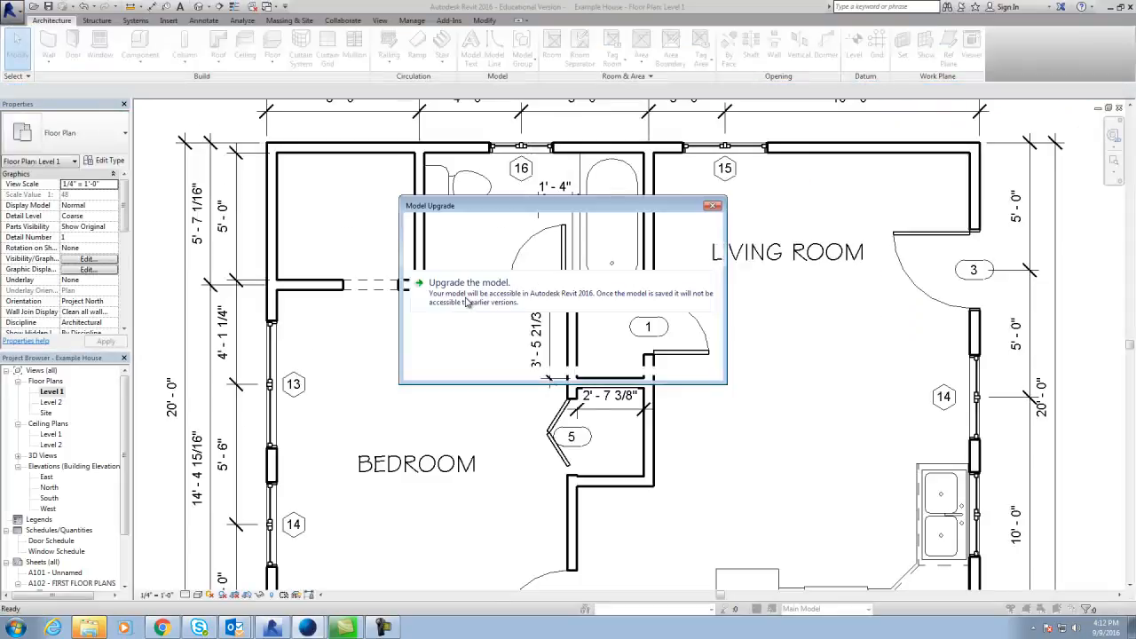
Upgrade the pedestal sink model, then load it into the project and close it, overwriting the existing version of the family.
{"action": "left_click", "coordinate": [475, 296]}
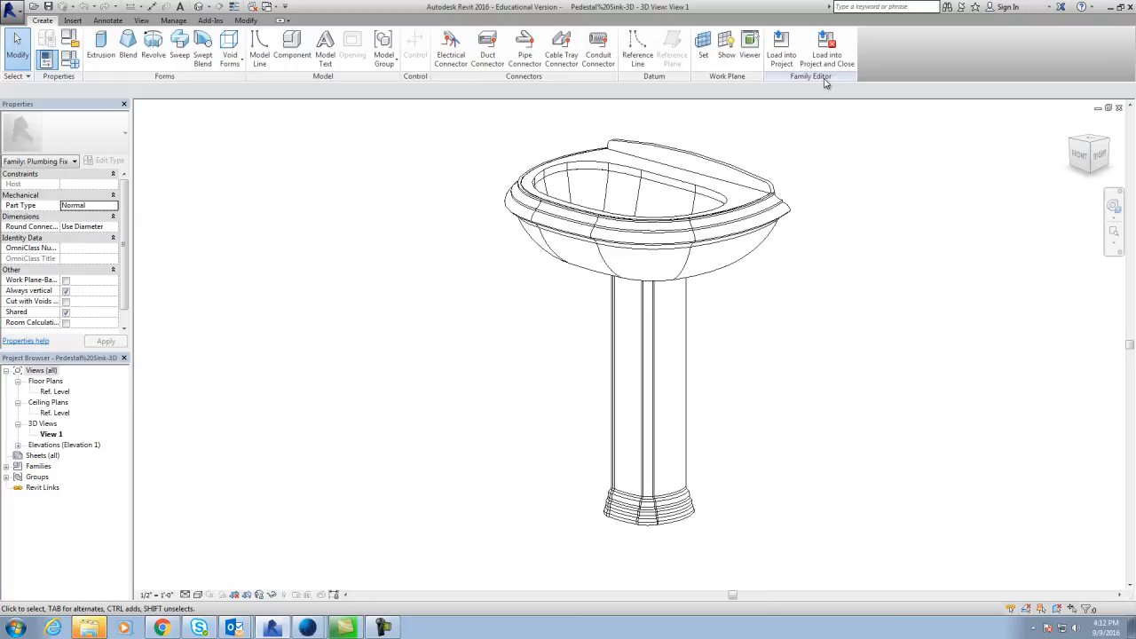
{"action": "left_click", "coordinate": [827, 55]}
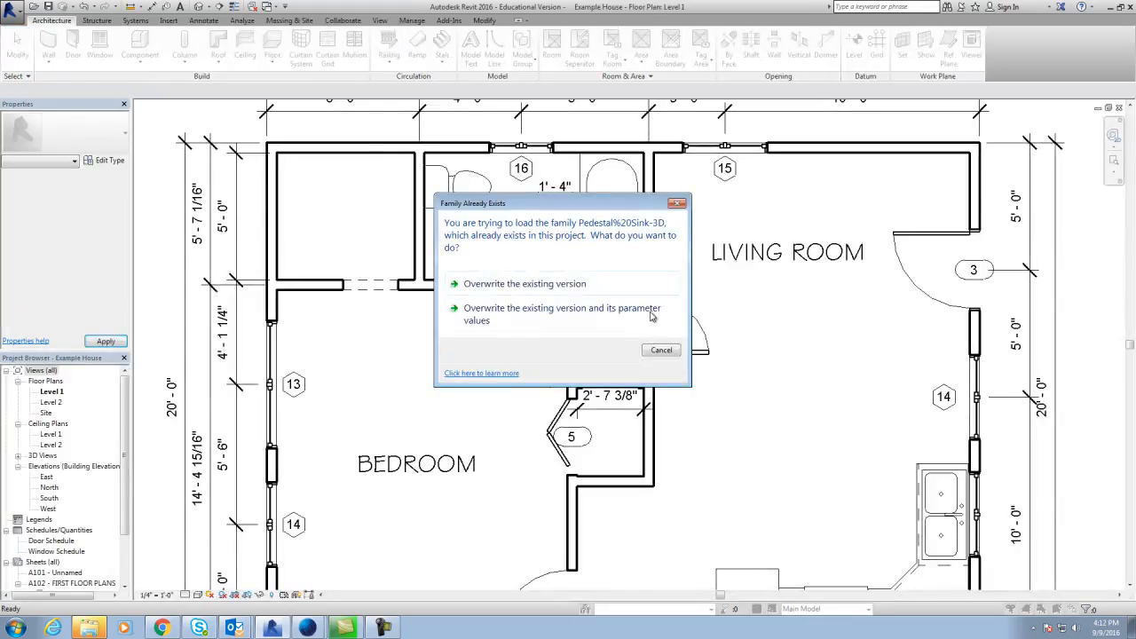
{"action": "left_click", "coordinate": [572, 284]}
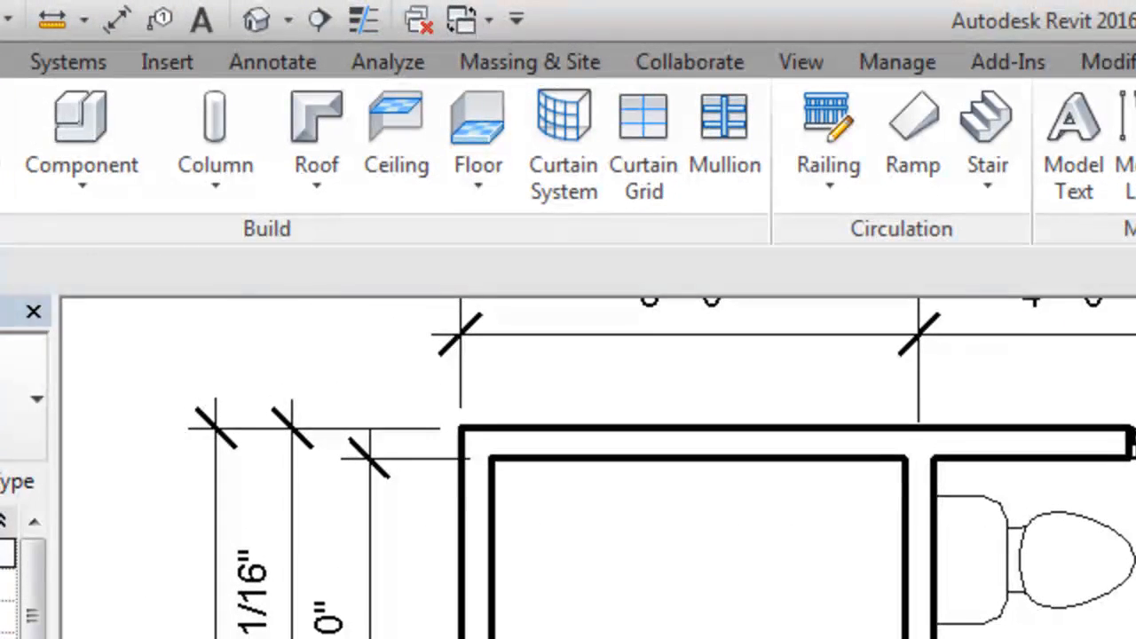
Place the Pedistal Sink component against the bathroom's west wall, just south of the toilet.
{"action": "left_click", "coordinate": [114, 172]}
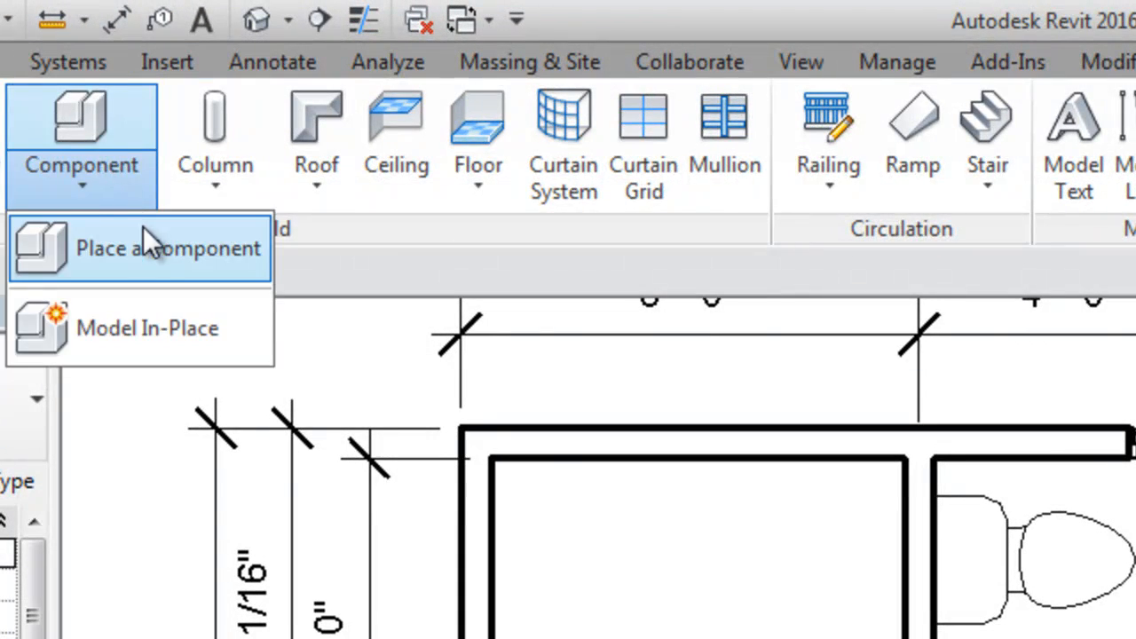
{"action": "left_click", "coordinate": [147, 237]}
{"action": "left_click", "coordinate": [28, 397]}
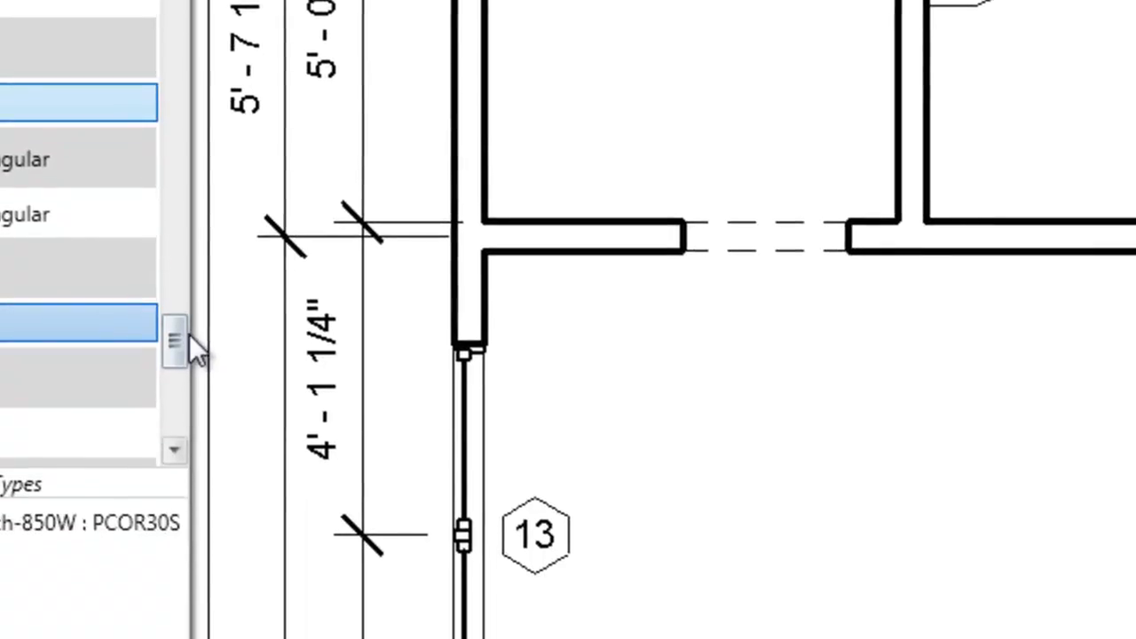
{"action": "left_click_drag", "start_coordinate": [188, 335], "coordinate": [183, 173]}
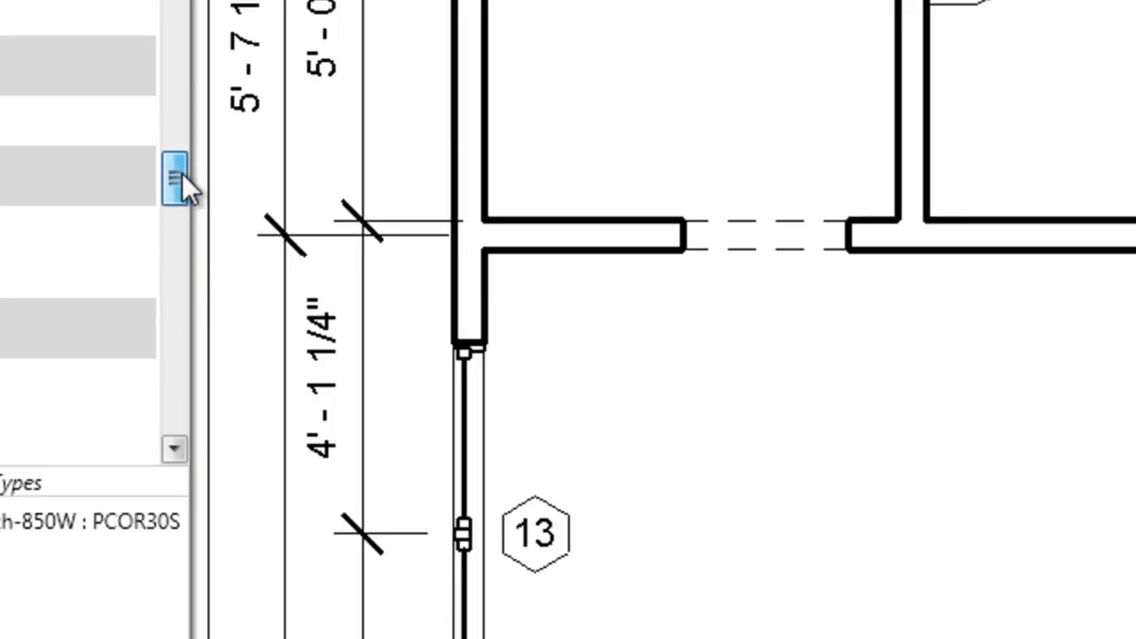
{"action": "left_click", "coordinate": [9, 120]}
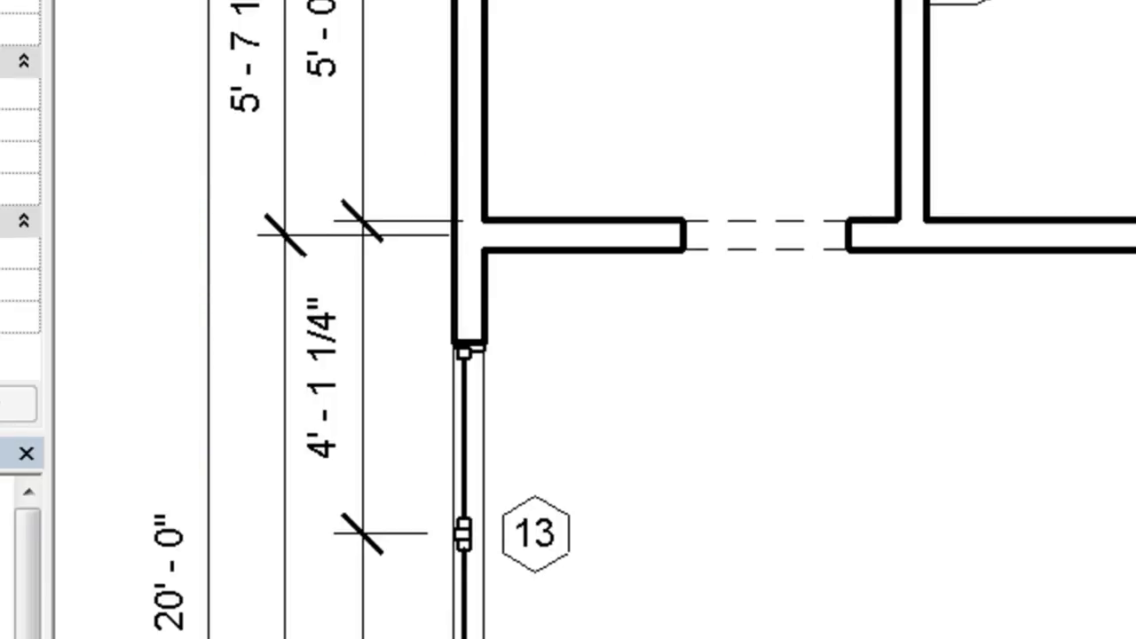
{"action": "left_click", "coordinate": [934, 115]}
{"action": "key", "text": "Escape"}
{"action": "key", "text": "Escape"}
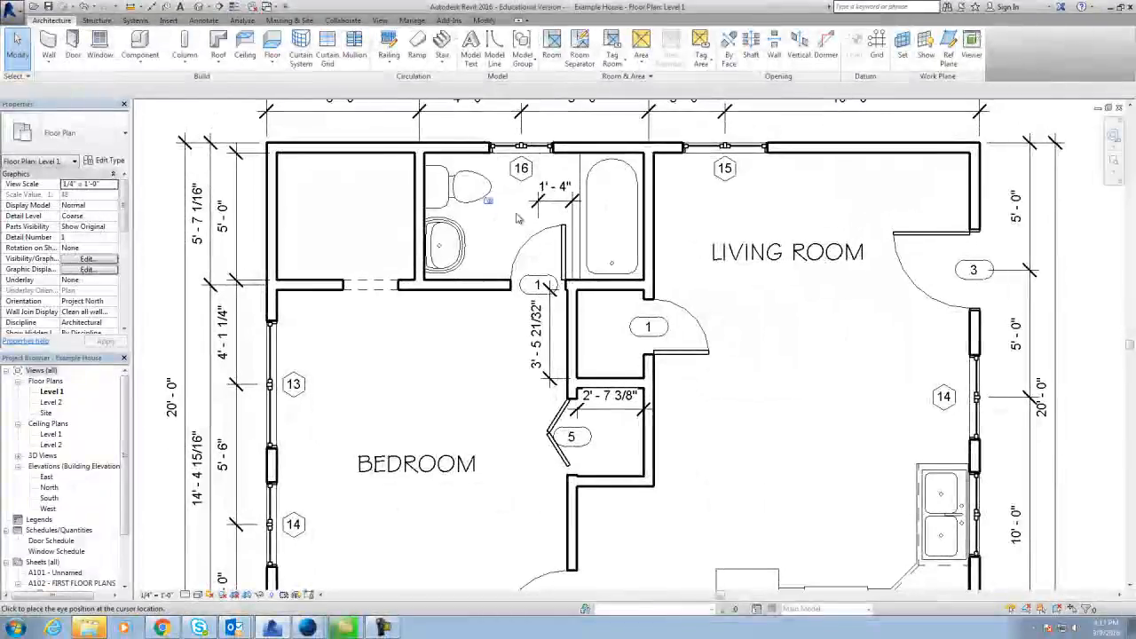
Create a camera view from beside the bathroom door towards the toilet, and enlarge its crop region to show the sink, toilet and window.
{"action": "left_click", "coordinate": [568, 271]}
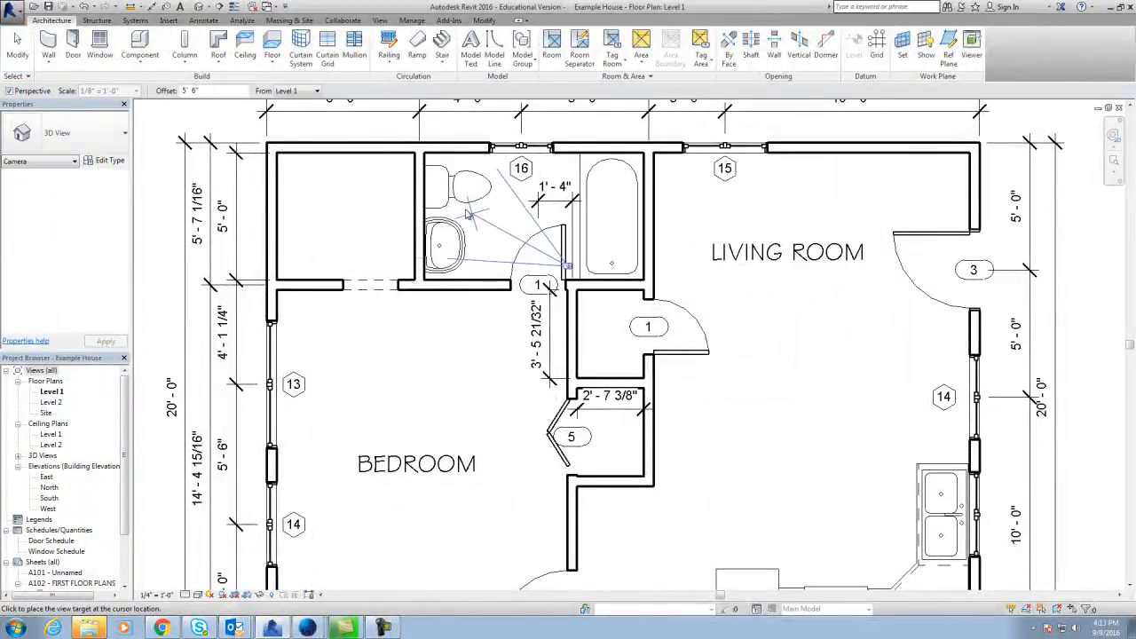
{"action": "left_click", "coordinate": [413, 193]}
{"action": "scroll", "coordinate": [544, 324], "scroll_direction": "down", "scroll_amount": 5}
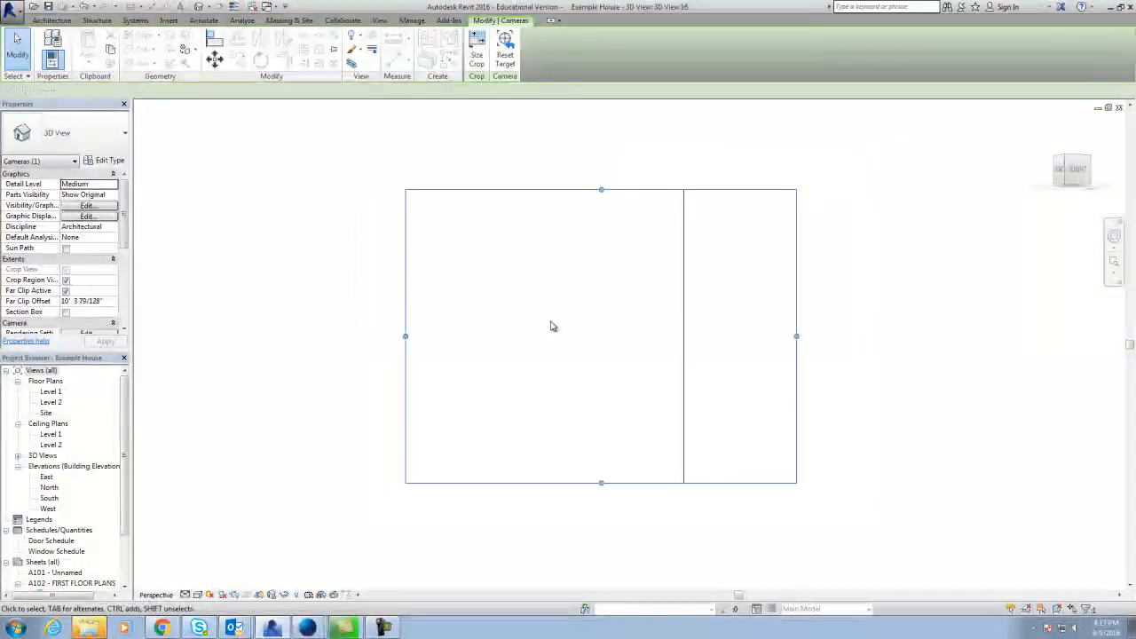
{"action": "left_click_drag", "start_coordinate": [574, 389], "coordinate": [573, 544]}
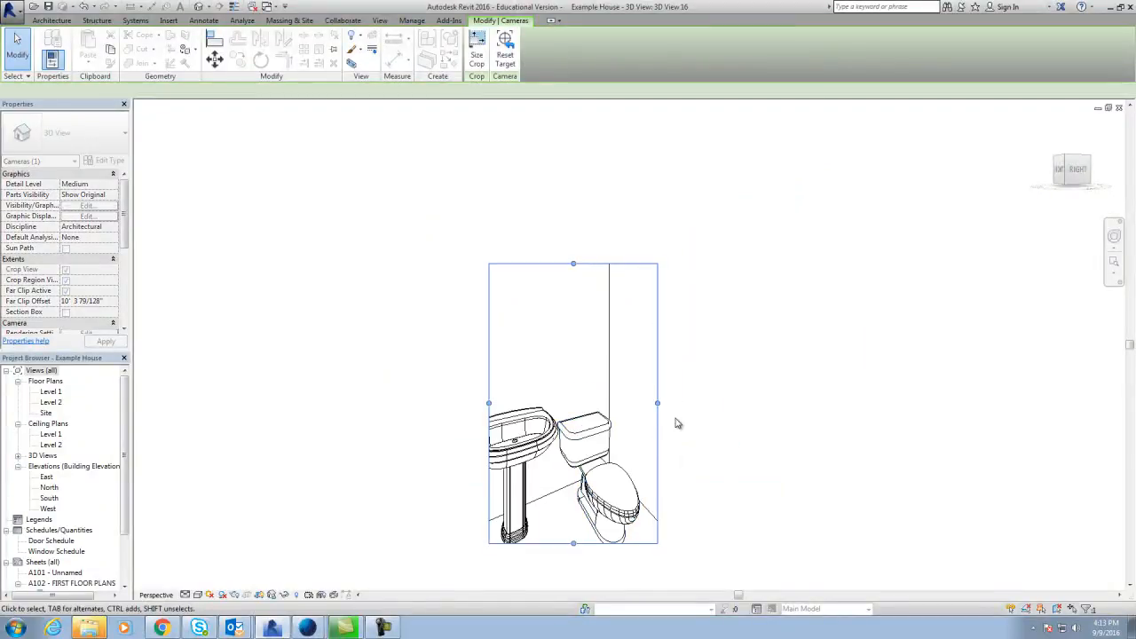
{"action": "left_click_drag", "start_coordinate": [659, 405], "coordinate": [914, 404]}
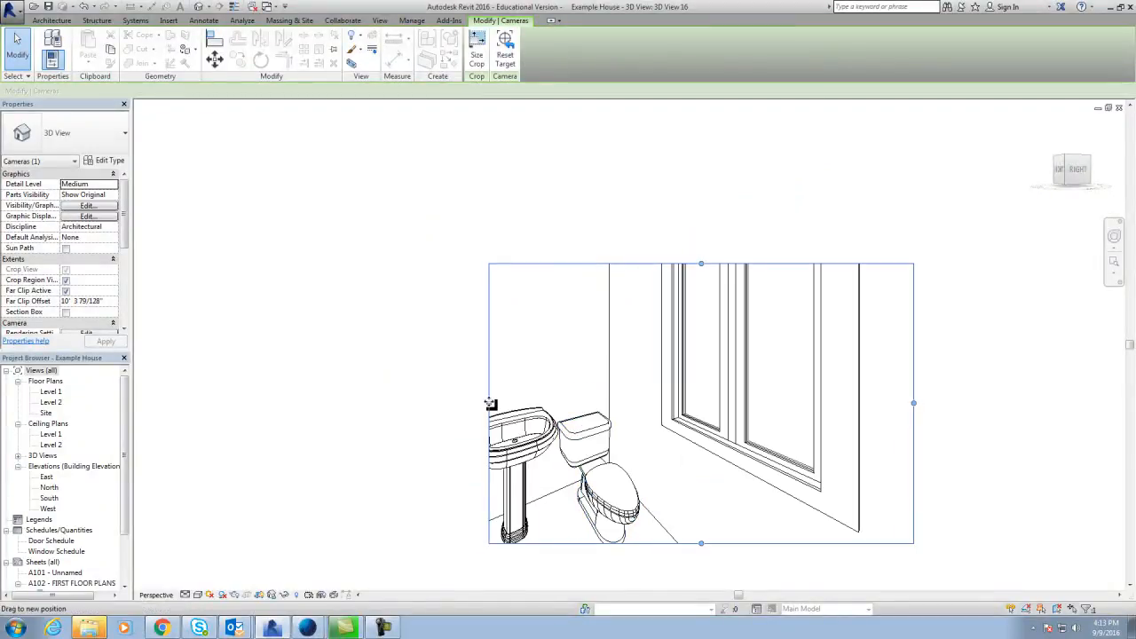
{"action": "left_click_drag", "start_coordinate": [489, 403], "coordinate": [330, 403]}
{"action": "left_click_drag", "start_coordinate": [623, 544], "coordinate": [622, 568]}
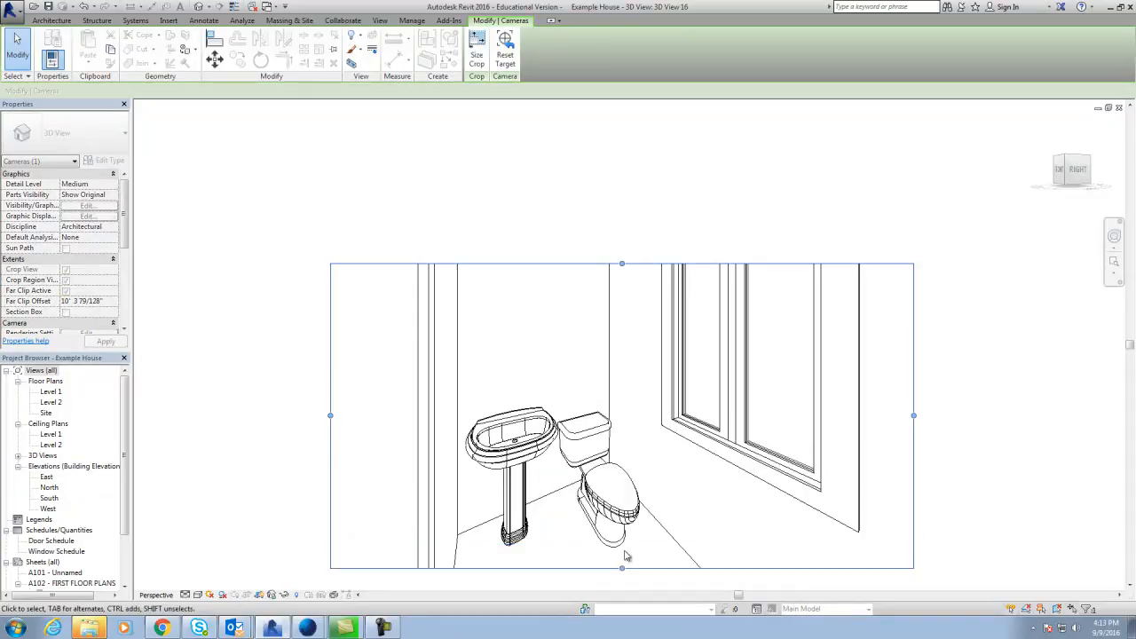
Set the bathroom camera view to the Realistic visual style and orbit it to look down on the sink and toilet.
{"action": "mouse_move", "coordinate": [1079, 167]}
{"action": "left_mouse_down"}
{"action": "mouse_move", "coordinate": [1108, 224]}
{"action": "mouse_move", "coordinate": [1070, 245]}
{"action": "left_mouse_up"}
{"action": "left_click", "coordinate": [197, 595]}
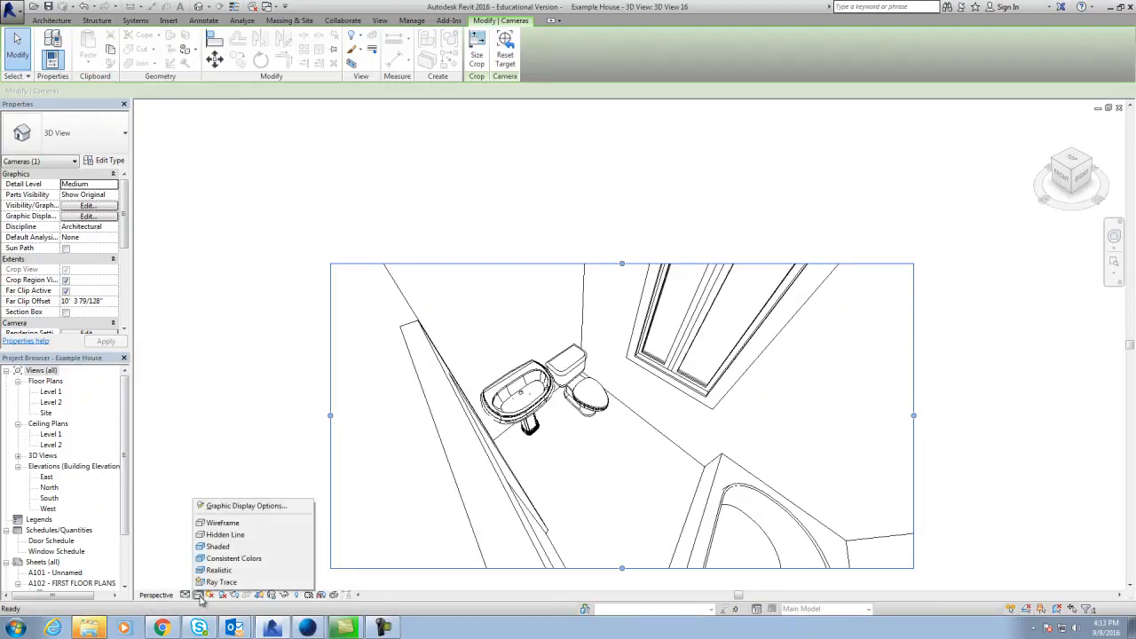
{"action": "left_click", "coordinate": [217, 571]}
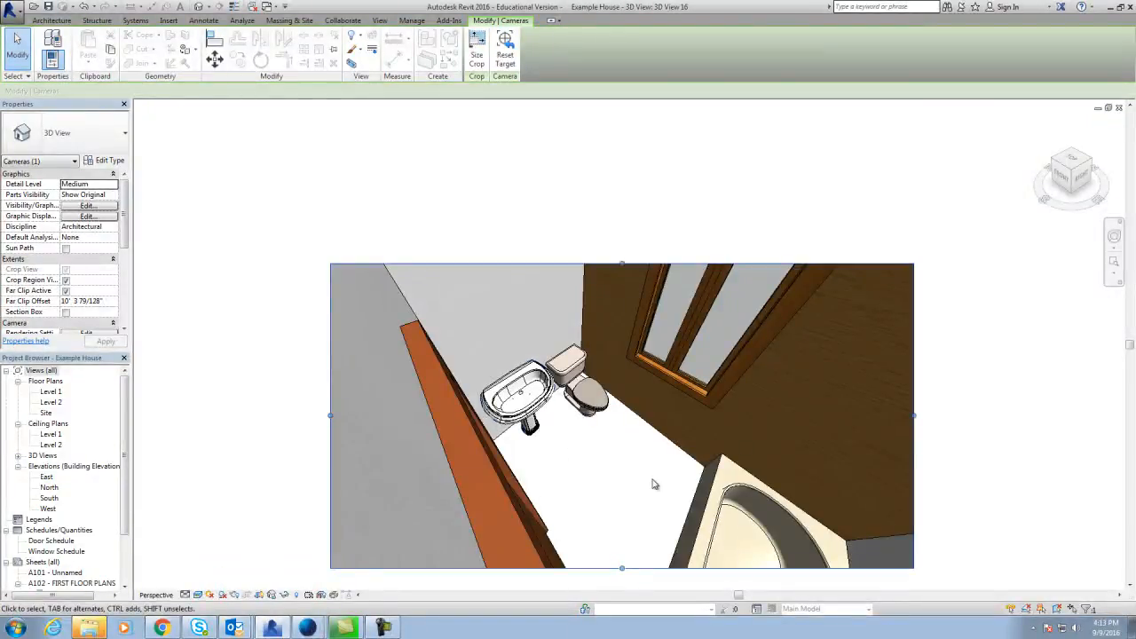
{"action": "mouse_move", "coordinate": [1064, 182]}
{"action": "left_mouse_down"}
{"action": "mouse_move", "coordinate": [1062, 151]}
{"action": "mouse_move", "coordinate": [1013, 124]}
{"action": "mouse_move", "coordinate": [950, 118]}
{"action": "left_mouse_up"}
Return to the Level 1 floor plan and load the Dryer family from the Specialty Equipment > Domestic library folder.
{"action": "double_click", "coordinate": [51, 391]}
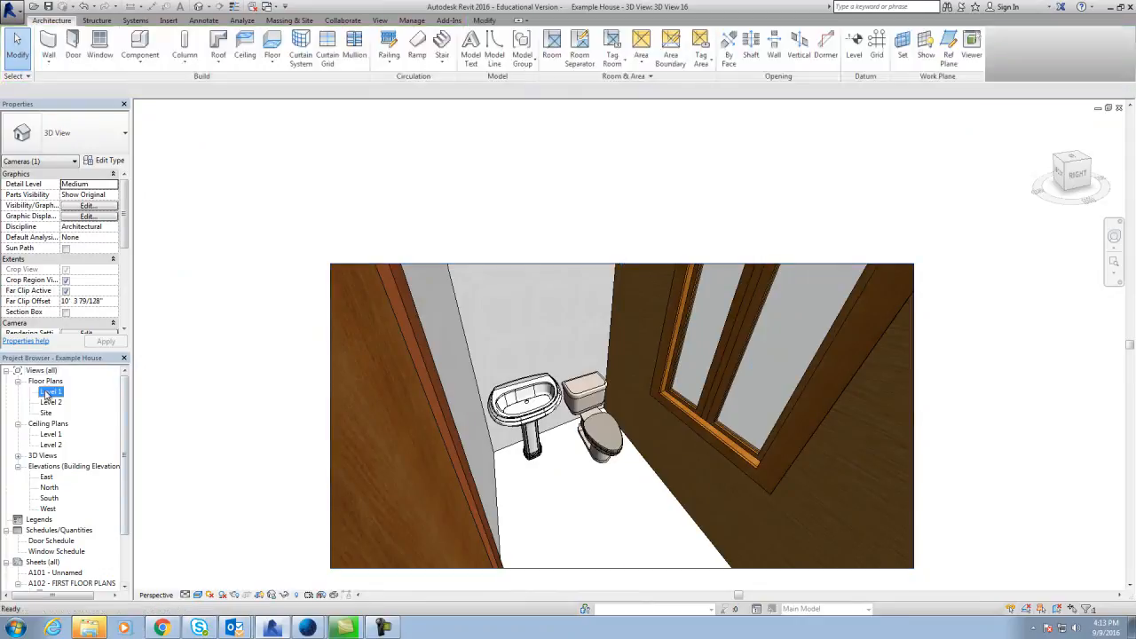
{"action": "left_click", "coordinate": [744, 426]}
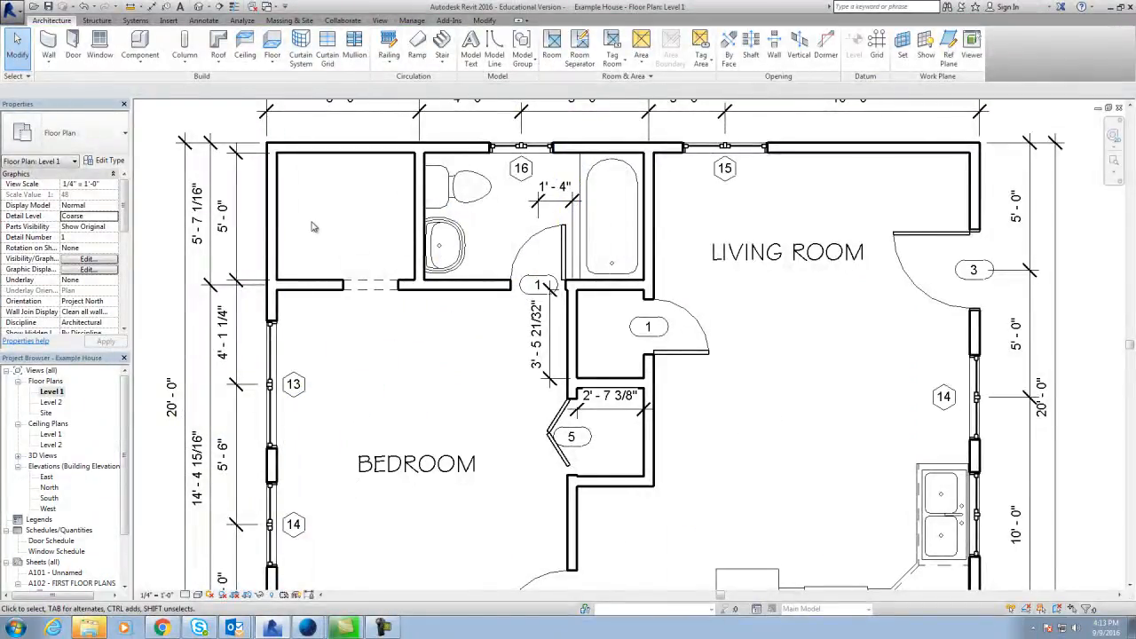
{"action": "left_click", "coordinate": [155, 64]}
{"action": "left_click", "coordinate": [159, 108]}
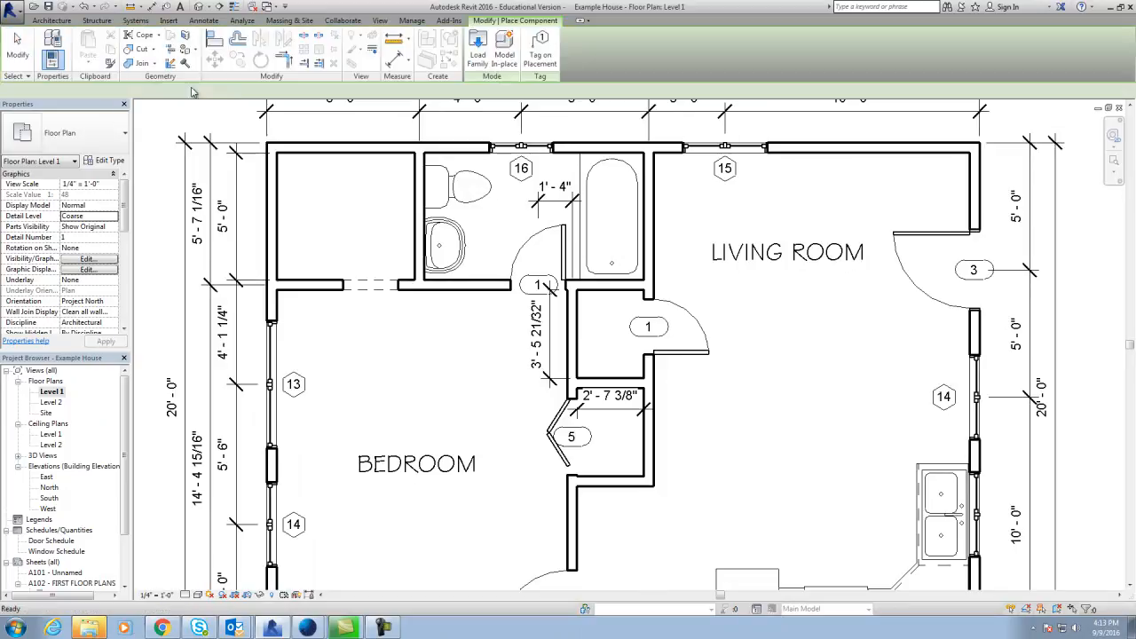
{"action": "left_click", "coordinate": [478, 54]}
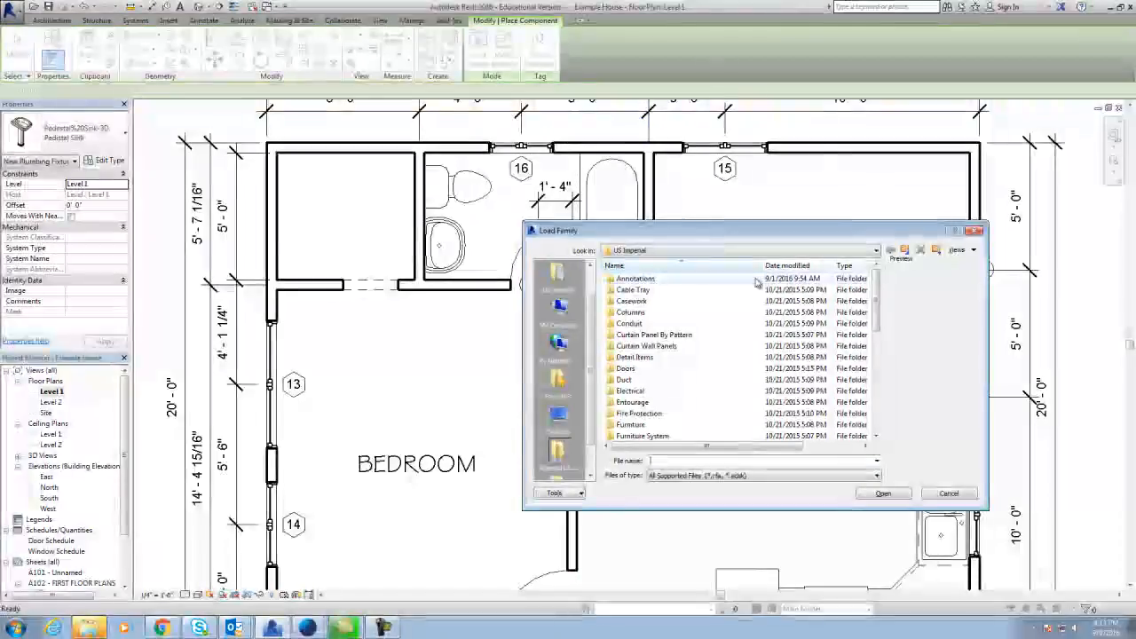
{"action": "left_click_drag", "start_coordinate": [877, 298], "coordinate": [884, 352]}
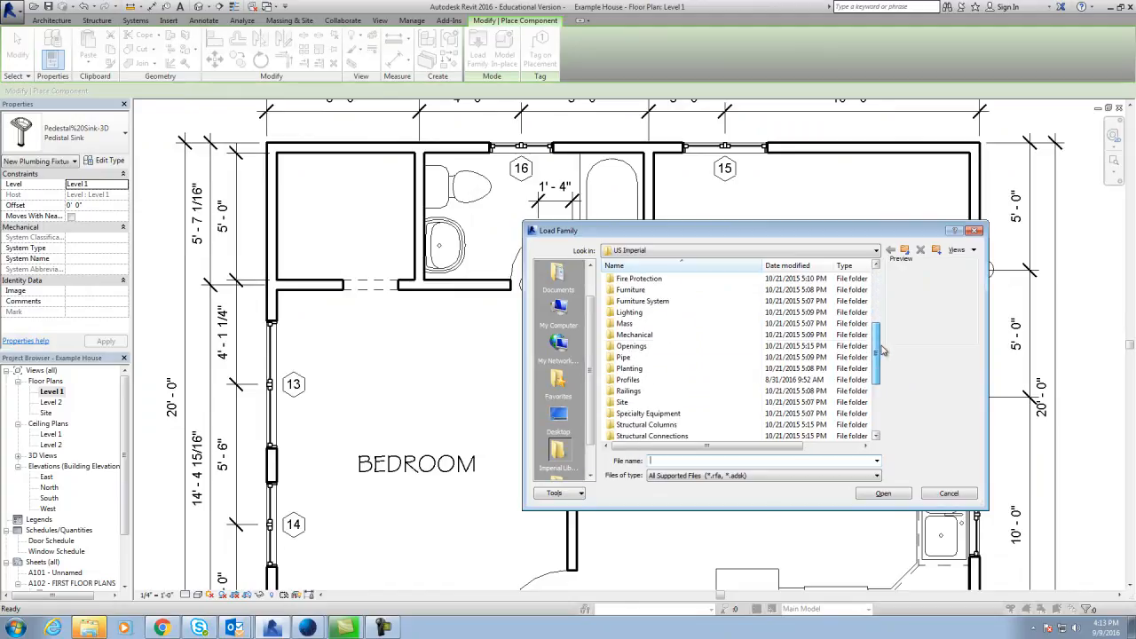
{"action": "double_click", "coordinate": [684, 414]}
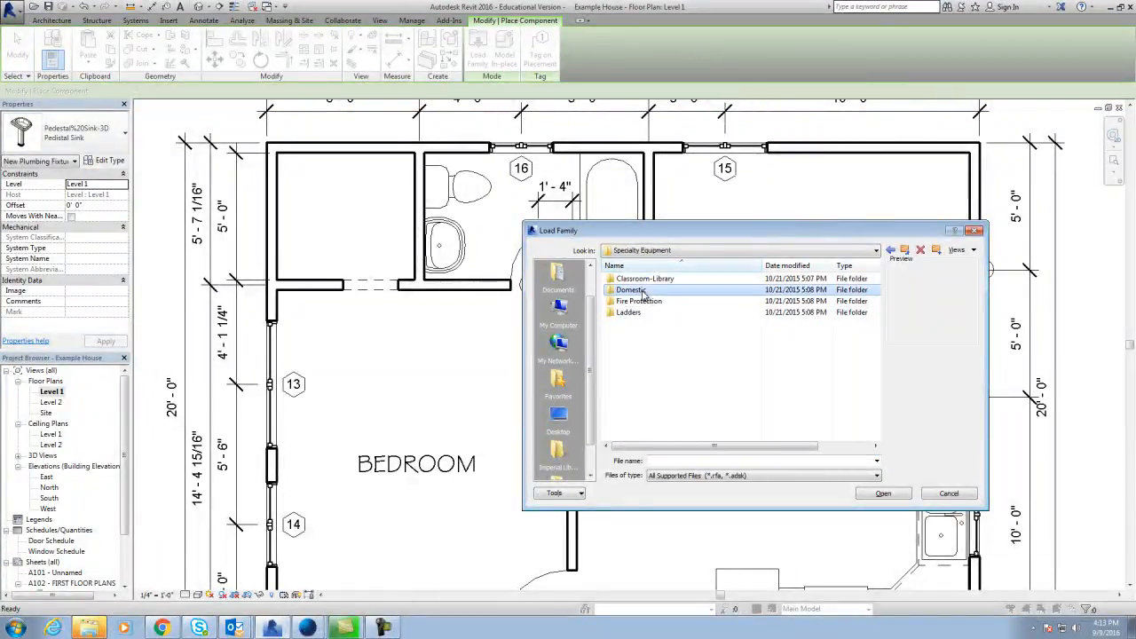
{"action": "double_click", "coordinate": [643, 293]}
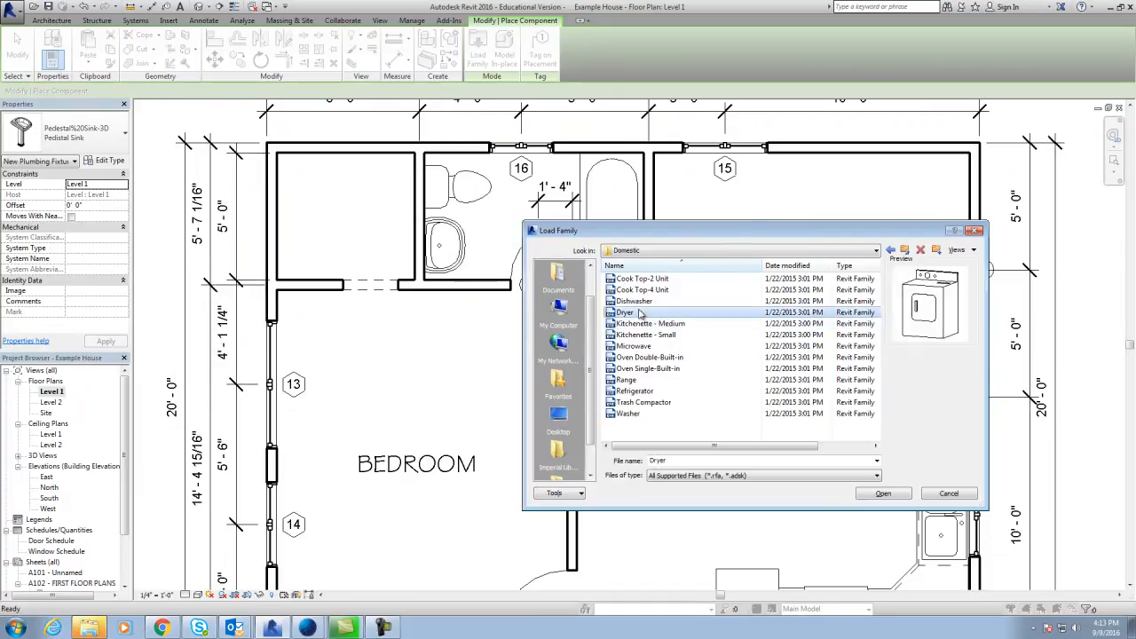
{"action": "double_click", "coordinate": [639, 314]}
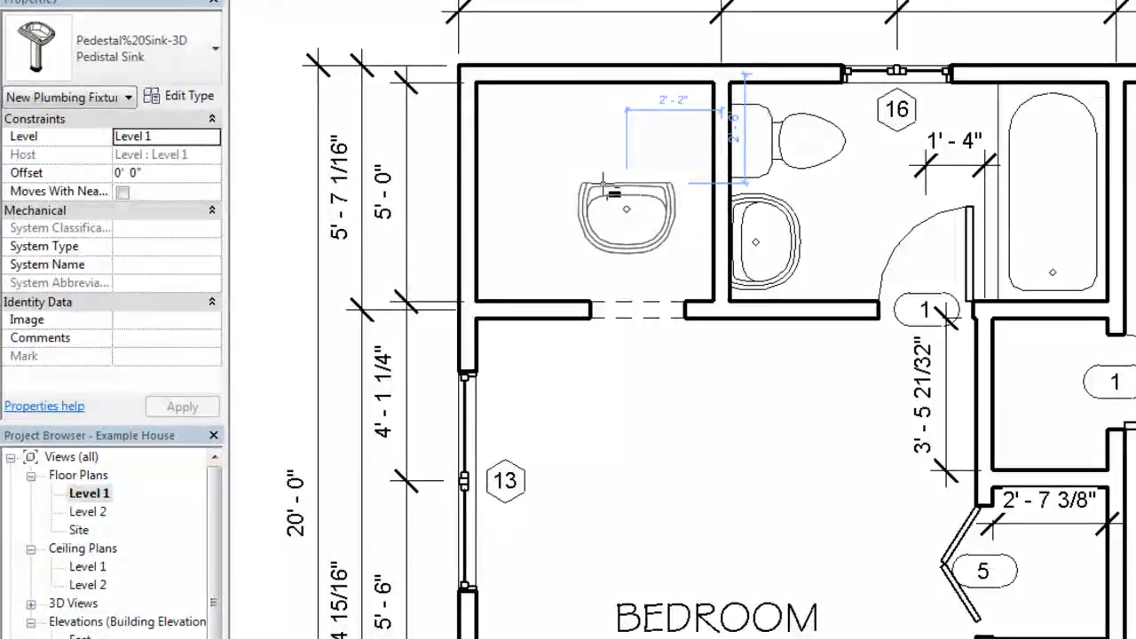
Place a 25" x 25" x 35" Washer in the southwest corner of the small room west of the bathroom.
{"action": "left_click", "coordinate": [205, 53]}
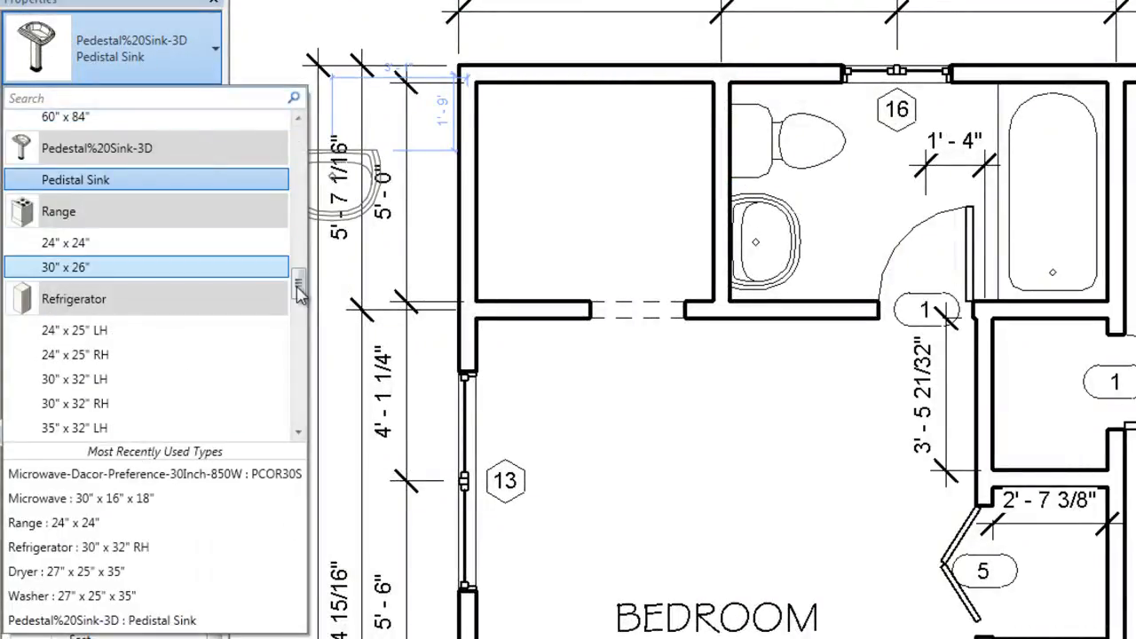
{"action": "left_click_drag", "start_coordinate": [300, 290], "coordinate": [300, 383]}
{"action": "left_click_drag", "start_coordinate": [299, 397], "coordinate": [300, 422]}
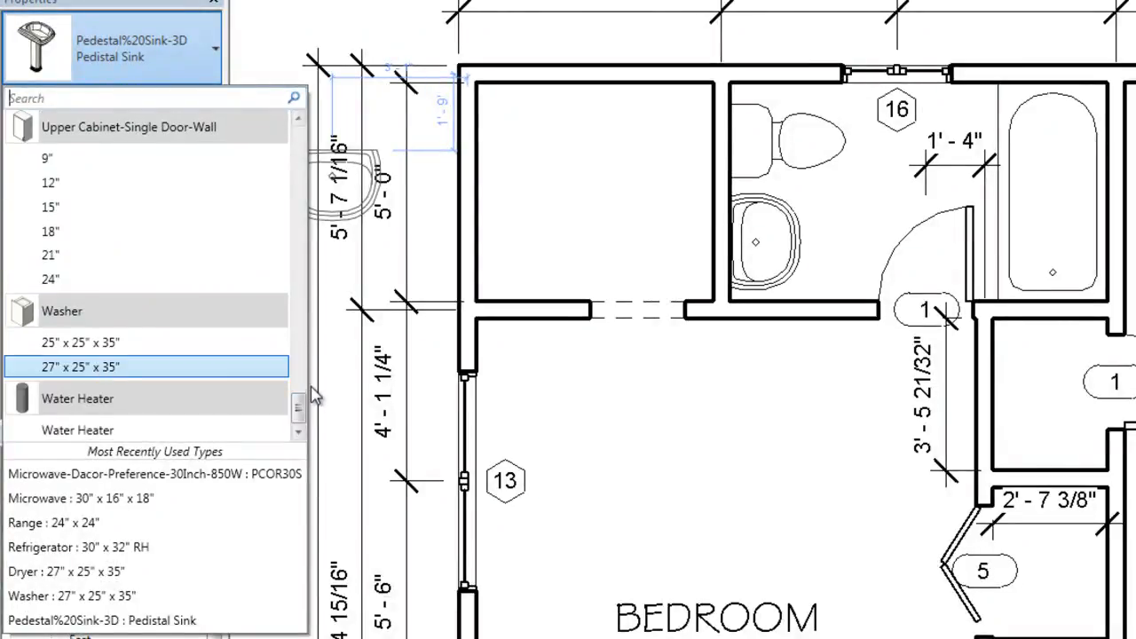
{"action": "left_click_drag", "start_coordinate": [299, 410], "coordinate": [327, 383]}
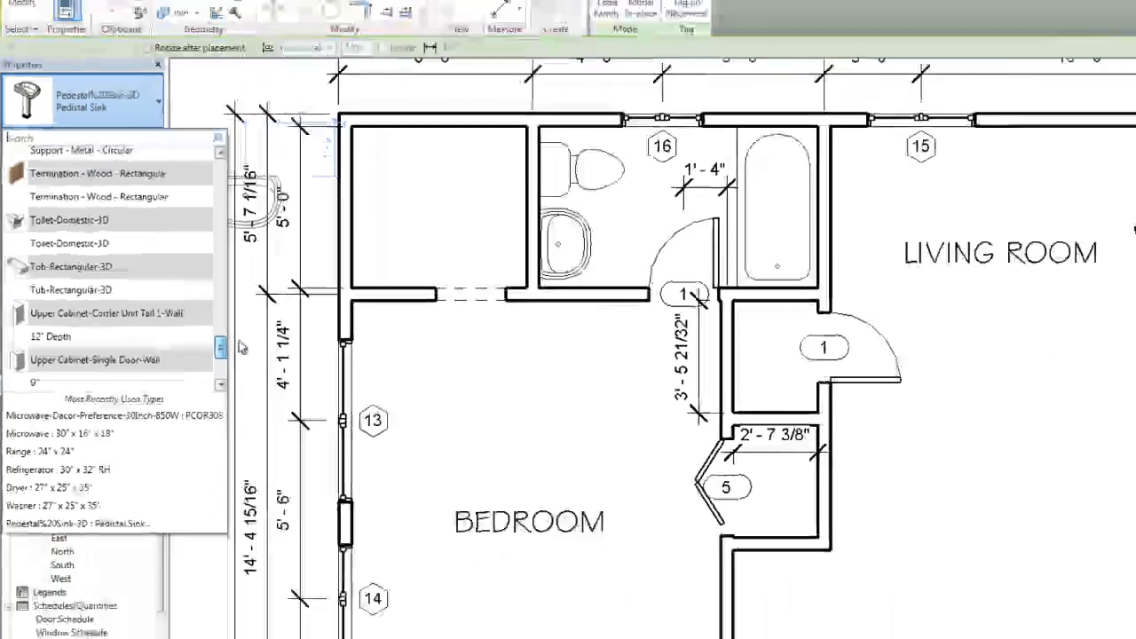
{"action": "left_click_drag", "start_coordinate": [241, 348], "coordinate": [180, 347]}
{"action": "mouse_move", "coordinate": [51, 322]}
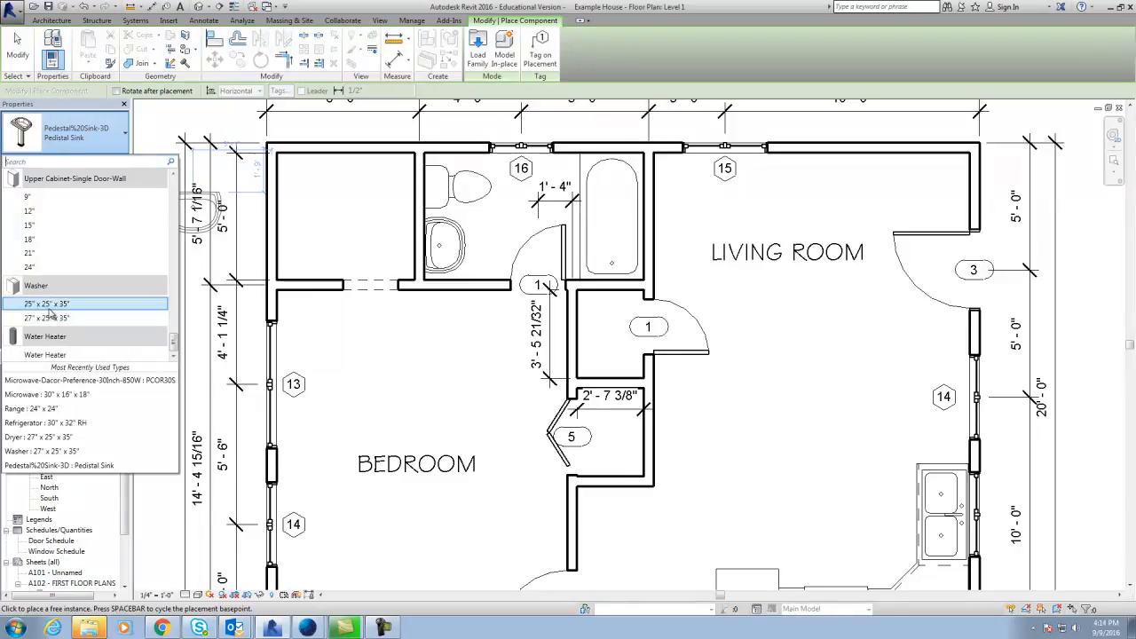
{"action": "left_click", "coordinate": [46, 303]}
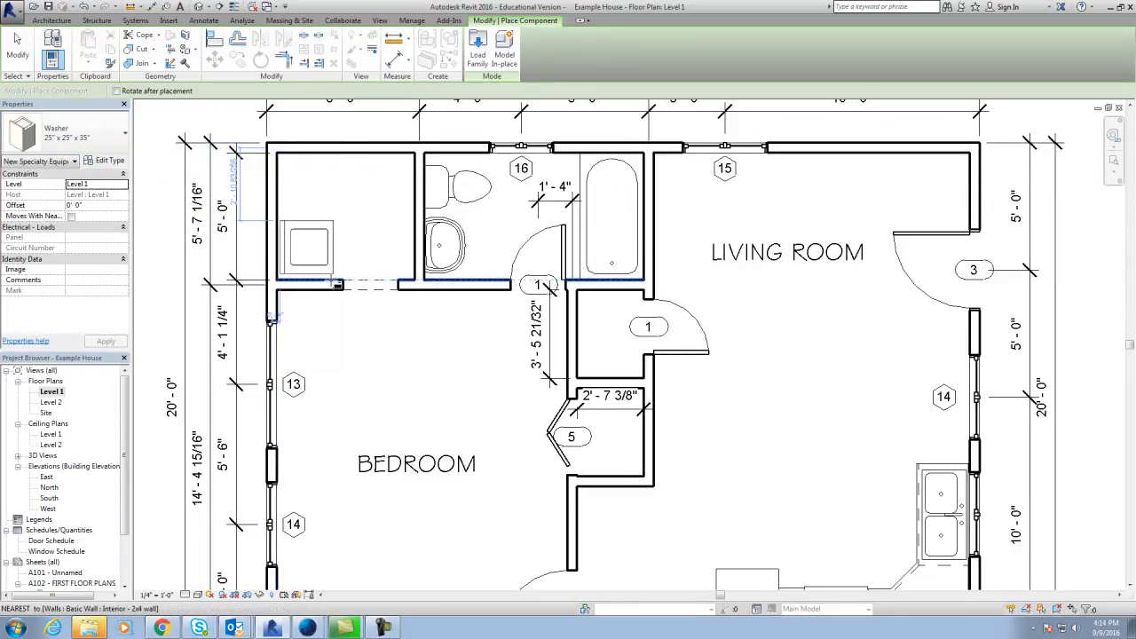
{"action": "left_click", "coordinate": [336, 285]}
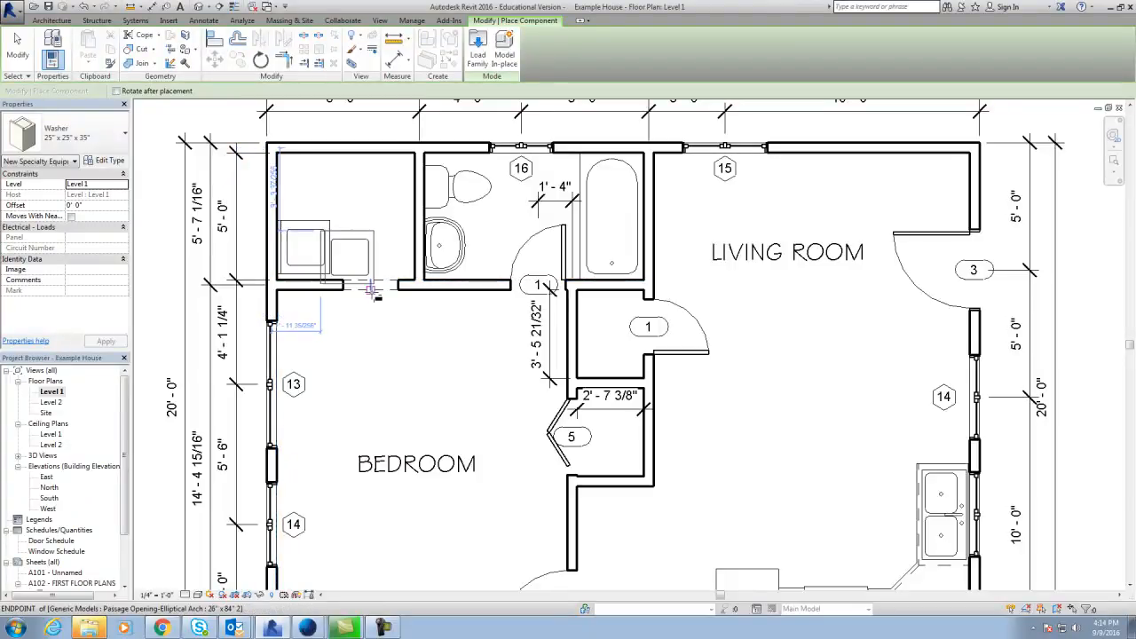
{"action": "key", "text": "Escape"}
{"action": "key", "text": "Escape"}
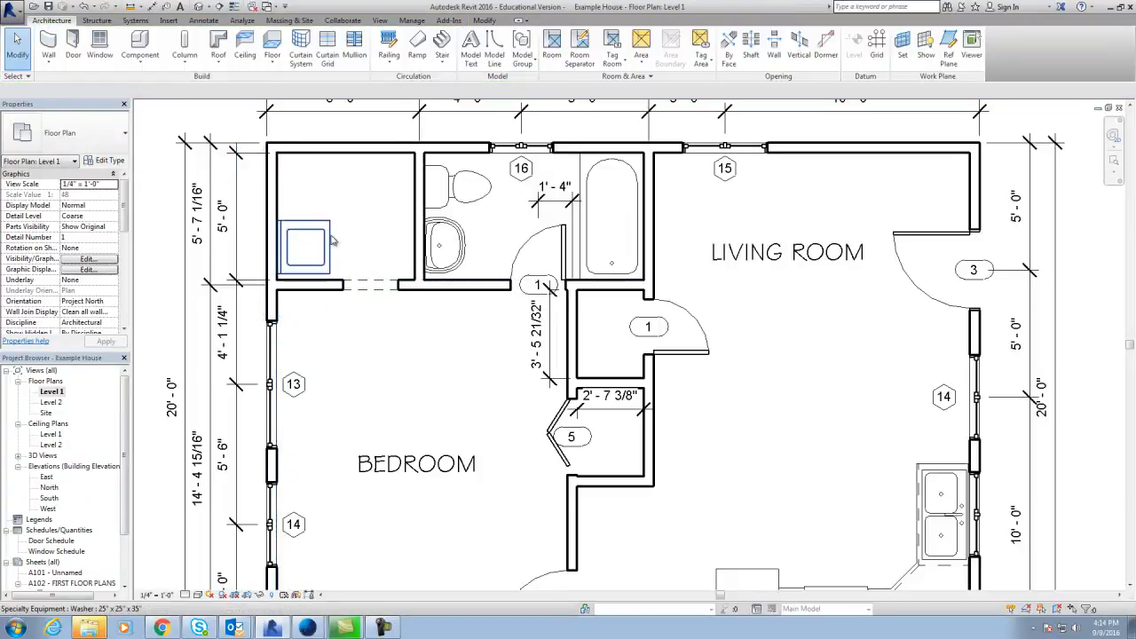
Start placing another component and load the Dryer family again from Specialty Equipment > Domestic.
{"action": "left_click", "coordinate": [131, 64]}
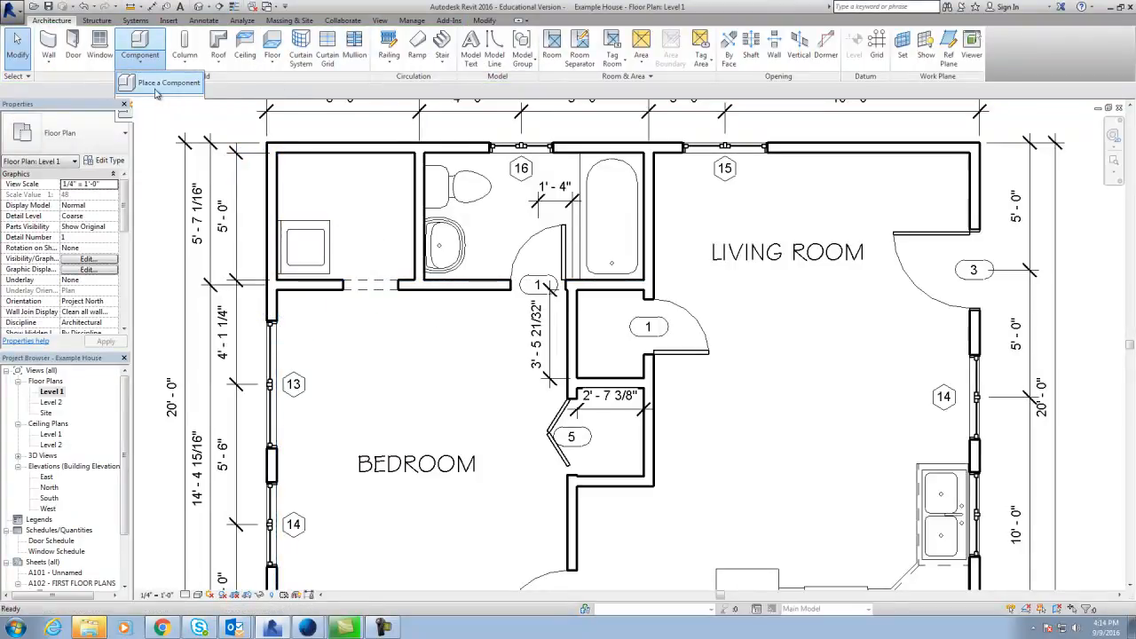
{"action": "left_click", "coordinate": [164, 85]}
{"action": "left_click", "coordinate": [477, 46]}
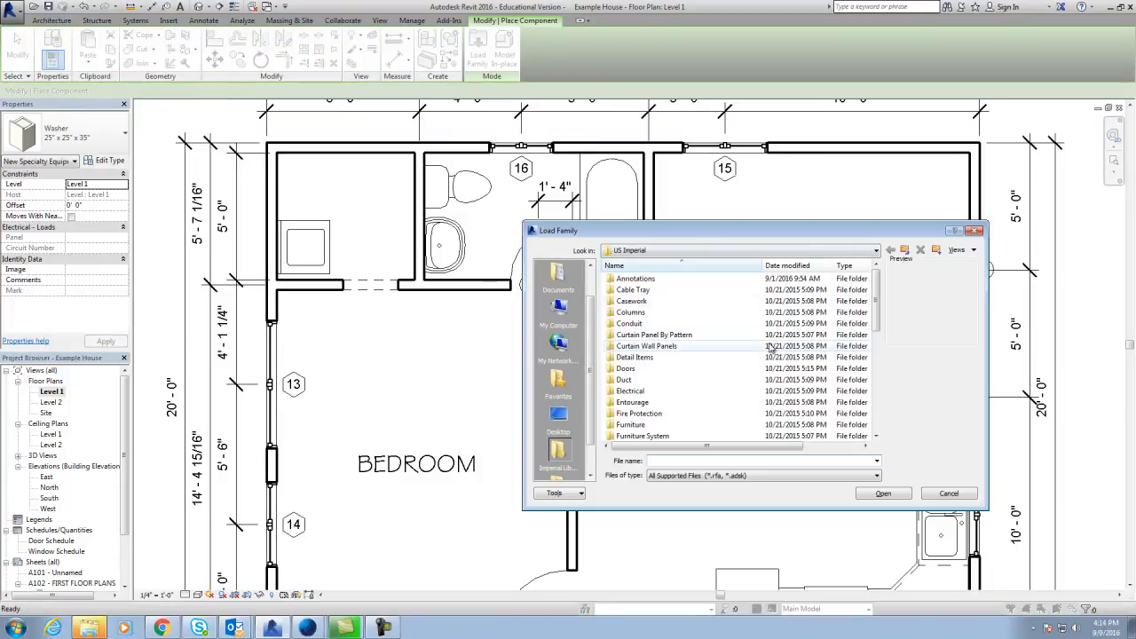
{"action": "left_click_drag", "start_coordinate": [877, 304], "coordinate": [868, 361]}
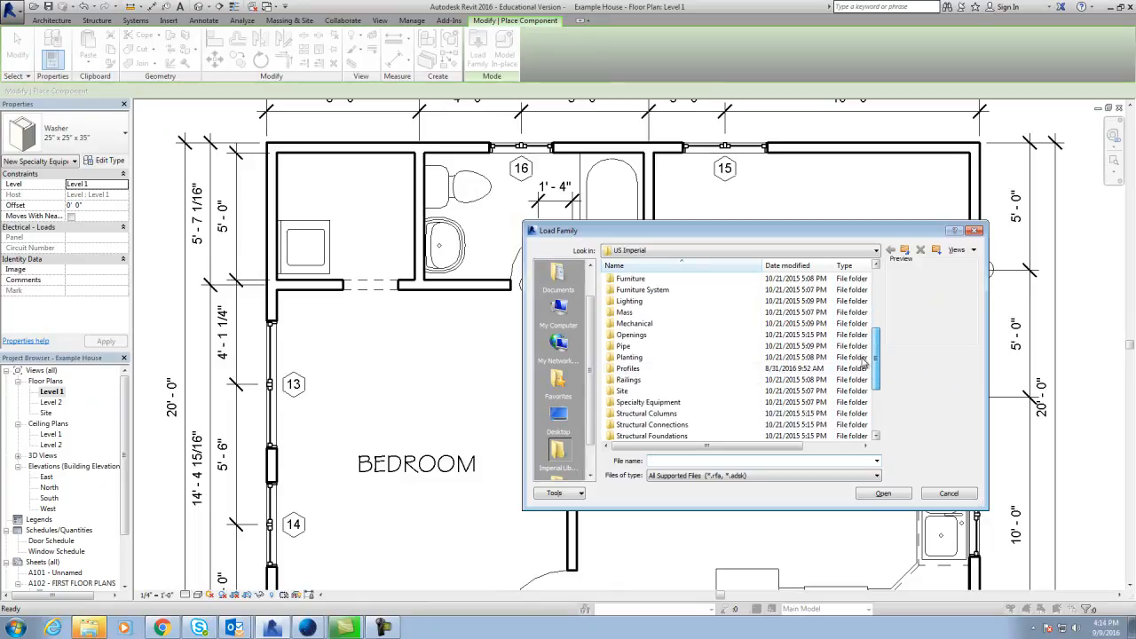
{"action": "double_click", "coordinate": [648, 405]}
{"action": "double_click", "coordinate": [631, 290]}
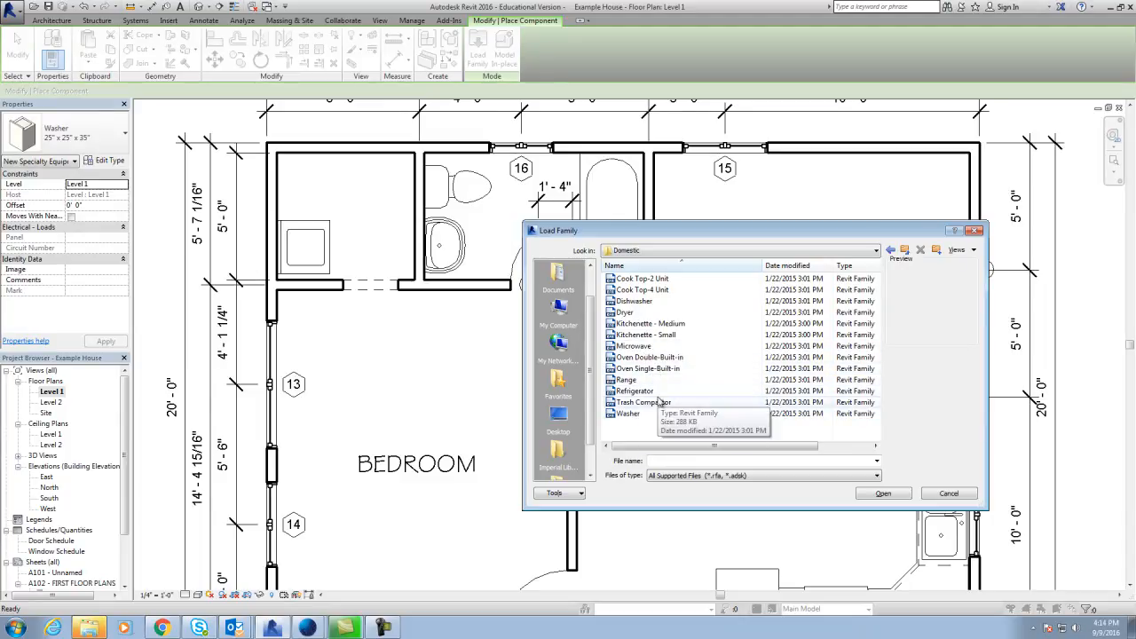
{"action": "left_click", "coordinate": [636, 313]}
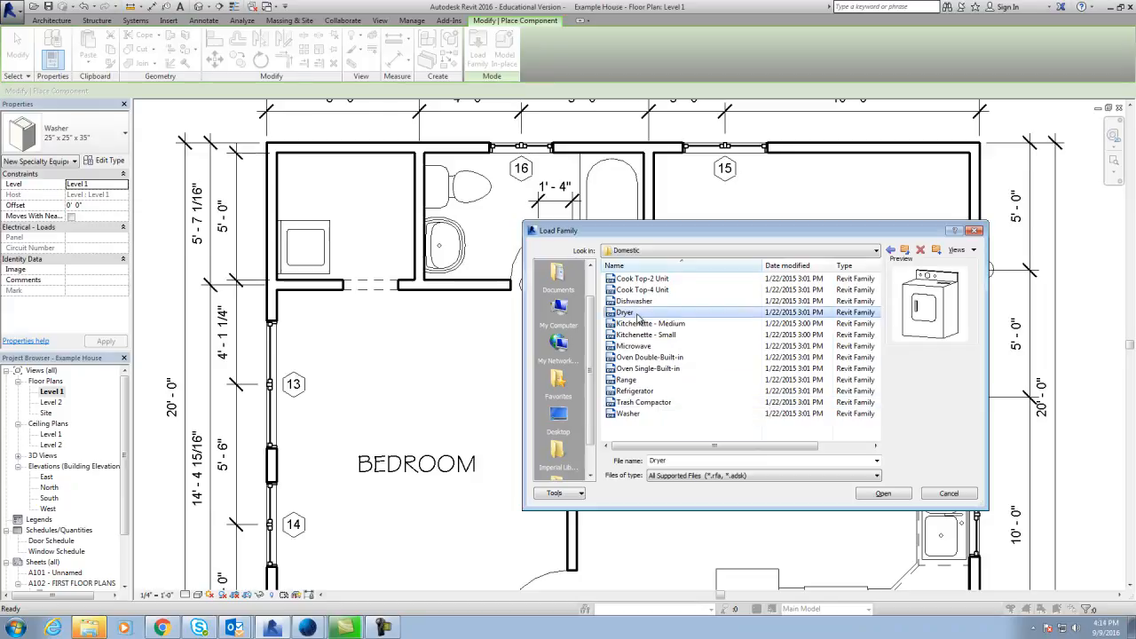
{"action": "left_click", "coordinate": [870, 494]}
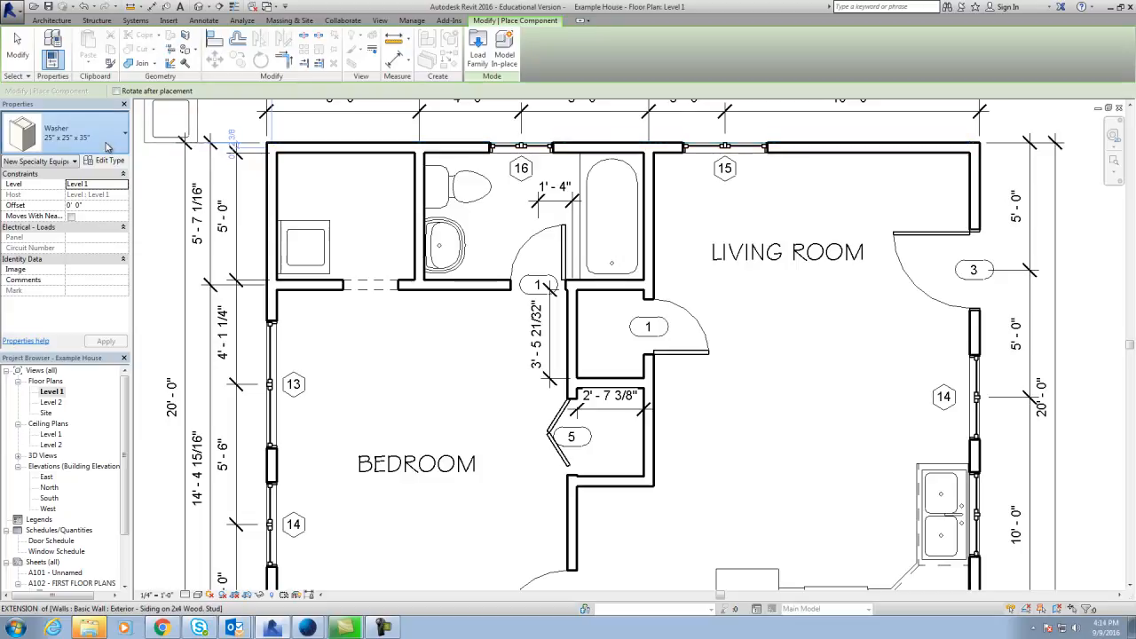
Place a 27" x 25" x 35" Dryer directly north of the washer against the small room's west wall.
{"action": "left_click", "coordinate": [71, 133]}
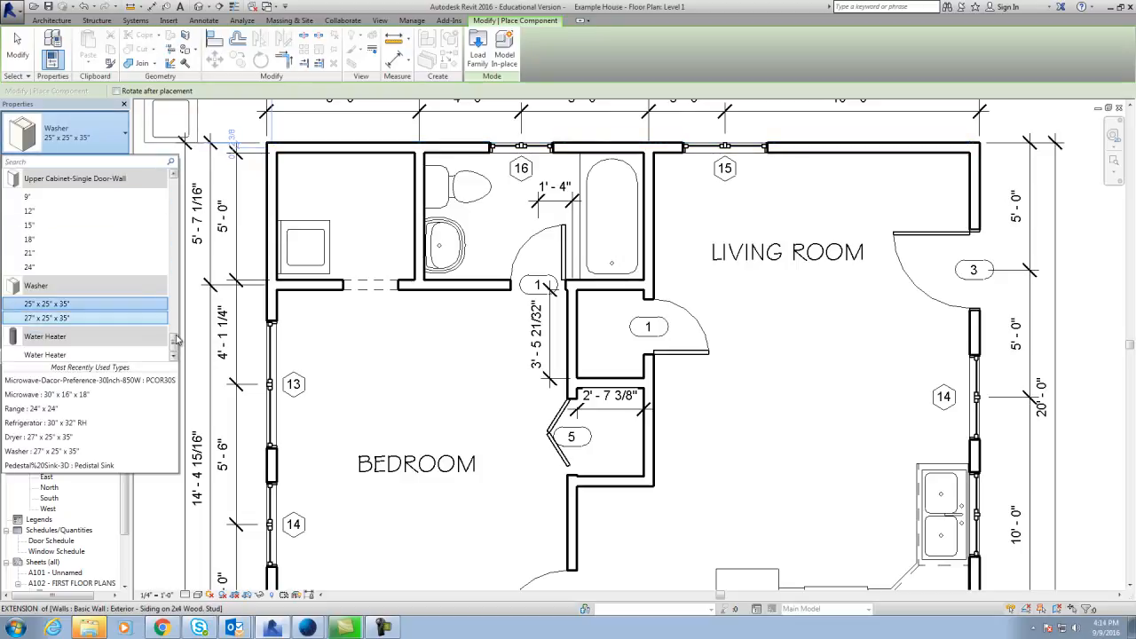
{"action": "left_click_drag", "start_coordinate": [176, 342], "coordinate": [176, 229]}
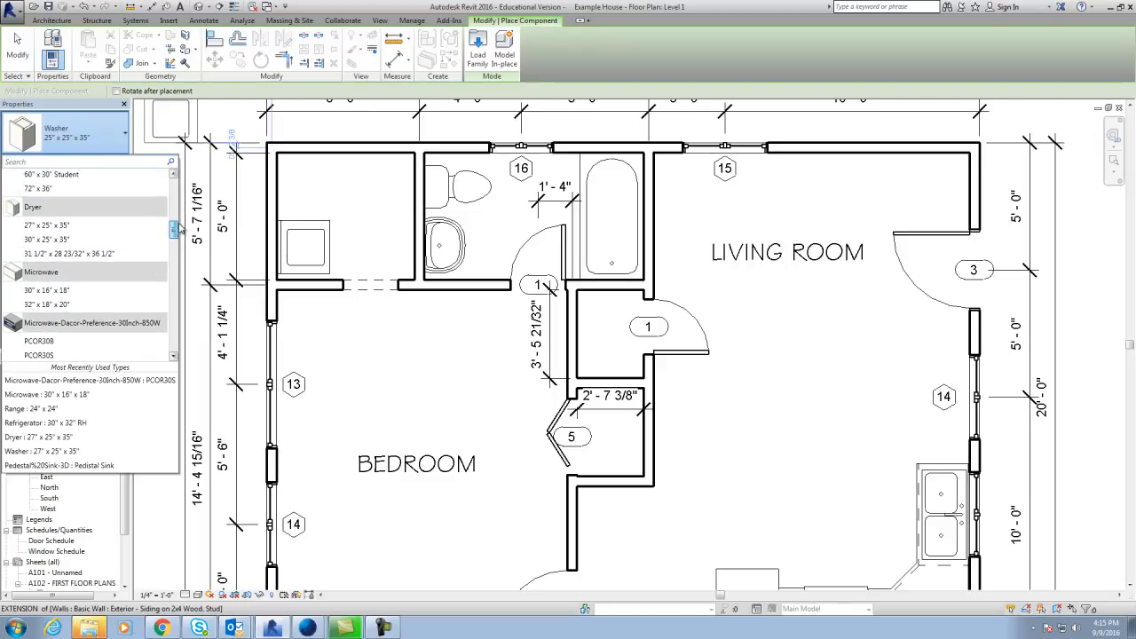
{"action": "left_click", "coordinate": [67, 228]}
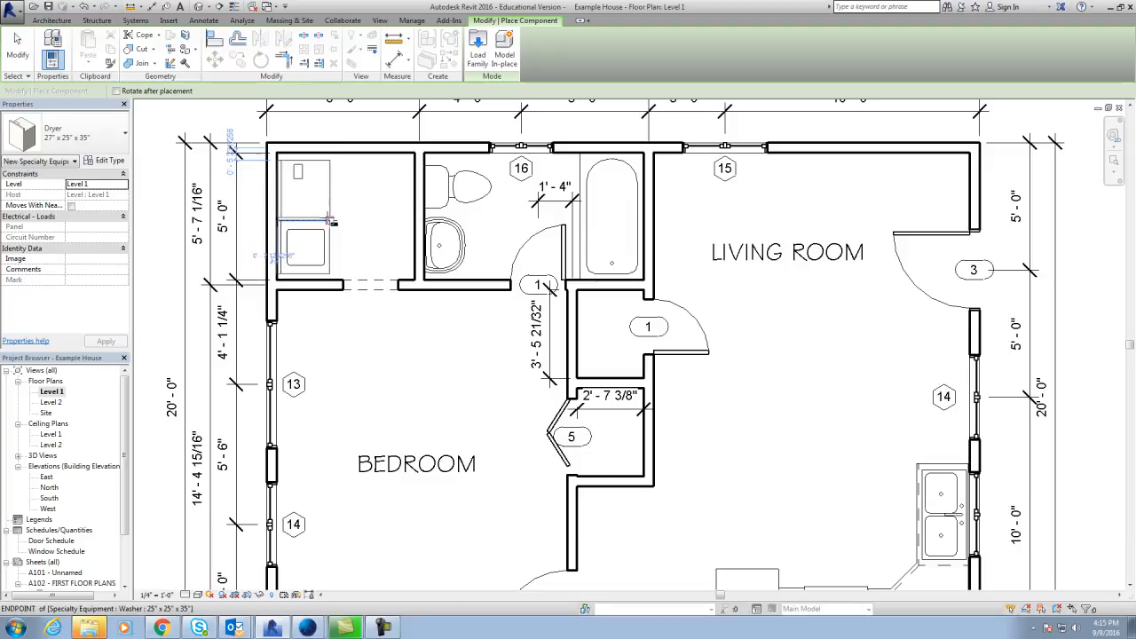
{"action": "left_click", "coordinate": [331, 221]}
{"action": "key", "text": "Escape"}
{"action": "key", "text": "Escape"}
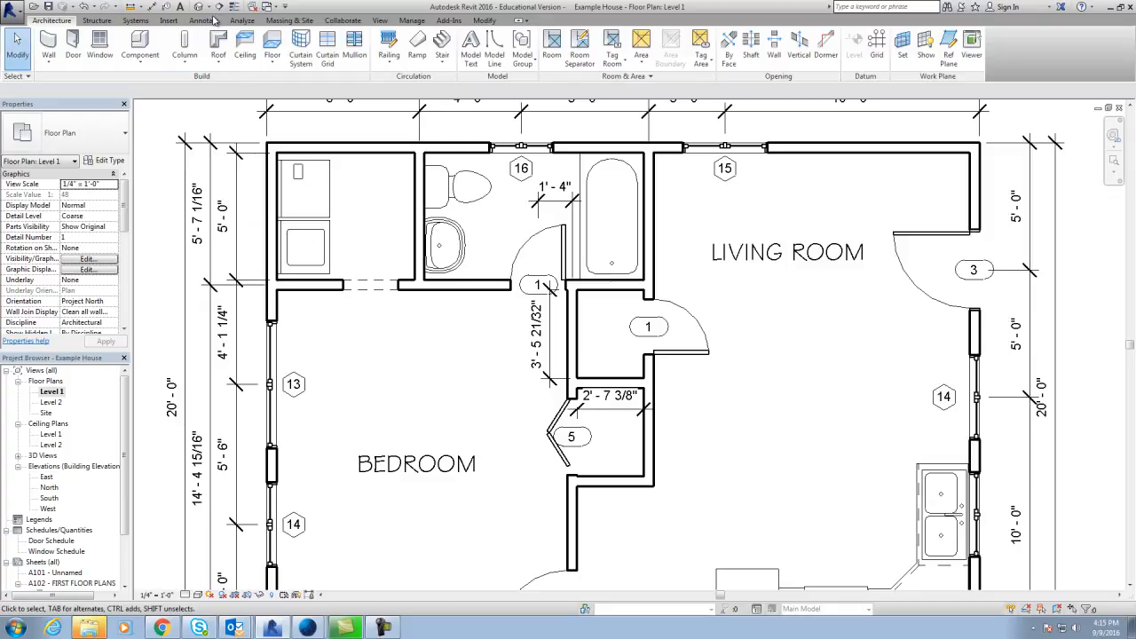
Check the depth of the laundry appliances and the width of the small room's passage opening with aligned dimensions.
{"action": "left_click", "coordinate": [203, 20]}
{"action": "left_click", "coordinate": [49, 46]}
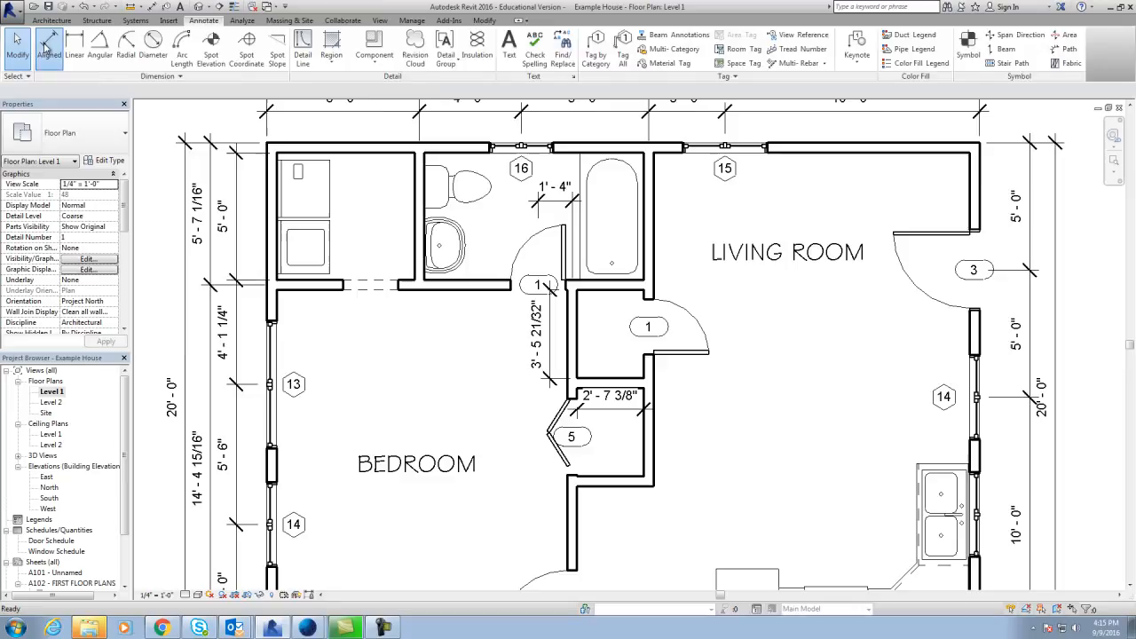
{"action": "left_click", "coordinate": [279, 213]}
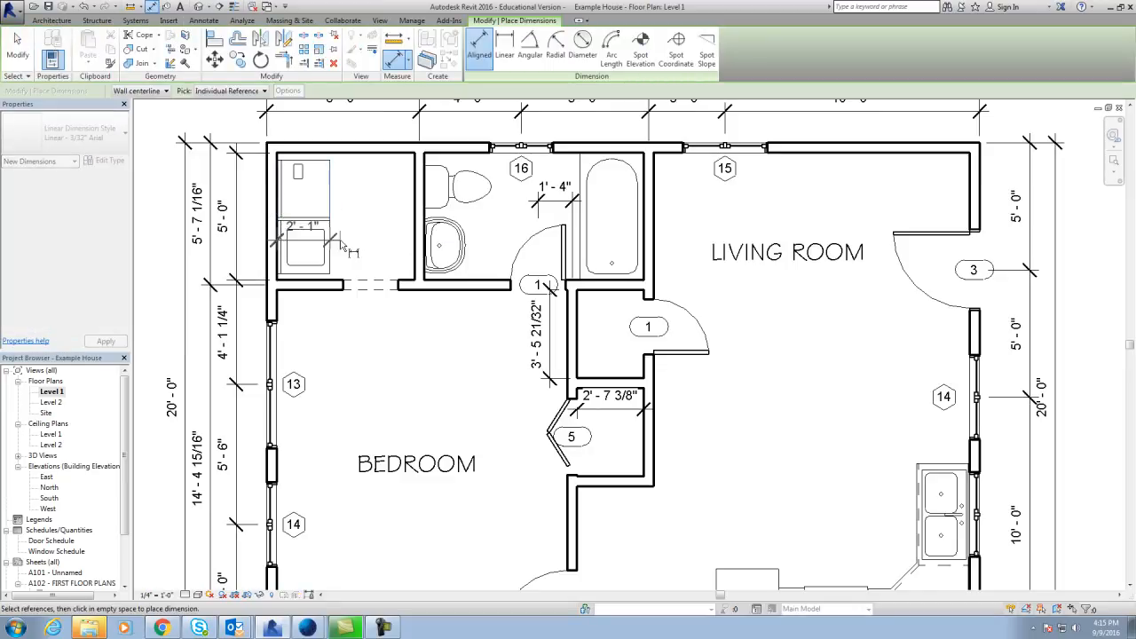
{"action": "key", "text": "Escape"}
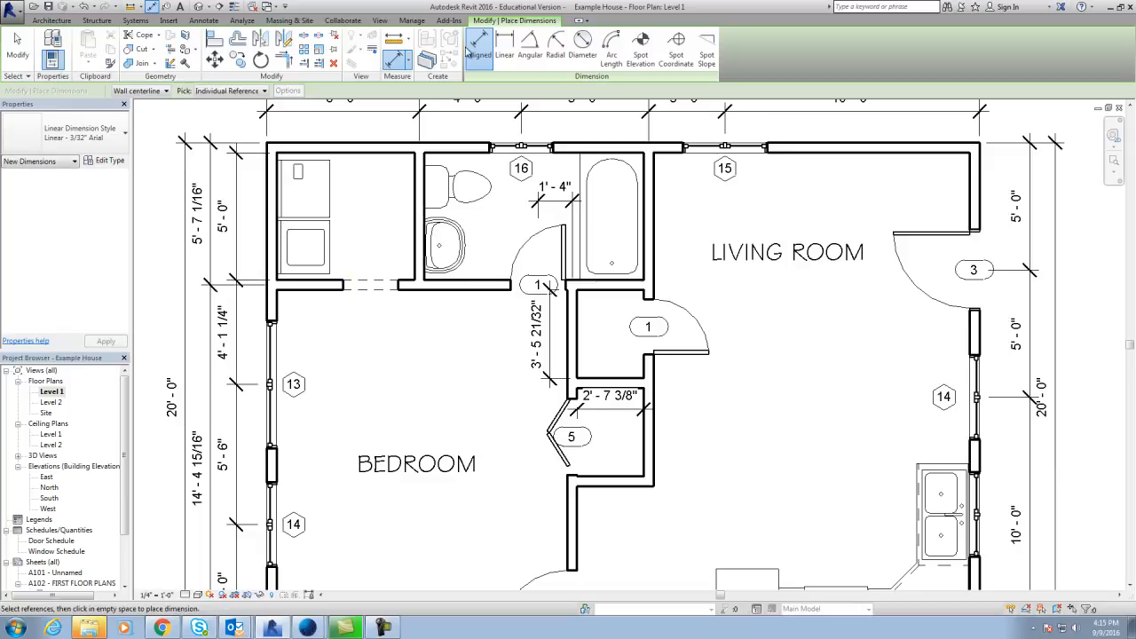
{"action": "left_click", "coordinate": [345, 288]}
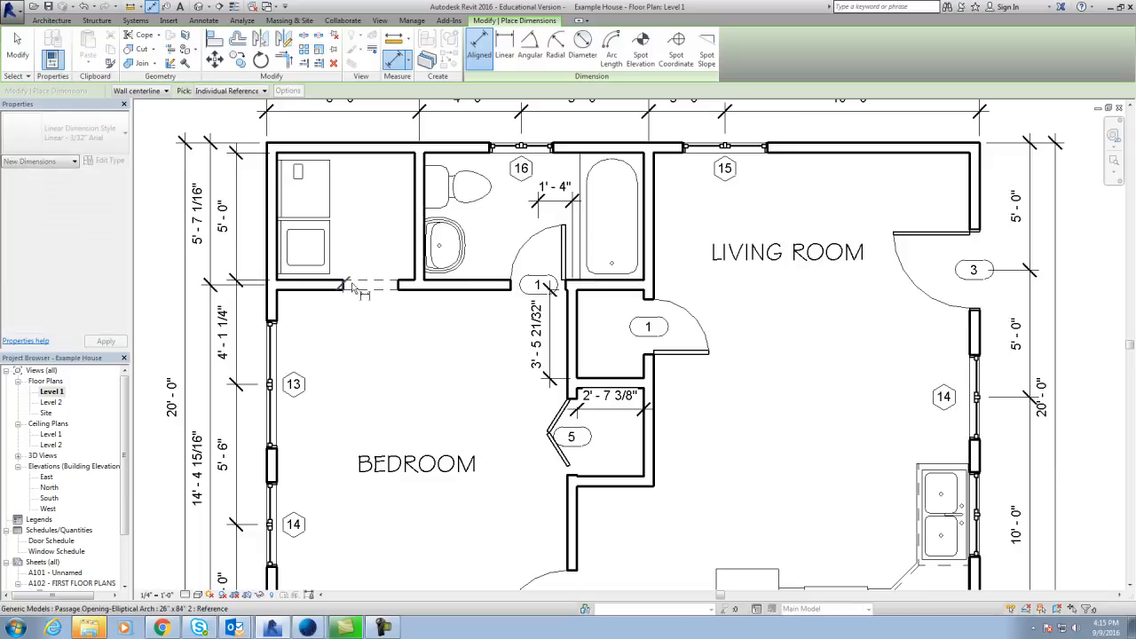
{"action": "left_click", "coordinate": [399, 288]}
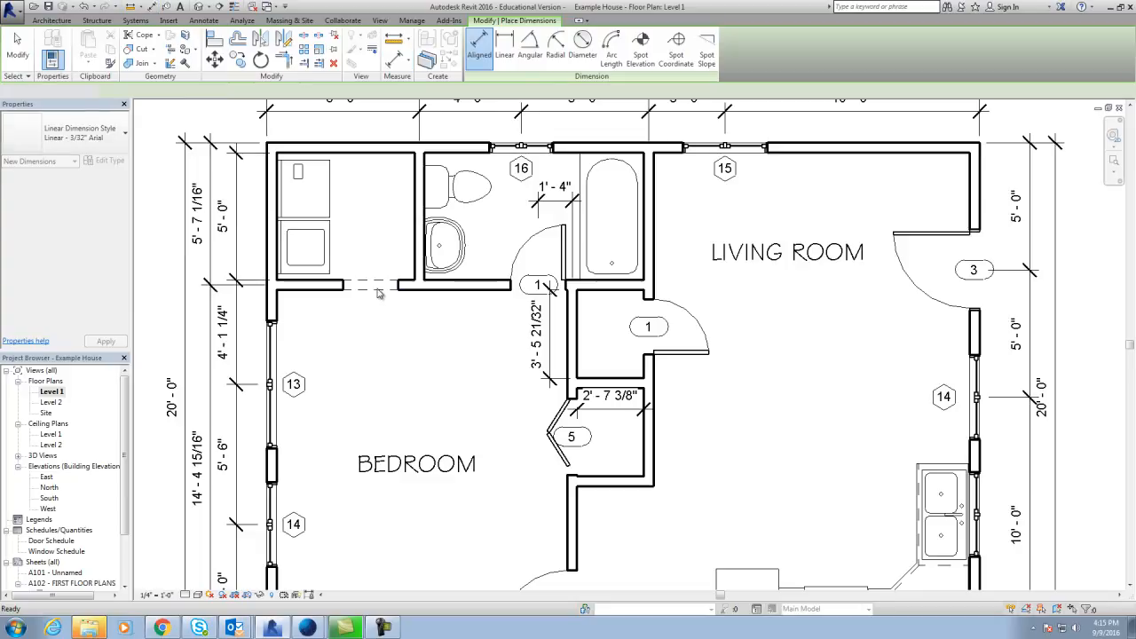
{"action": "key", "text": "Escape"}
{"action": "key", "text": "Escape"}
Set the width of the small room's elliptical-arch passage opening to 2' 6" in its type properties.
{"action": "left_click", "coordinate": [377, 292]}
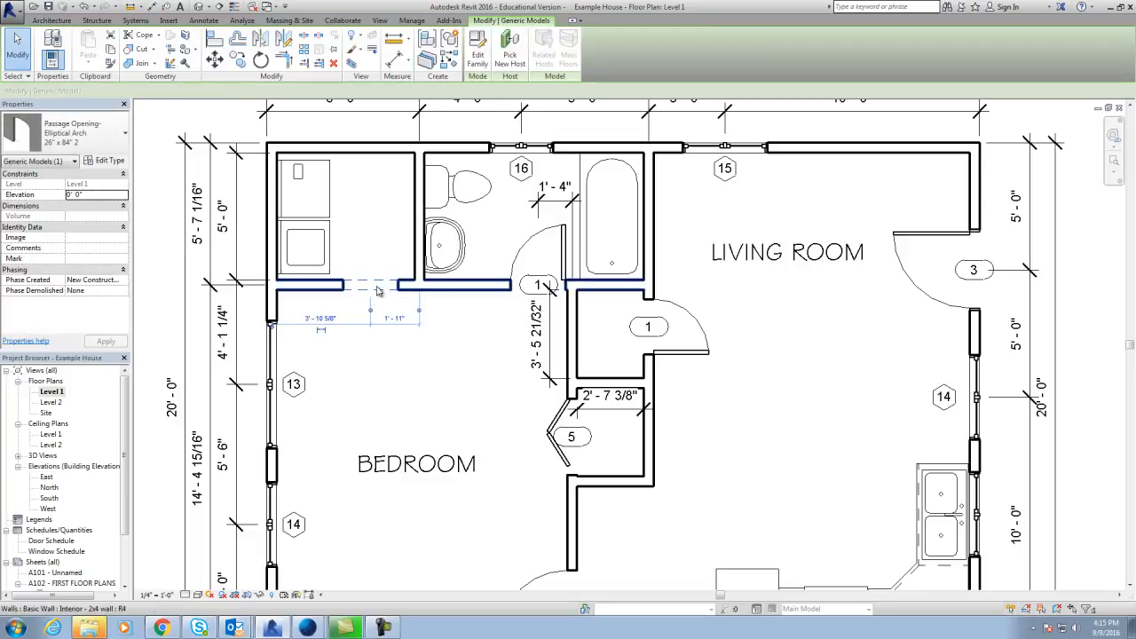
{"action": "left_click", "coordinate": [105, 161]}
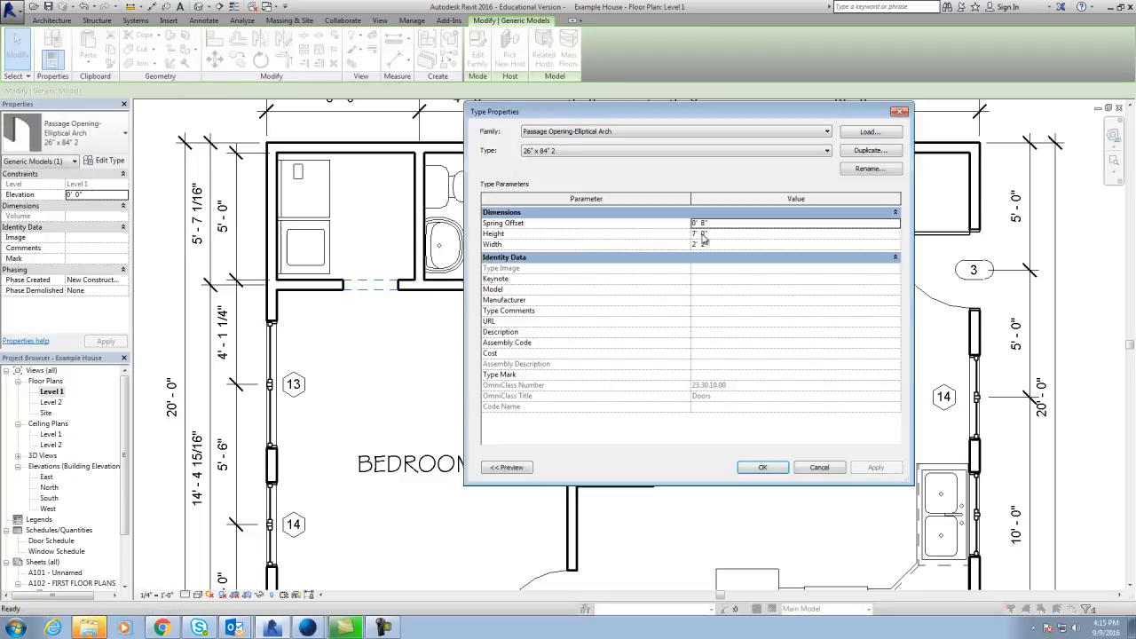
{"action": "left_click", "coordinate": [706, 245]}
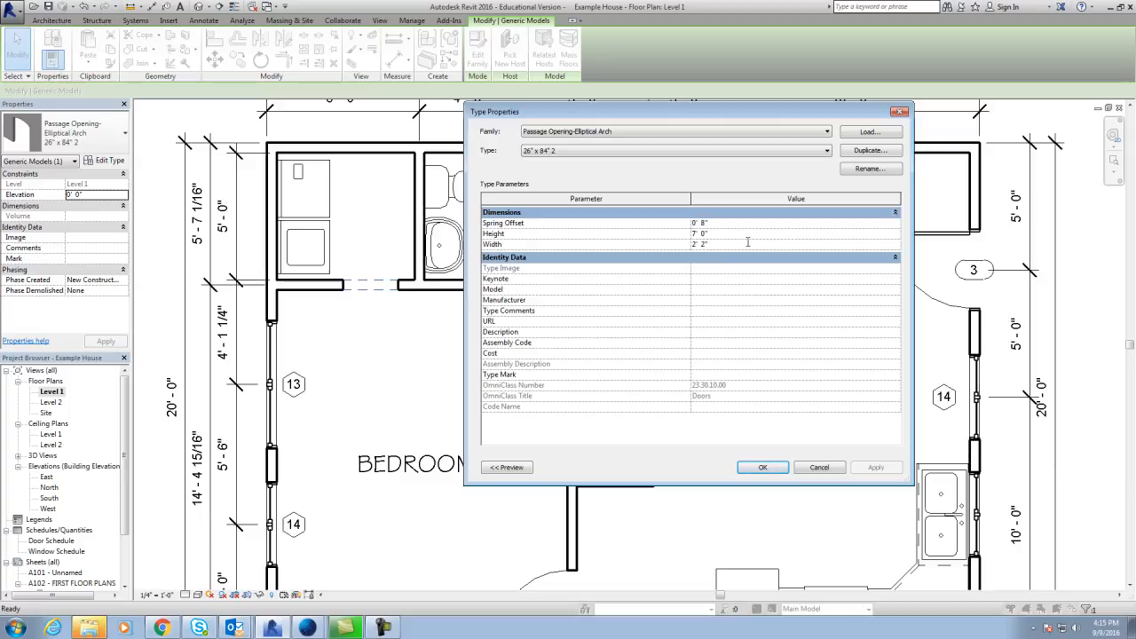
{"action": "key", "text": "BackSpace"}
{"action": "left_click", "coordinate": [876, 468]}
{"action": "left_click", "coordinate": [762, 468]}
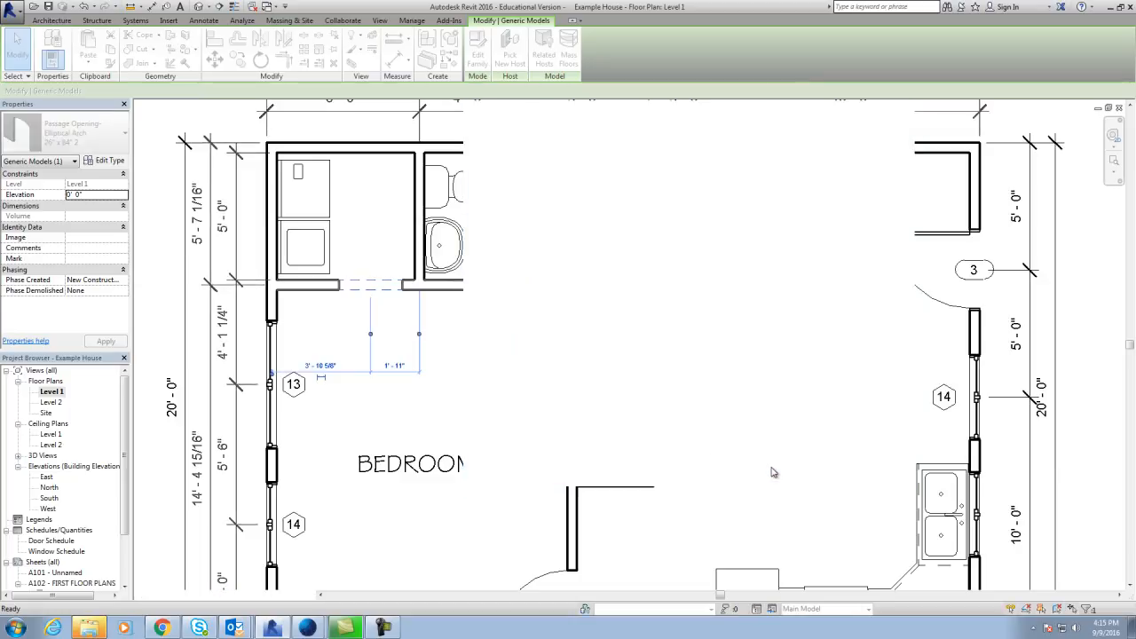
{"action": "left_click", "coordinate": [475, 409]}
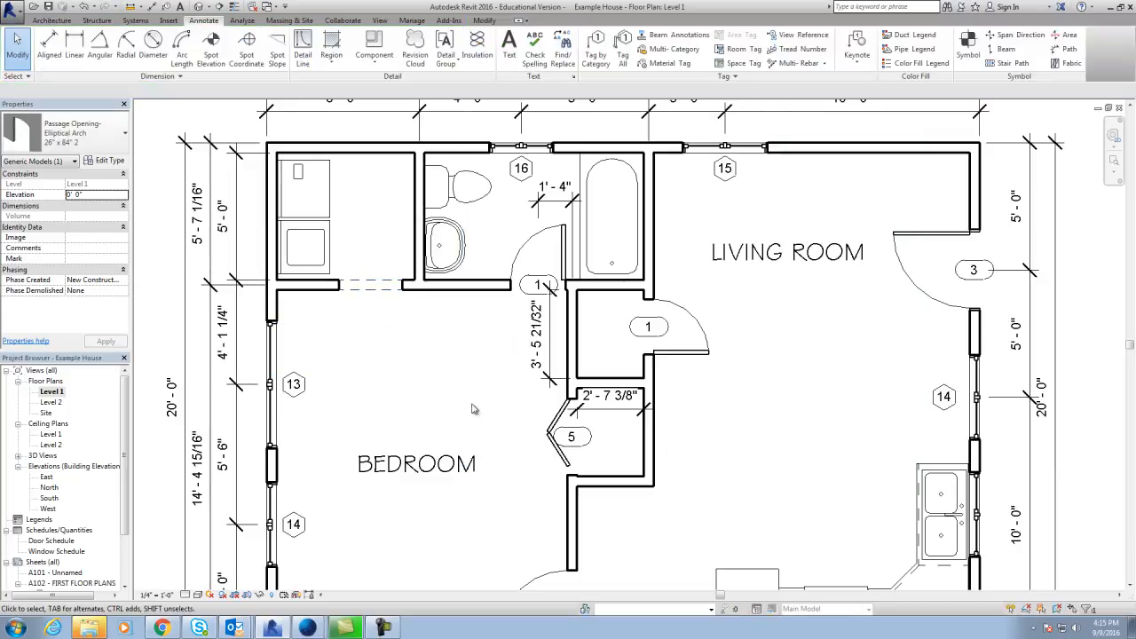
Set the type width of the laundry room's Passage Opening-Elliptical Arch to 2' 8".
{"action": "left_click", "coordinate": [356, 293]}
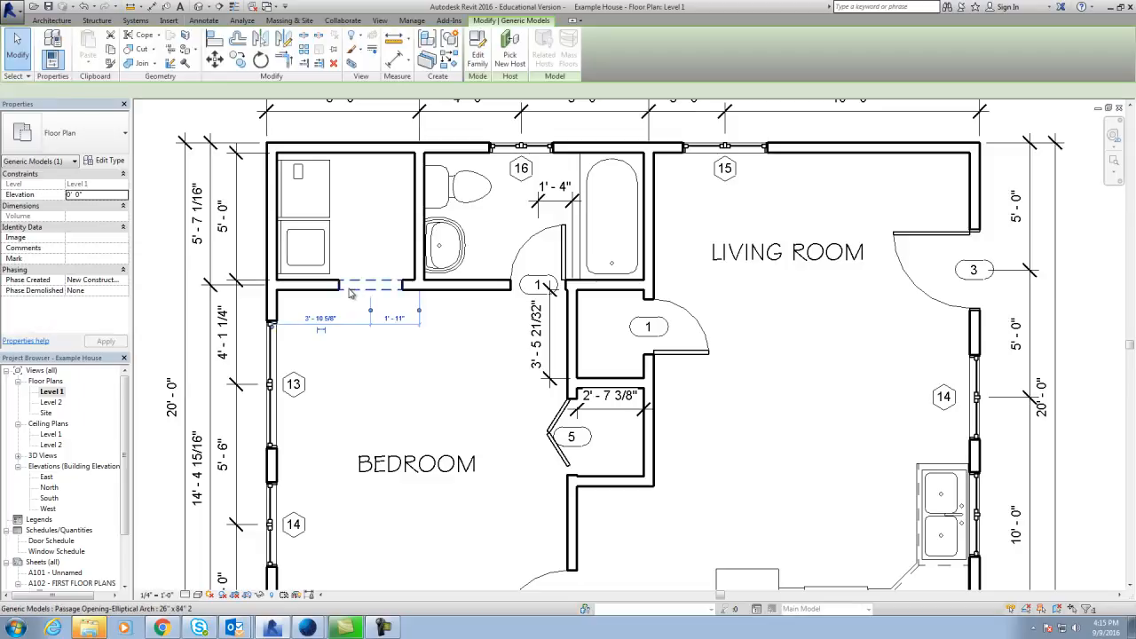
{"action": "left_click", "coordinate": [105, 160]}
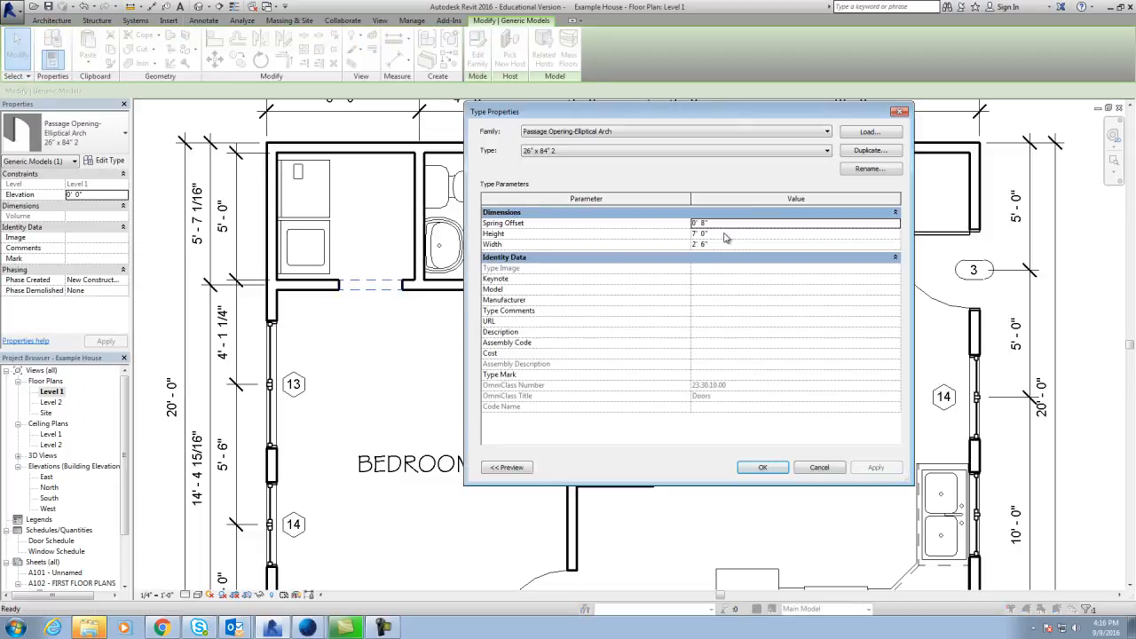
{"action": "double_click", "coordinate": [704, 244]}
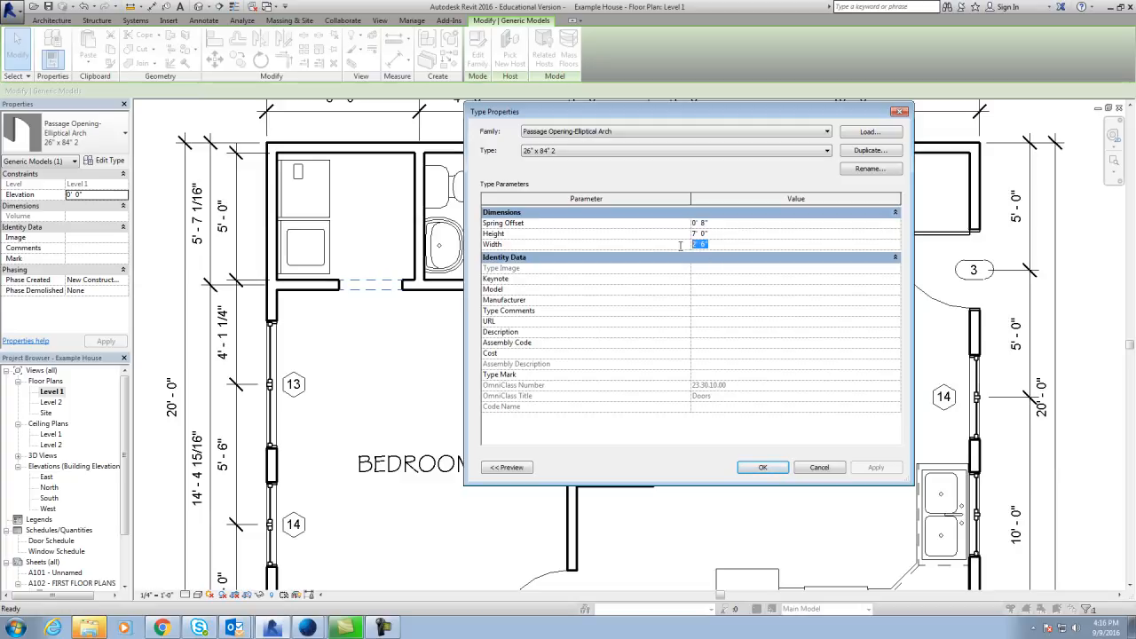
{"action": "type", "text": "32"}
{"action": "key", "text": "Return"}
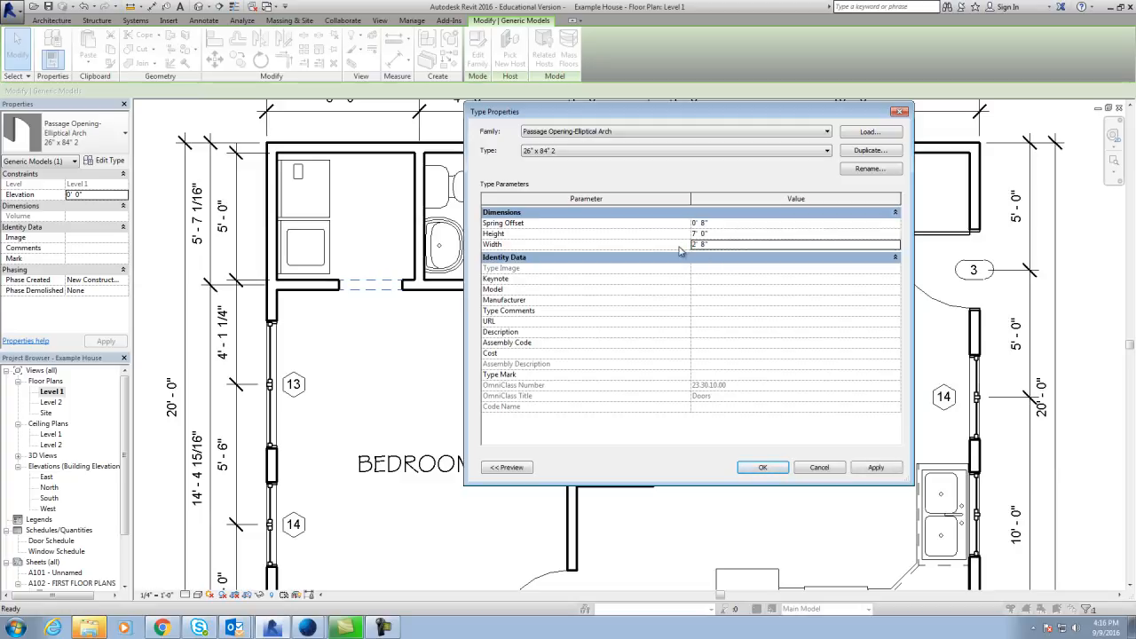
{"action": "left_click", "coordinate": [877, 468]}
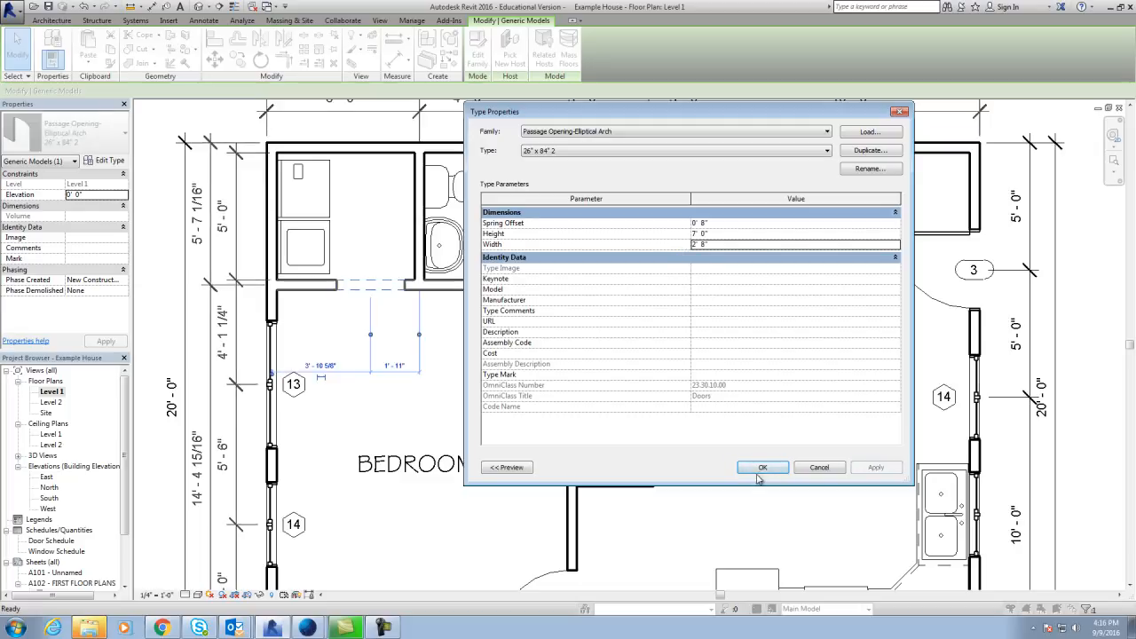
{"action": "left_click", "coordinate": [762, 468]}
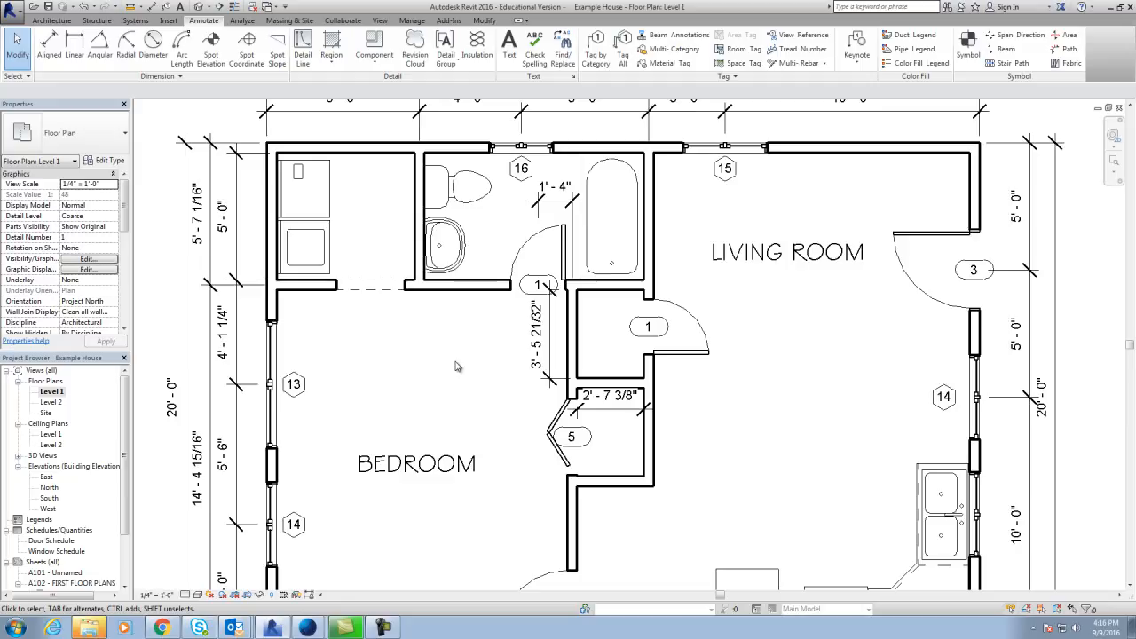
Select the single-flush door between the bathroom and the bedroom.
{"action": "scroll", "coordinate": [474, 377], "scroll_direction": "down", "scroll_amount": 1}
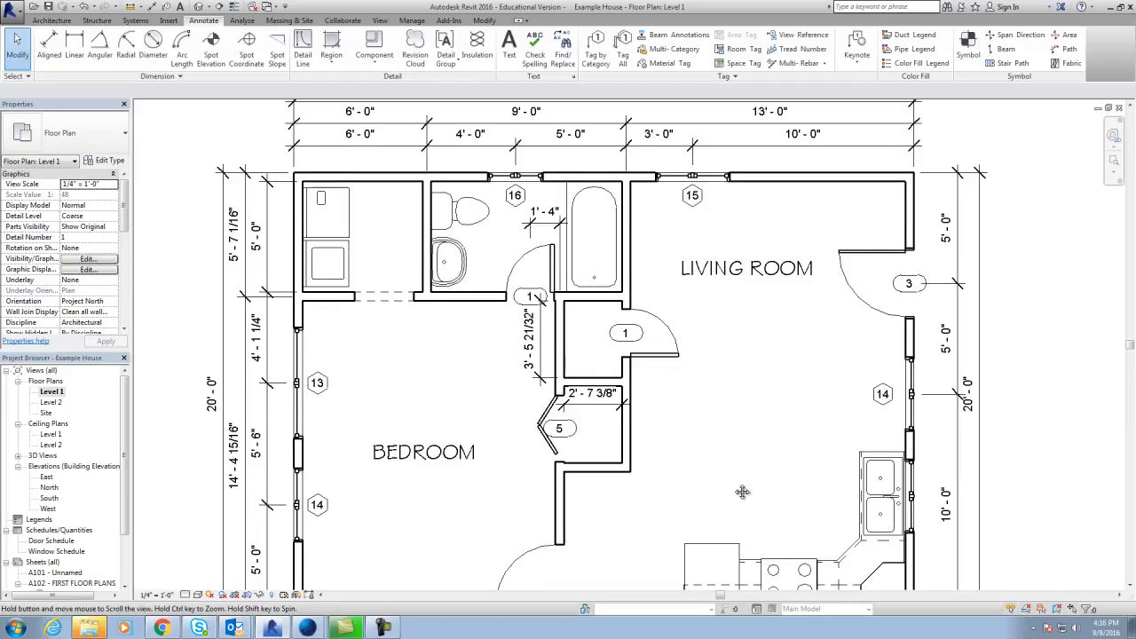
{"action": "middle_click_drag", "start_coordinate": [734, 492], "coordinate": [720, 424]}
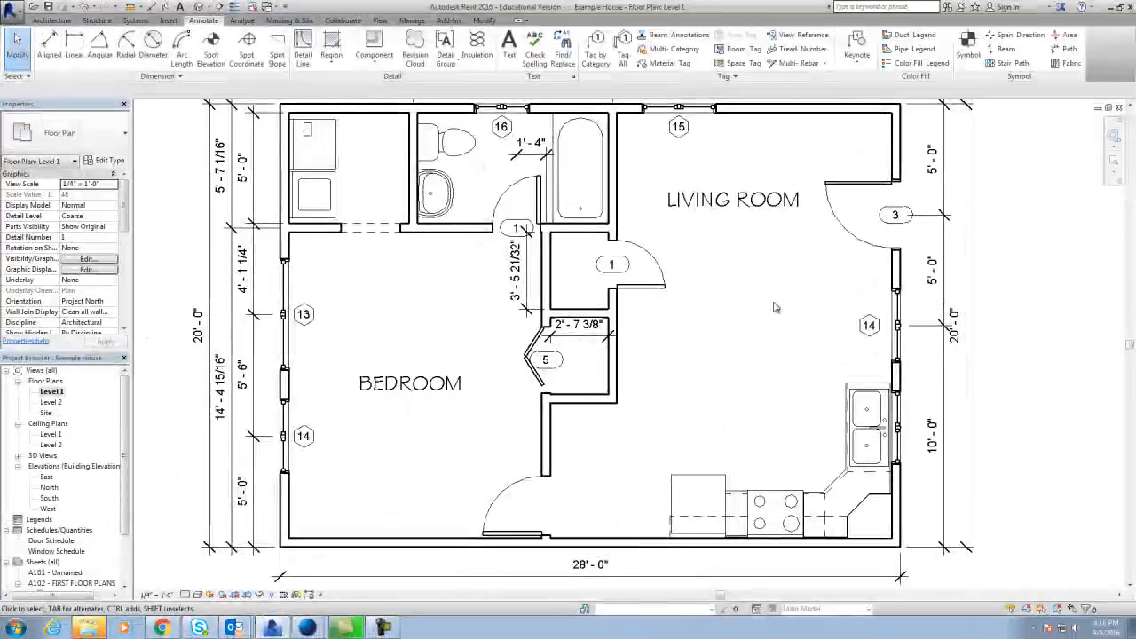
{"action": "left_click", "coordinate": [519, 202]}
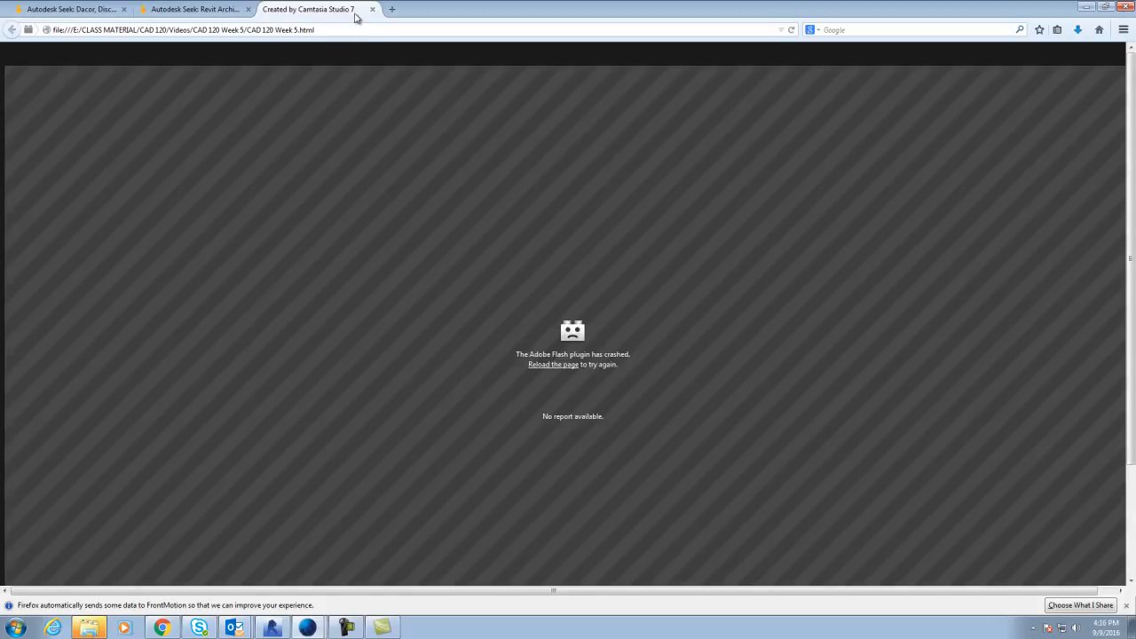
Close the Camtasia video page in the web browser, bring up Camtasia Studio, and switch back to Revit.
{"action": "left_click", "coordinate": [372, 10]}
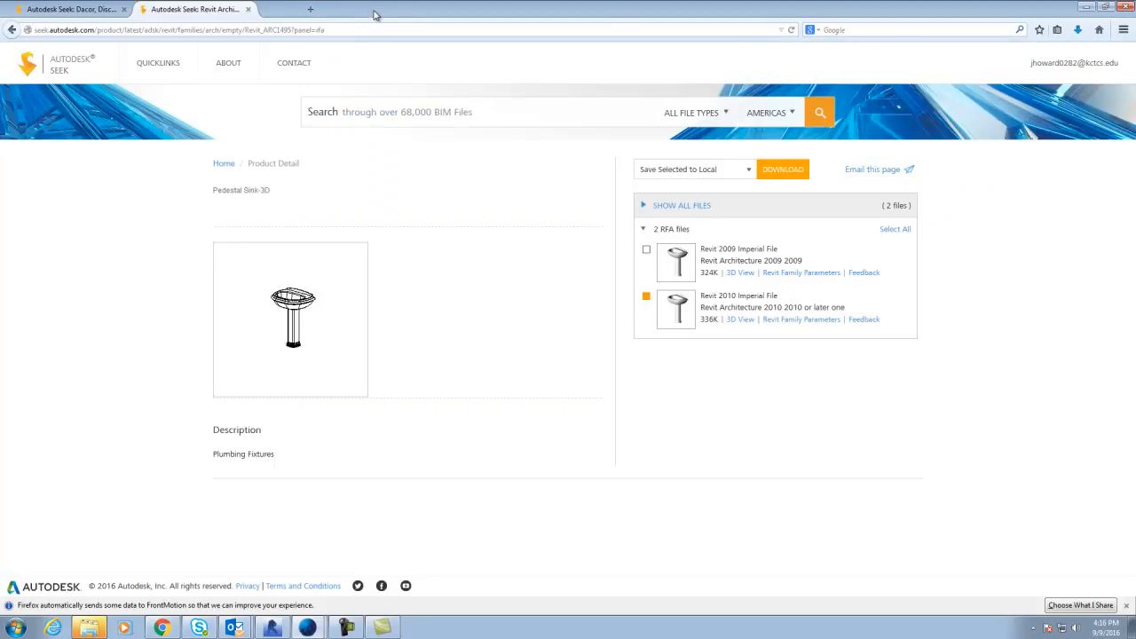
{"action": "left_click", "coordinate": [167, 10]}
{"action": "left_click", "coordinate": [271, 628]}
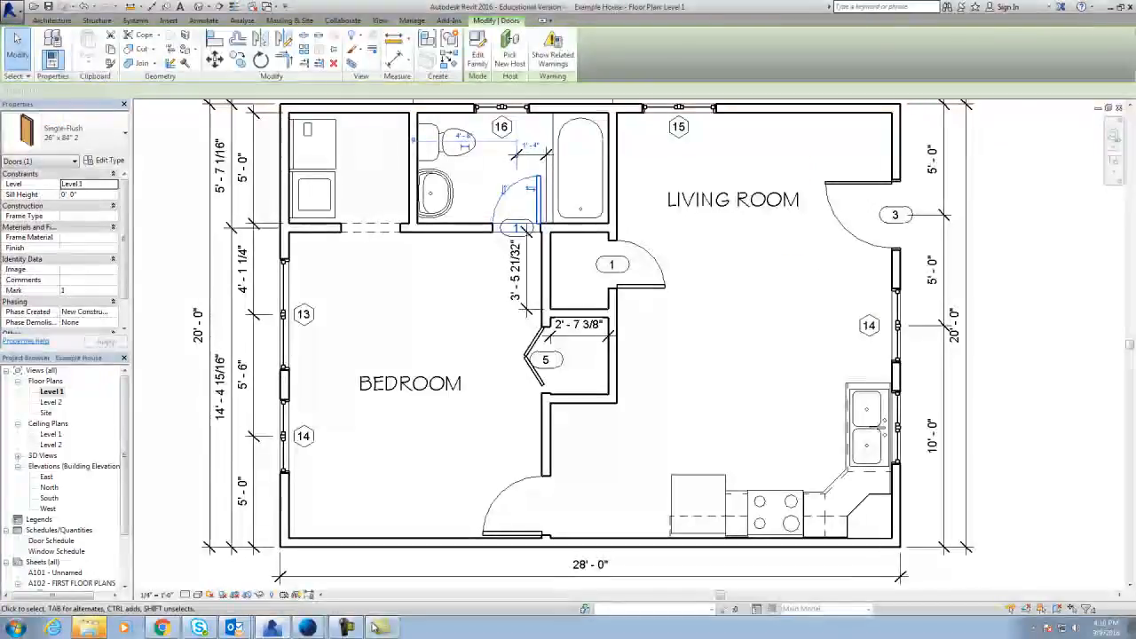
{"action": "left_click", "coordinate": [380, 628]}
{"action": "left_click", "coordinate": [602, 493]}
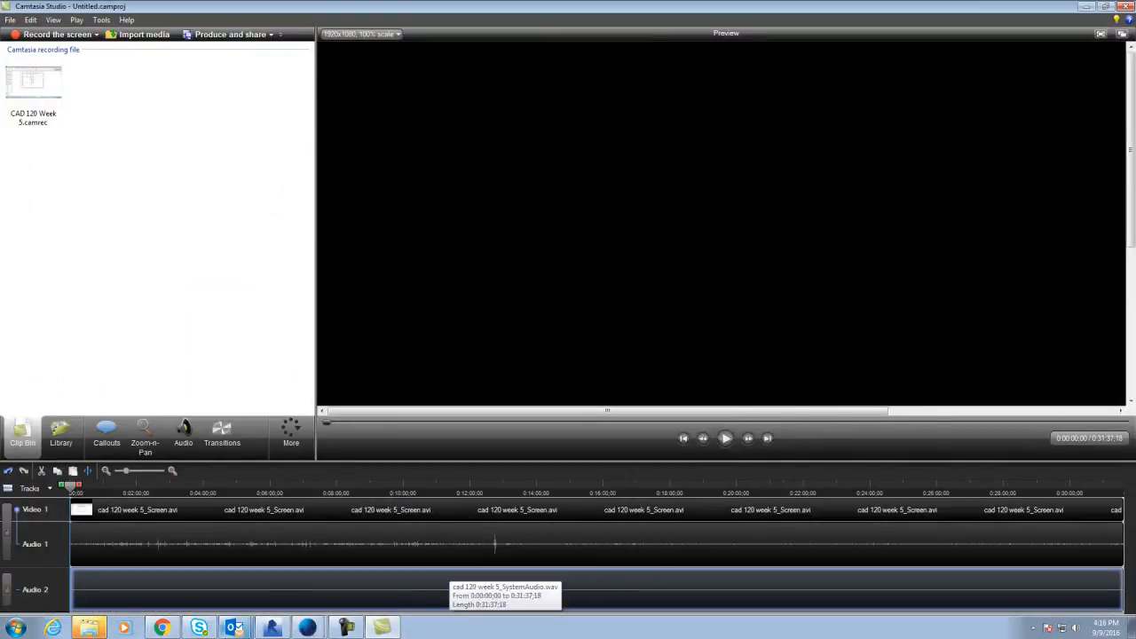
{"action": "left_click", "coordinate": [271, 628]}
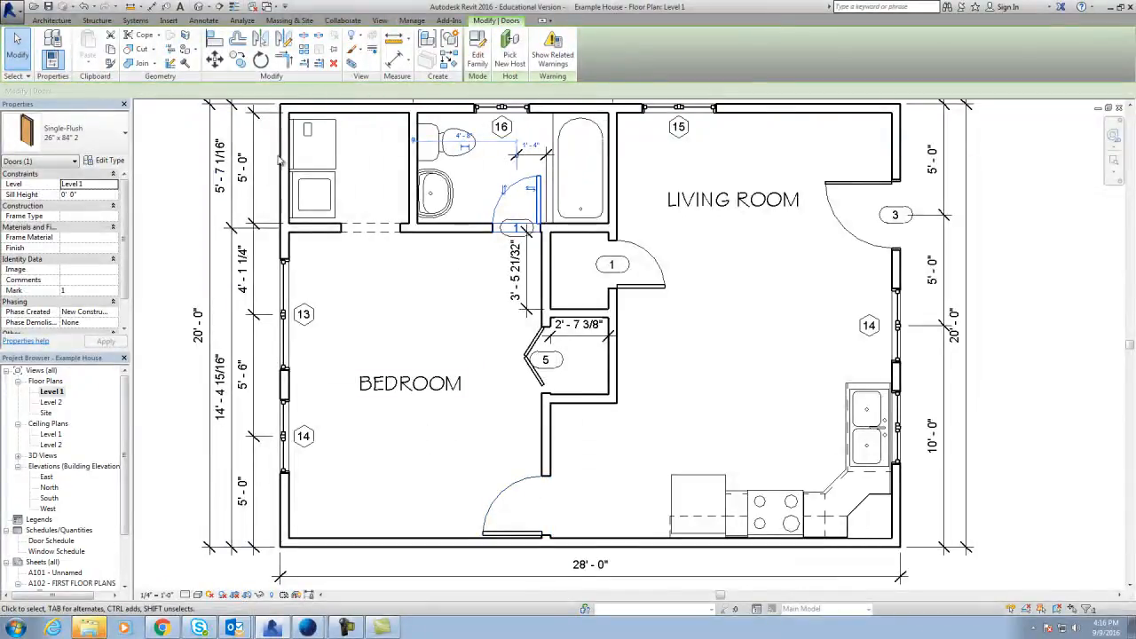
Change the bathroom door to the Single-Flush 32" x 84" type and open its 1' - 4" position dimension for editing.
{"action": "left_click", "coordinate": [98, 133]}
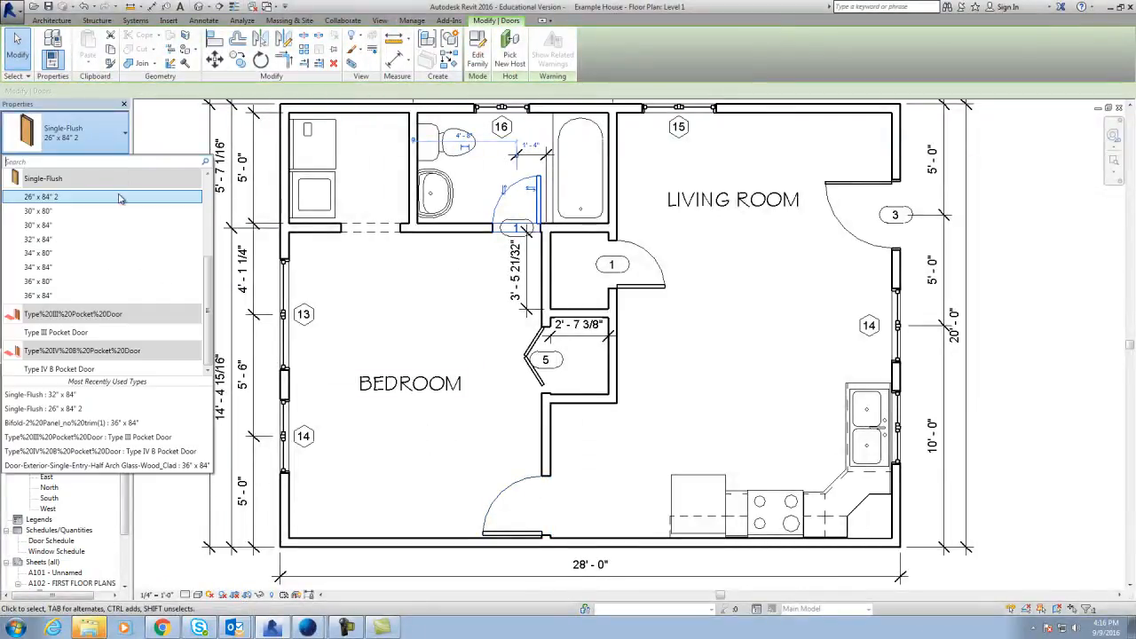
{"action": "left_click", "coordinate": [80, 240]}
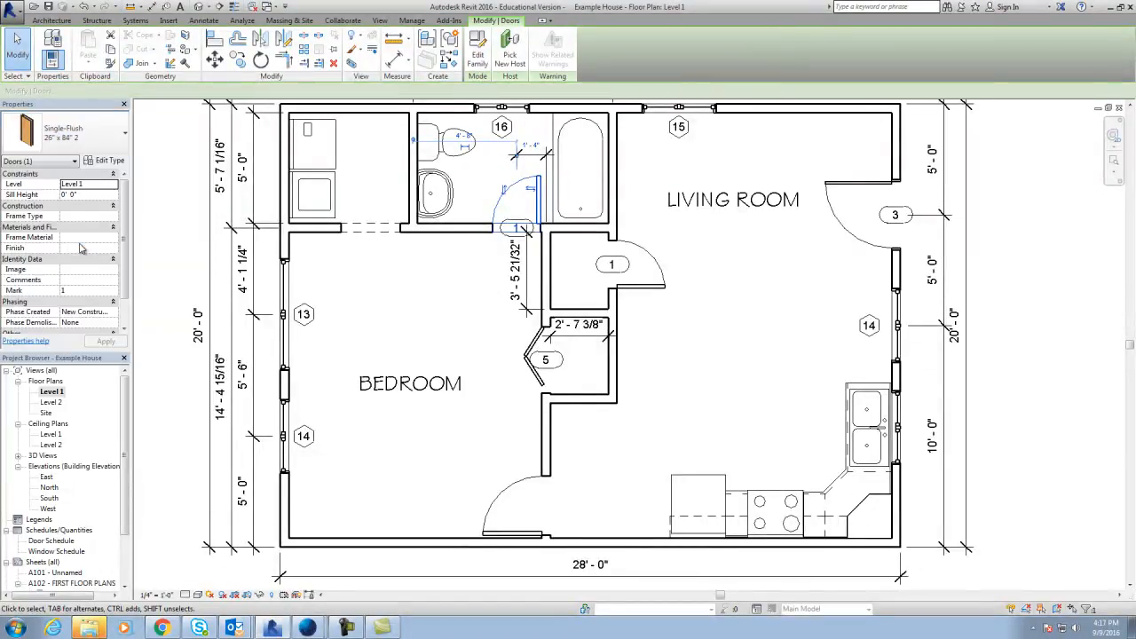
{"action": "key", "text": "Escape"}
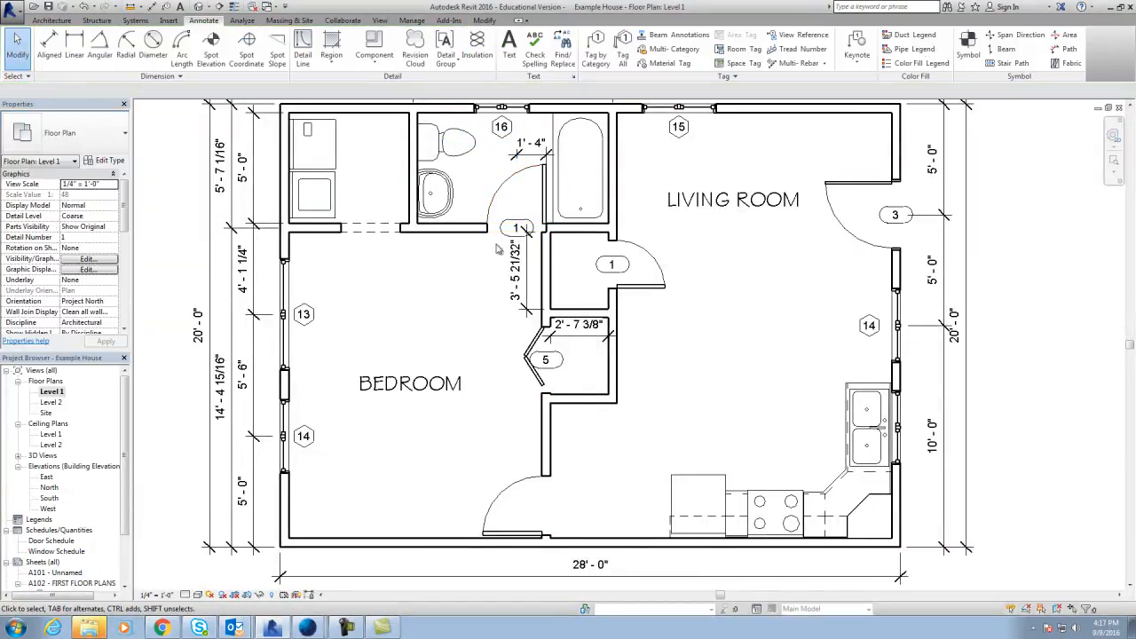
{"action": "left_click", "coordinate": [506, 187]}
{"action": "left_click", "coordinate": [531, 142]}
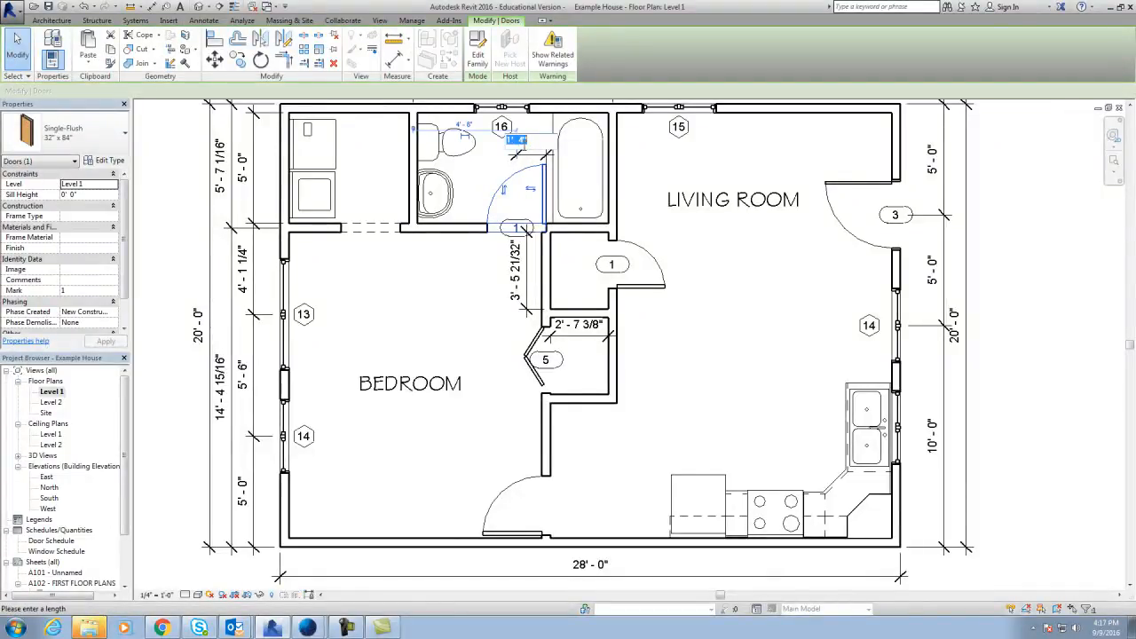
{"action": "key", "text": "Return"}
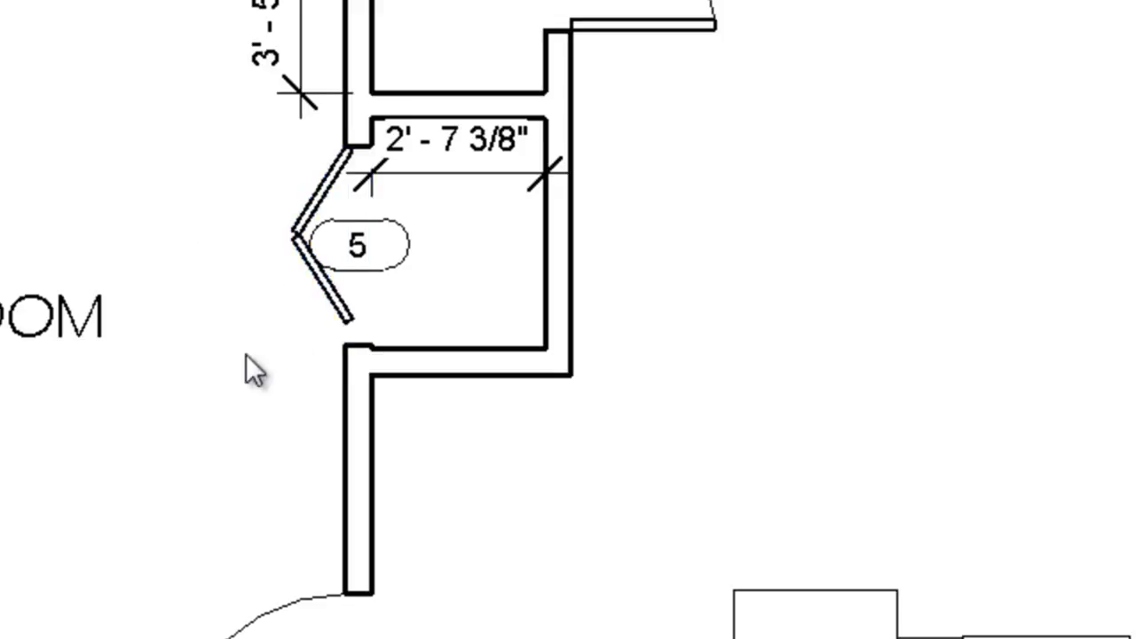
Move the bedroom closet's north and south walls farther south and shift its bifold door south to suit.
{"action": "middle_click_drag", "start_coordinate": [185, 388], "coordinate": [111, 382]}
{"action": "middle_click_drag", "start_coordinate": [213, 285], "coordinate": [190, 280]}
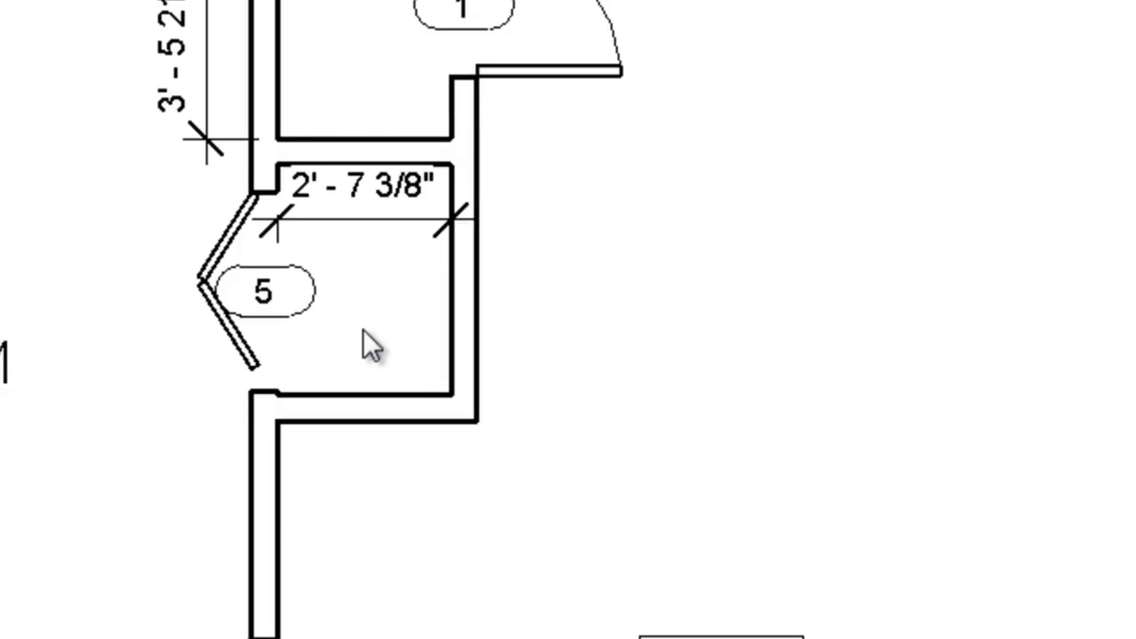
{"action": "left_click_drag", "start_coordinate": [385, 418], "coordinate": [383, 478]}
{"action": "left_click", "coordinate": [763, 393]}
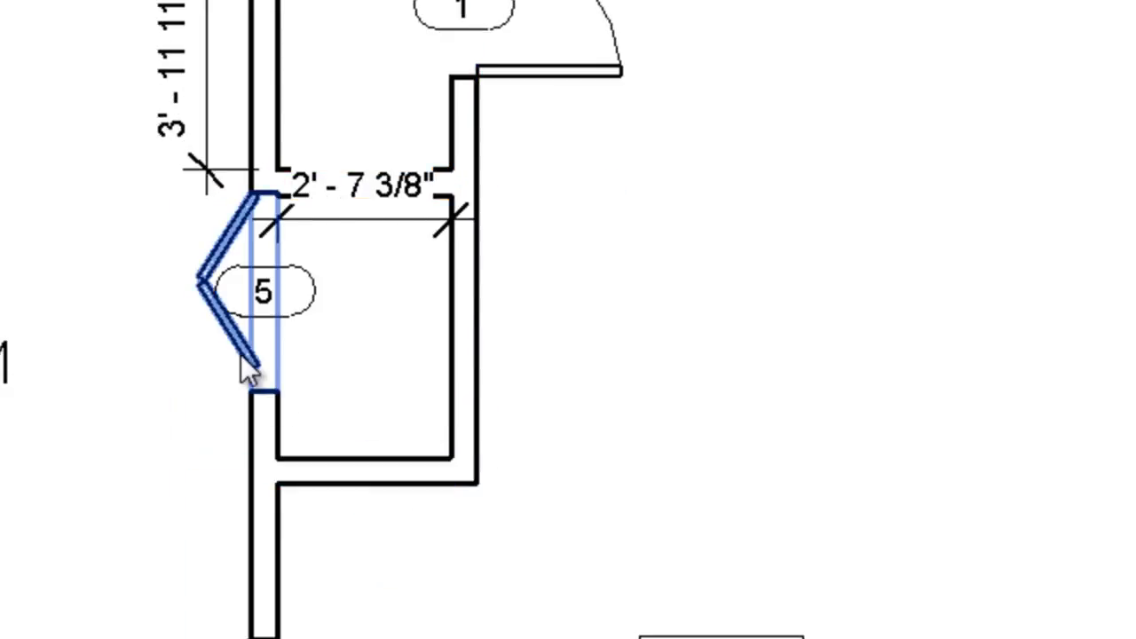
{"action": "left_click_drag", "start_coordinate": [253, 397], "coordinate": [254, 408]}
{"action": "left_click", "coordinate": [761, 369]}
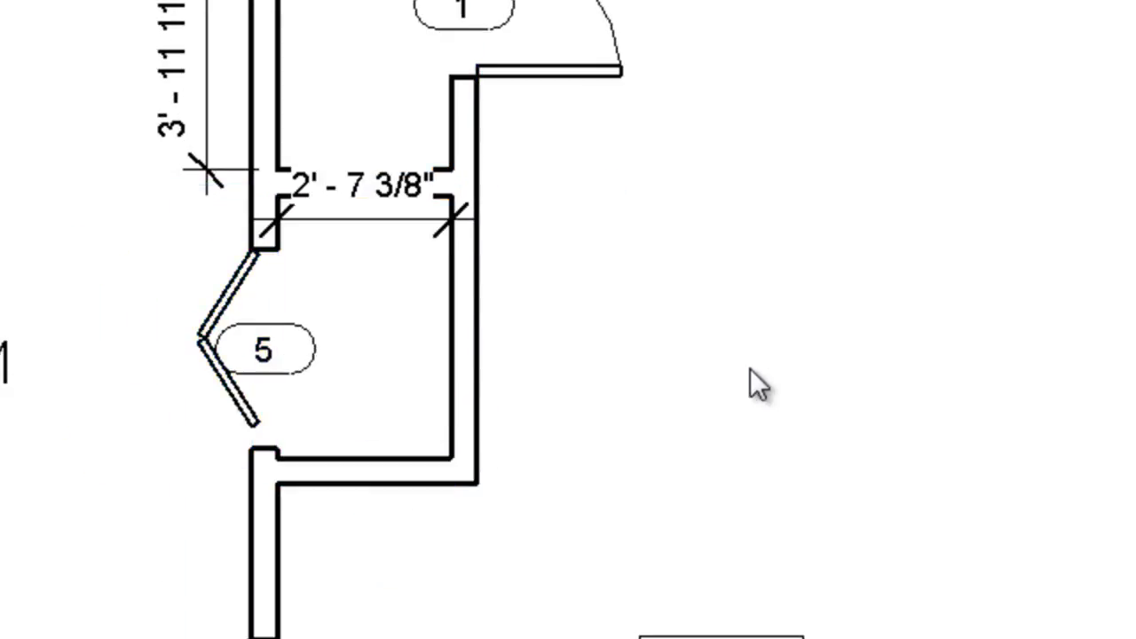
Try moving the bedroom closet's end walls north and then partly back south.
{"action": "left_click_drag", "start_coordinate": [444, 178], "coordinate": [445, 122]}
{"action": "left_click", "coordinate": [569, 336]}
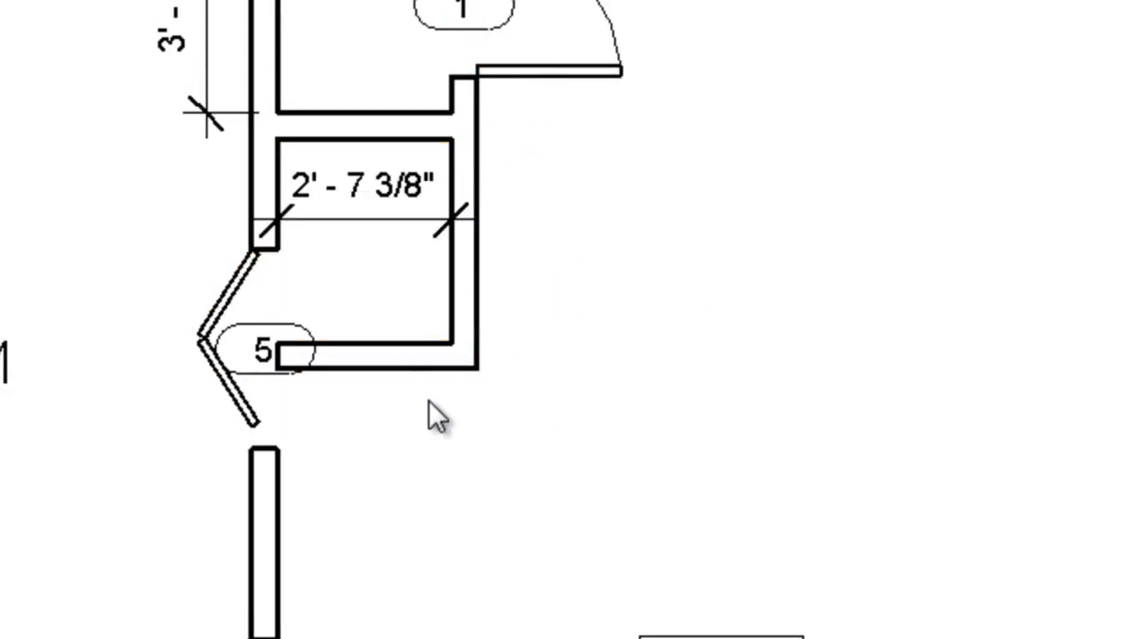
{"action": "left_click_drag", "start_coordinate": [406, 363], "coordinate": [417, 405]}
{"action": "left_click", "coordinate": [585, 360]}
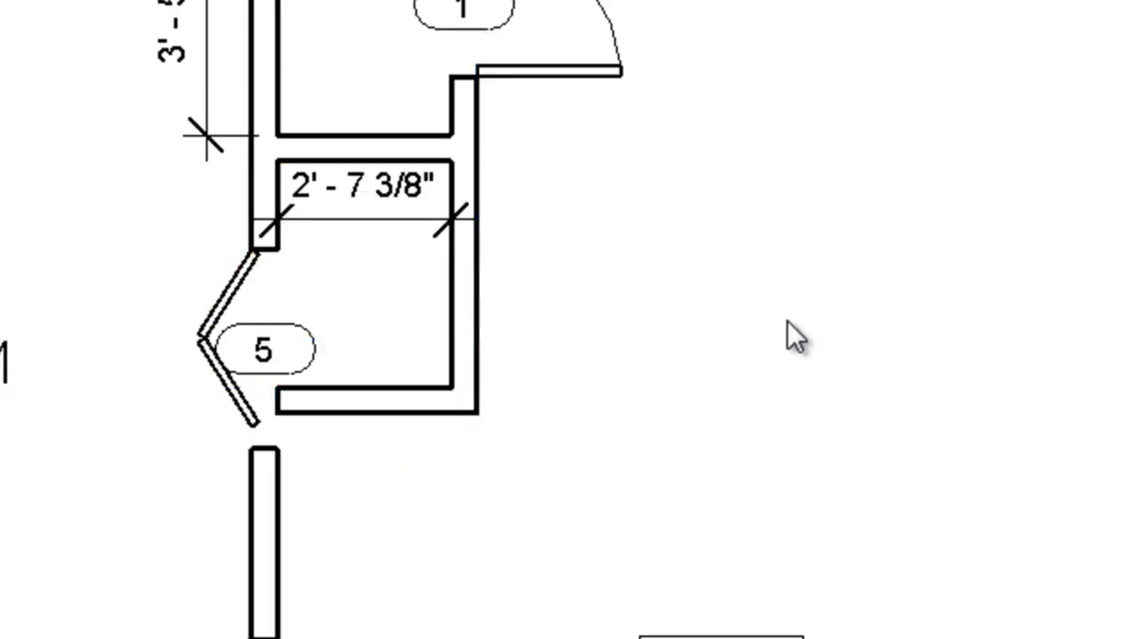
Delete the closet's length dimension and its 2' - 7 3/8" depth dimension.
{"action": "left_click", "coordinate": [199, 66]}
{"action": "key", "text": "Escape"}
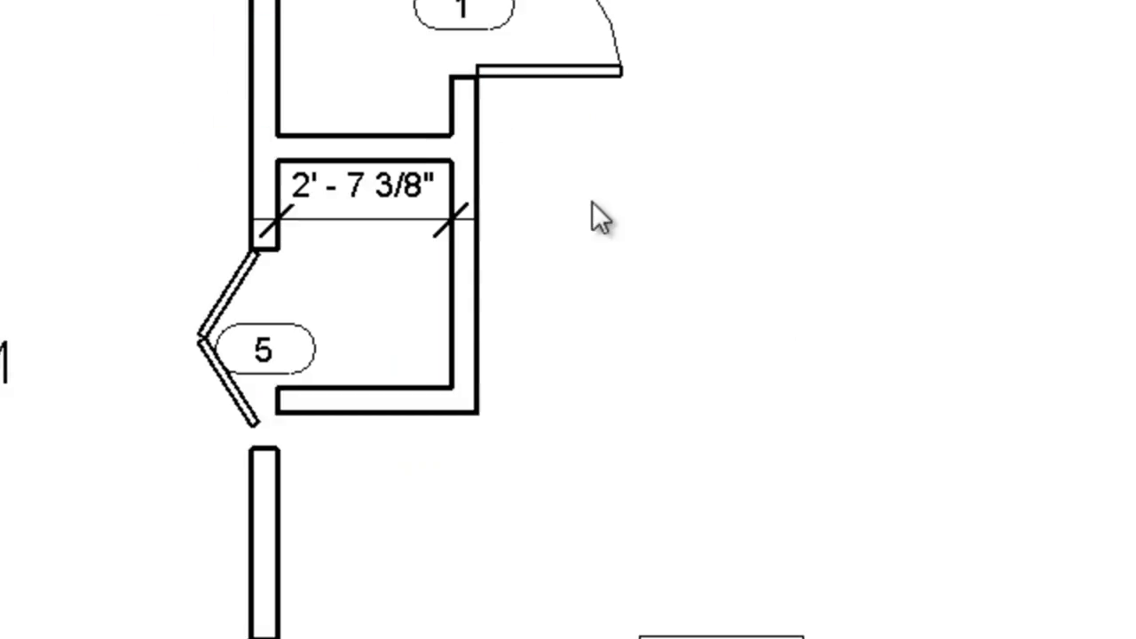
{"action": "left_click", "coordinate": [395, 207]}
{"action": "key", "text": "Delete"}
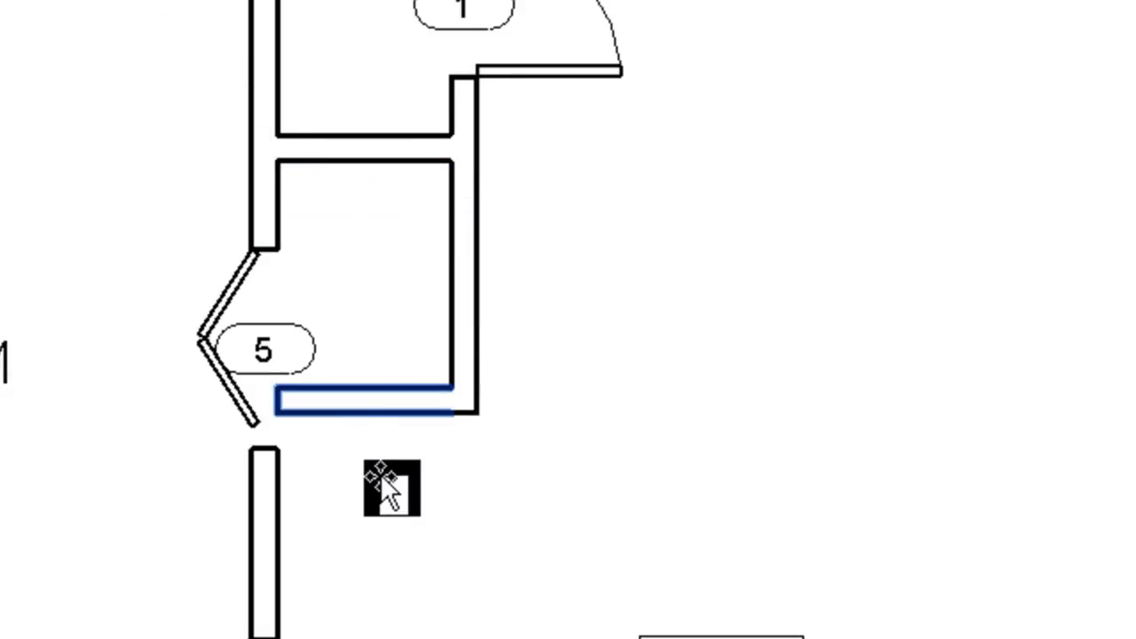
Move the closet's end walls south so the south wall sits below the bifold door opening.
{"action": "left_click_drag", "start_coordinate": [381, 470], "coordinate": [382, 468]}
{"action": "left_click", "coordinate": [498, 317]}
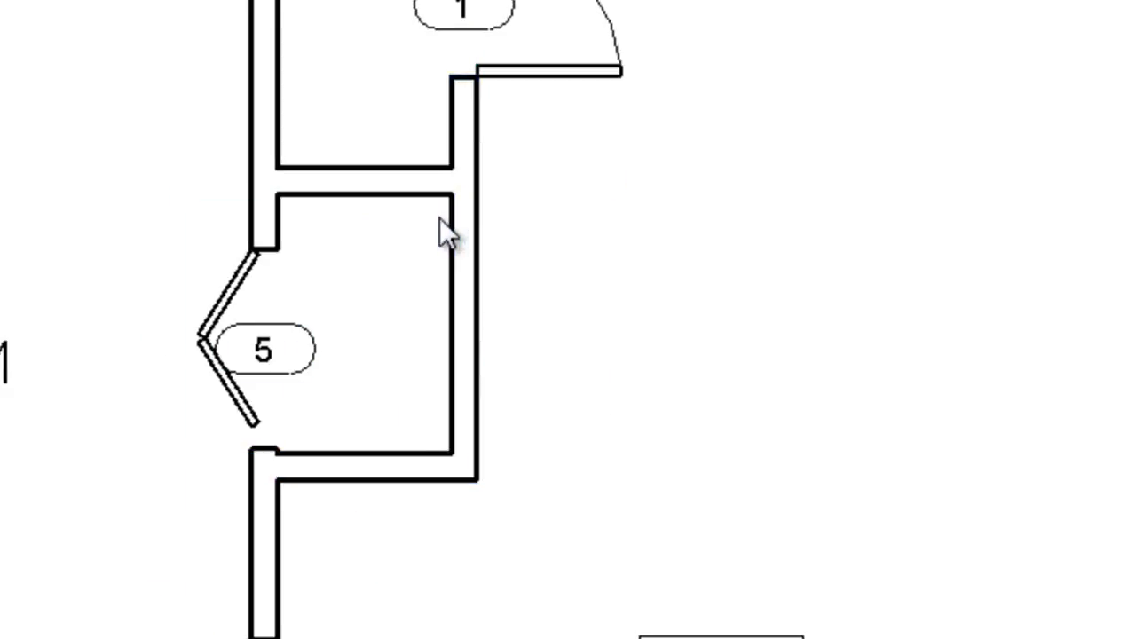
{"action": "left_click_drag", "start_coordinate": [397, 537], "coordinate": [391, 552]}
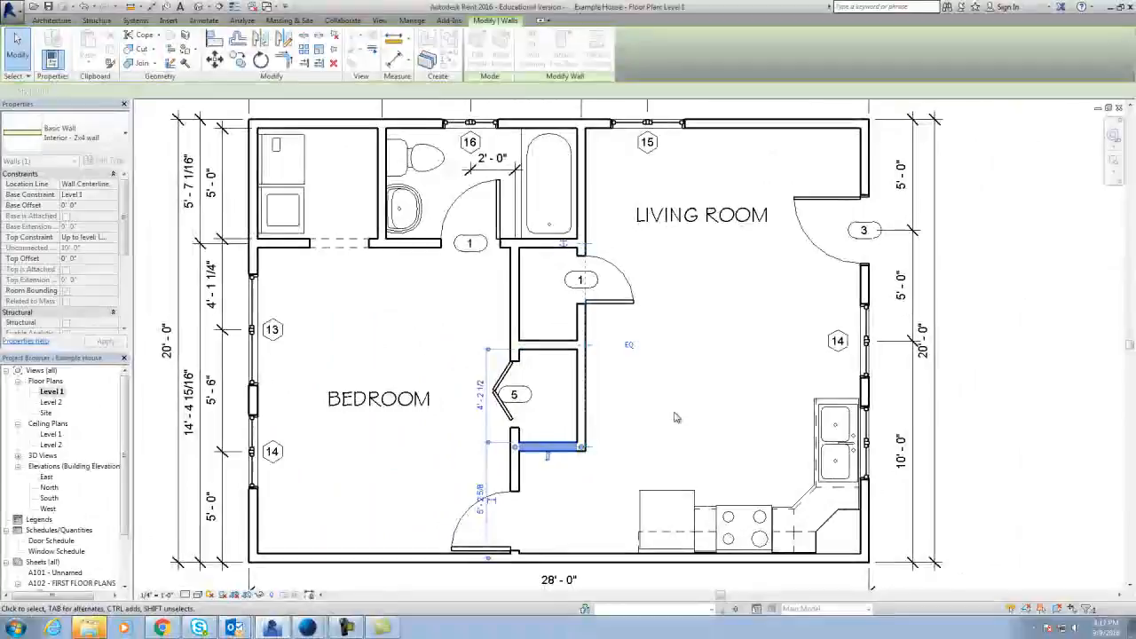
{"action": "left_click", "coordinate": [675, 417]}
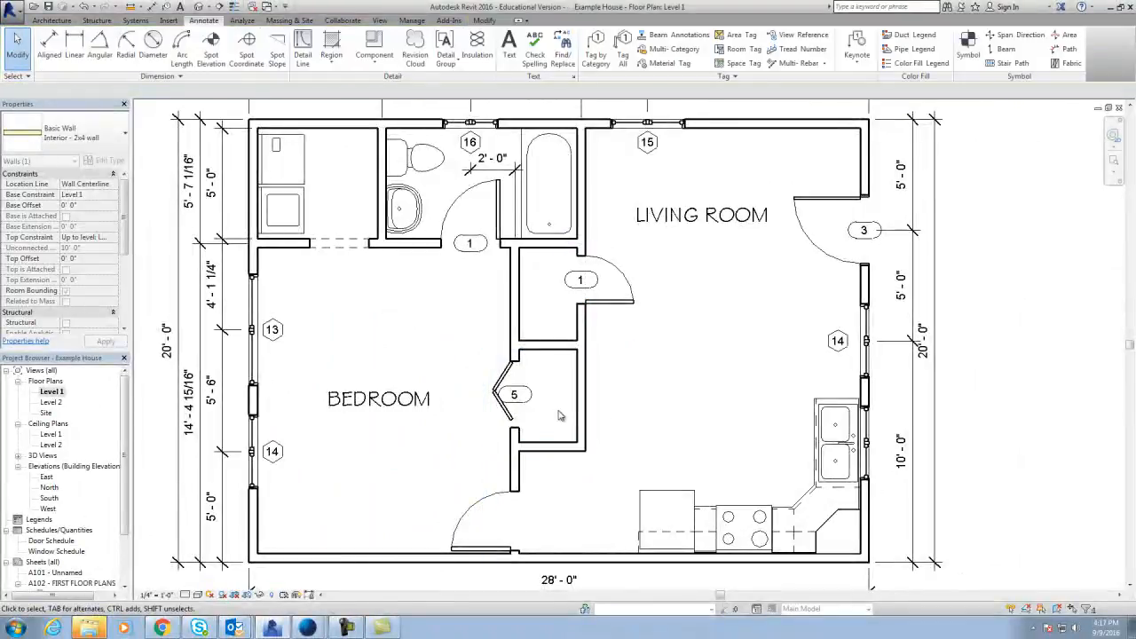
Place an aligned dimension across the closet's depth between its inner wall faces, and delete that dimension.
{"action": "left_click", "coordinate": [49, 43]}
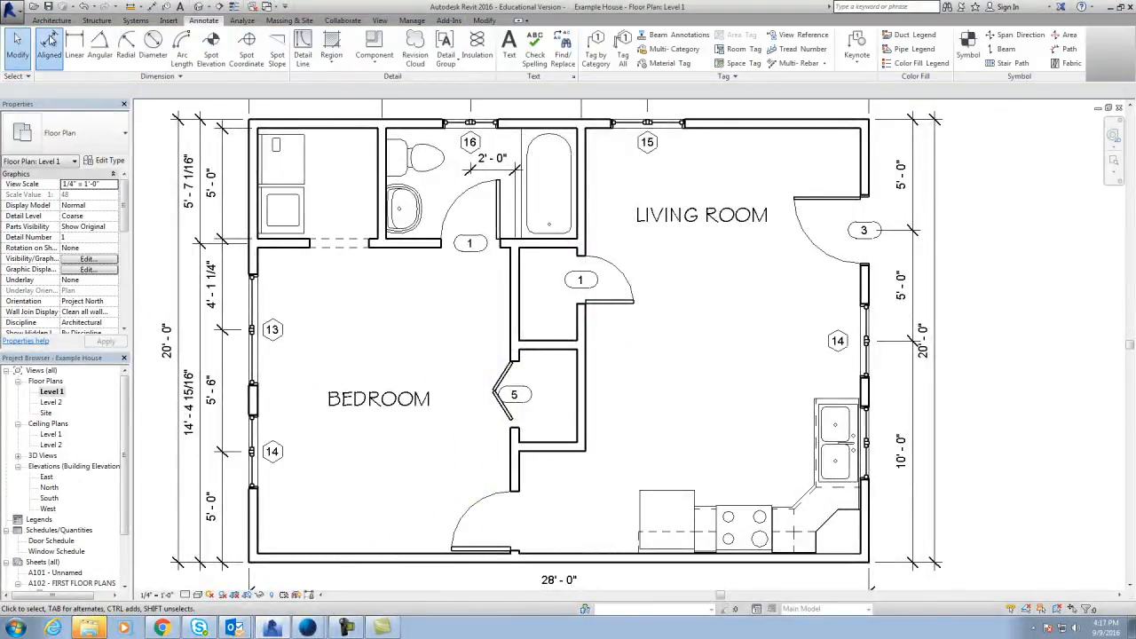
{"action": "left_click", "coordinate": [515, 364]}
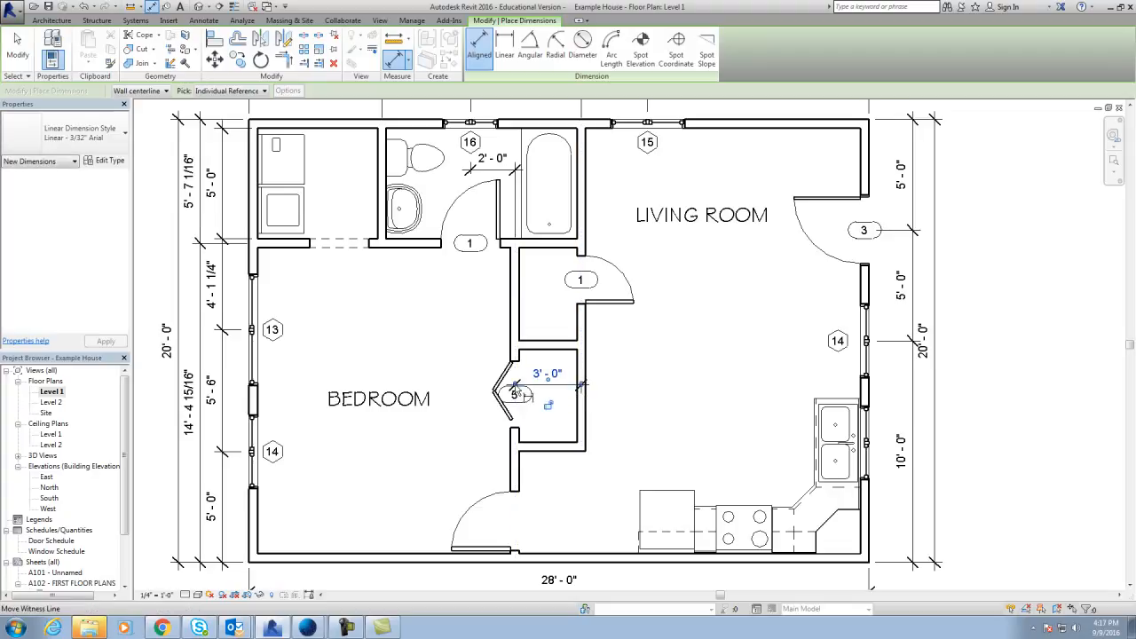
{"action": "left_click_drag", "start_coordinate": [581, 387], "coordinate": [580, 388]}
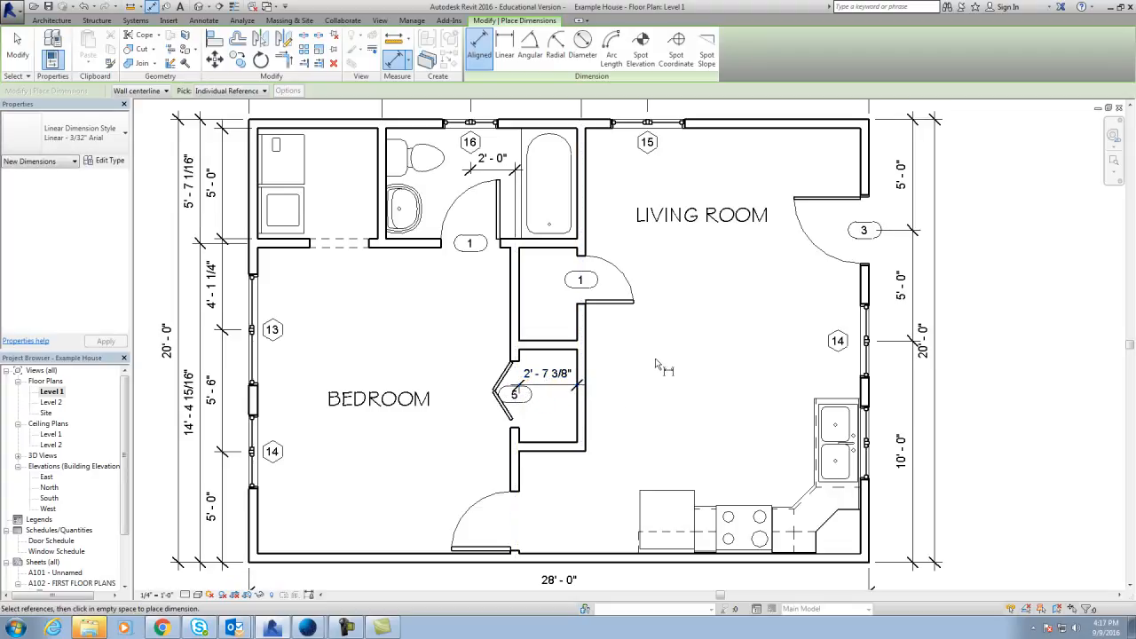
{"action": "key", "text": "Escape"}
{"action": "key", "text": "Escape"}
{"action": "left_click", "coordinate": [566, 377]}
{"action": "key", "text": "Delete"}
Delete the closet's north partition wall and shift its south wall slightly farther south.
{"action": "left_click", "coordinate": [564, 348]}
{"action": "key", "text": "Delete"}
{"action": "left_click_drag", "start_coordinate": [560, 456], "coordinate": [560, 478]}
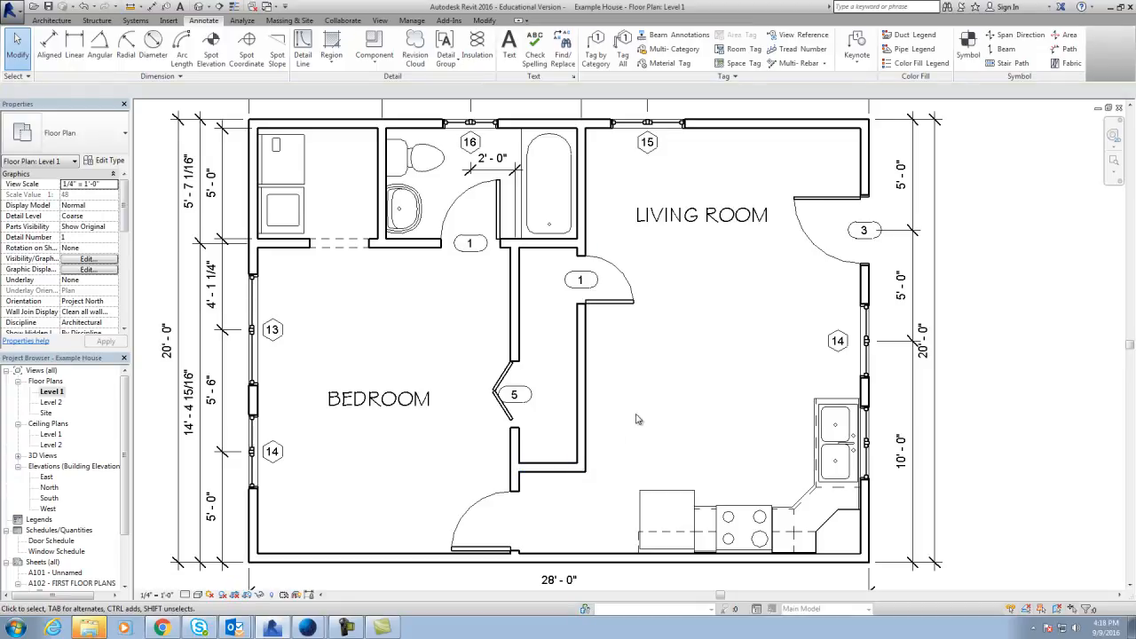
{"action": "left_click_drag", "start_coordinate": [560, 478], "coordinate": [560, 456]}
{"action": "left_click", "coordinate": [645, 450]}
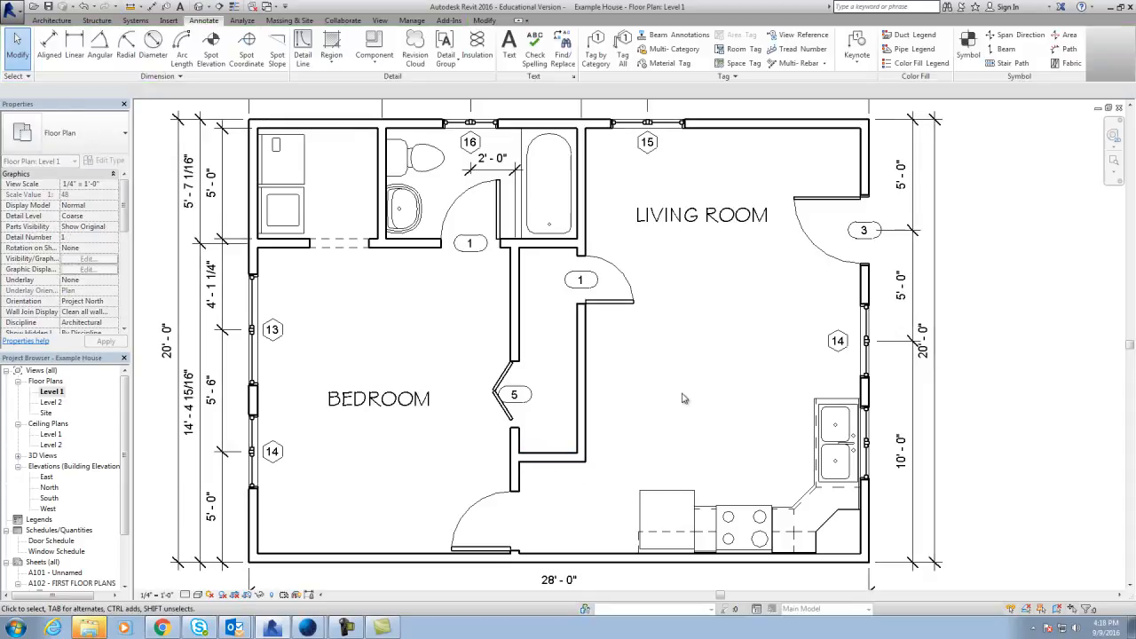
Measure the clearance between the closet's east wall and the refrigerator with linear and aligned dimensions.
{"action": "left_click", "coordinate": [49, 44]}
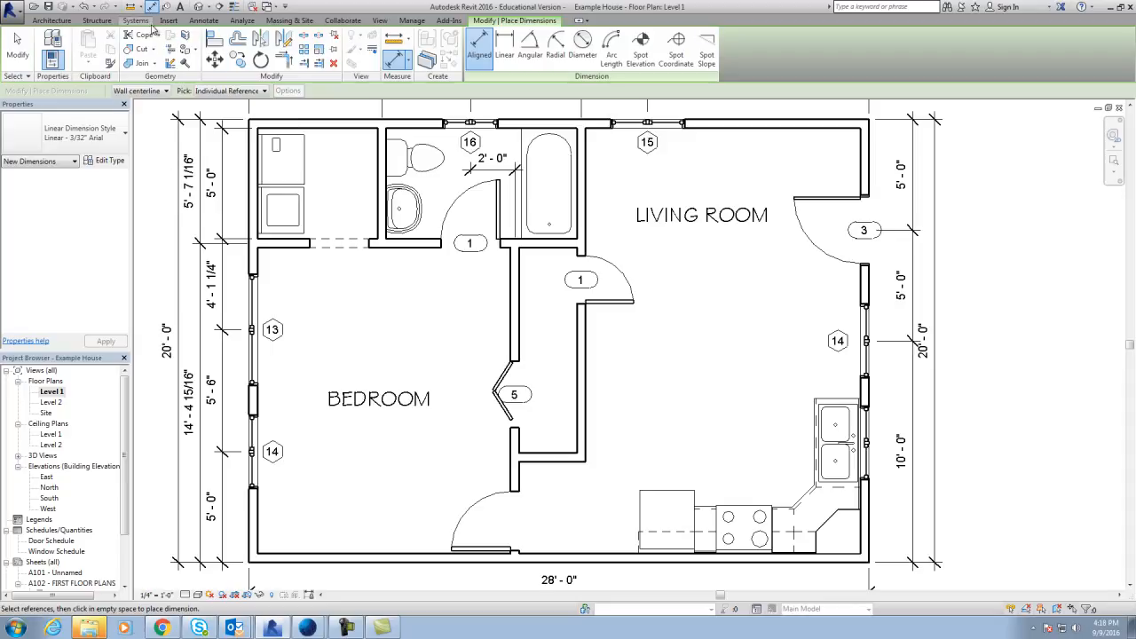
{"action": "left_click", "coordinate": [201, 21]}
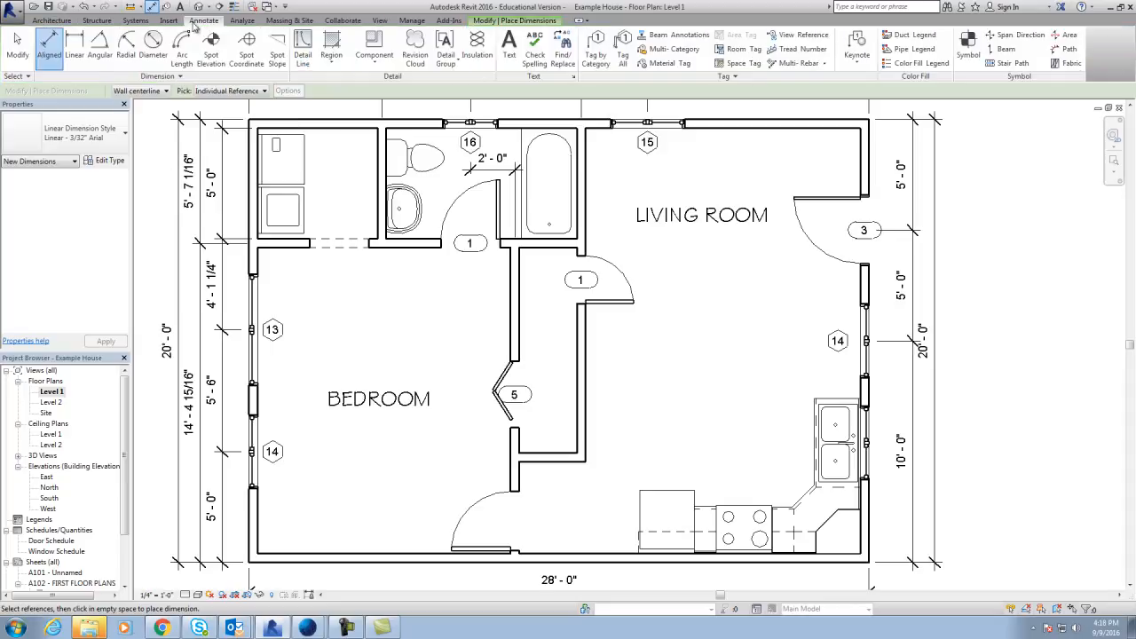
{"action": "left_click", "coordinate": [73, 45]}
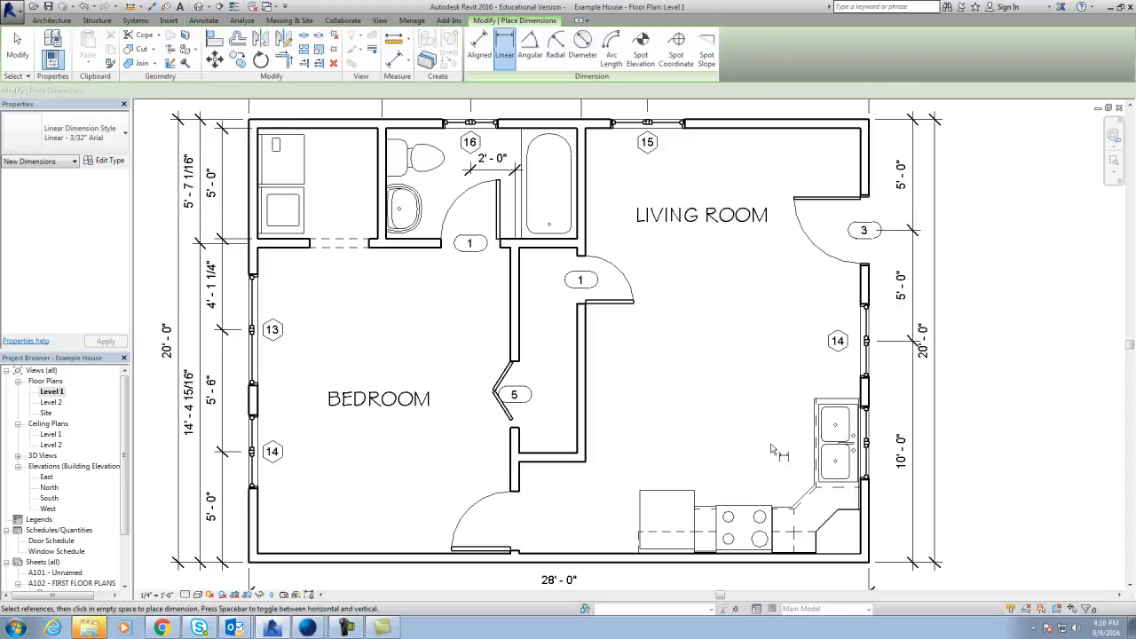
{"action": "left_click", "coordinate": [586, 466]}
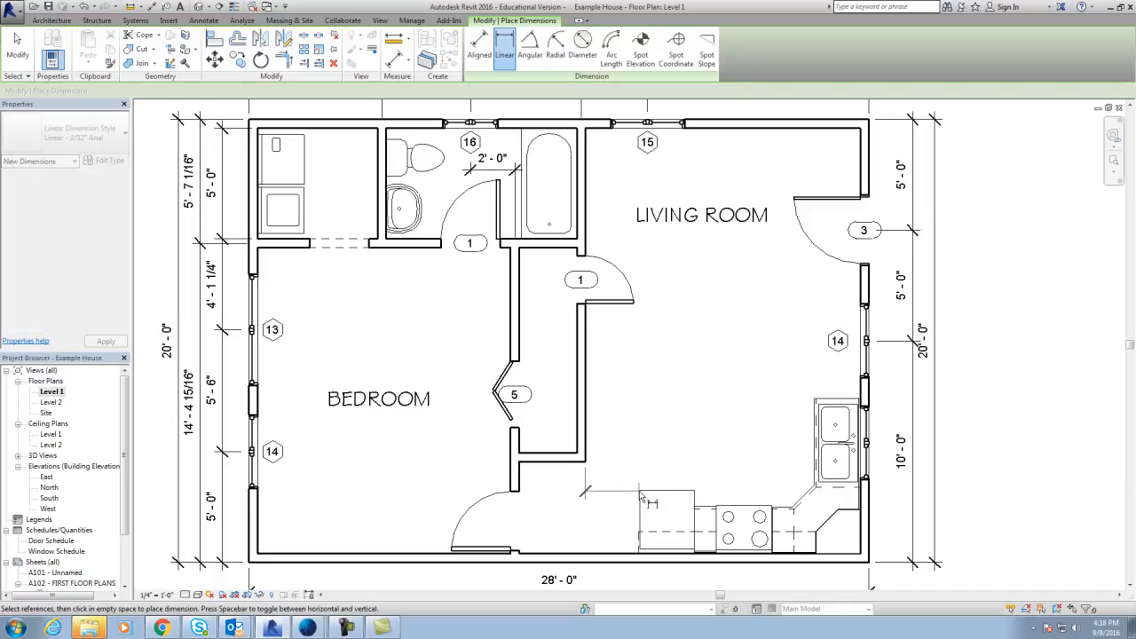
{"action": "key", "text": "Escape"}
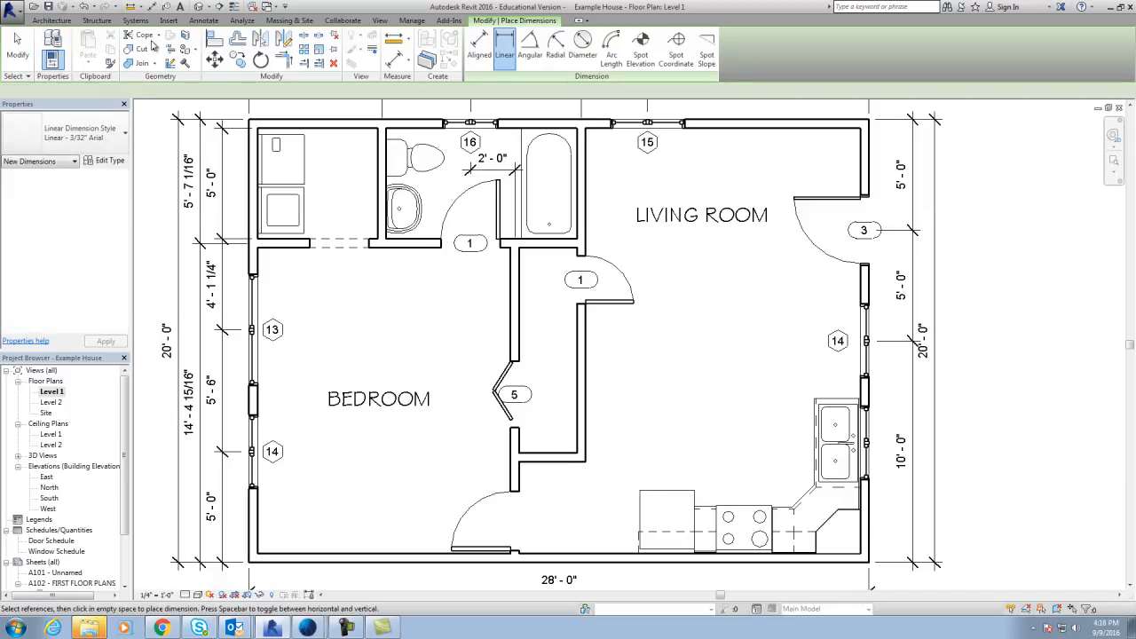
{"action": "left_click", "coordinate": [488, 53]}
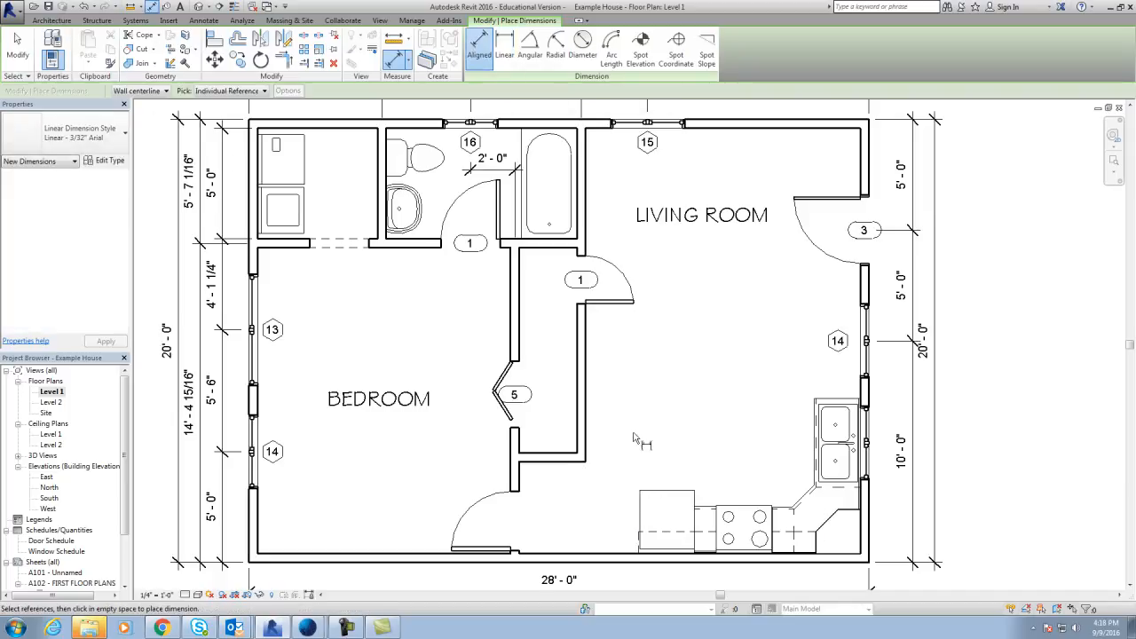
{"action": "left_click", "coordinate": [586, 467]}
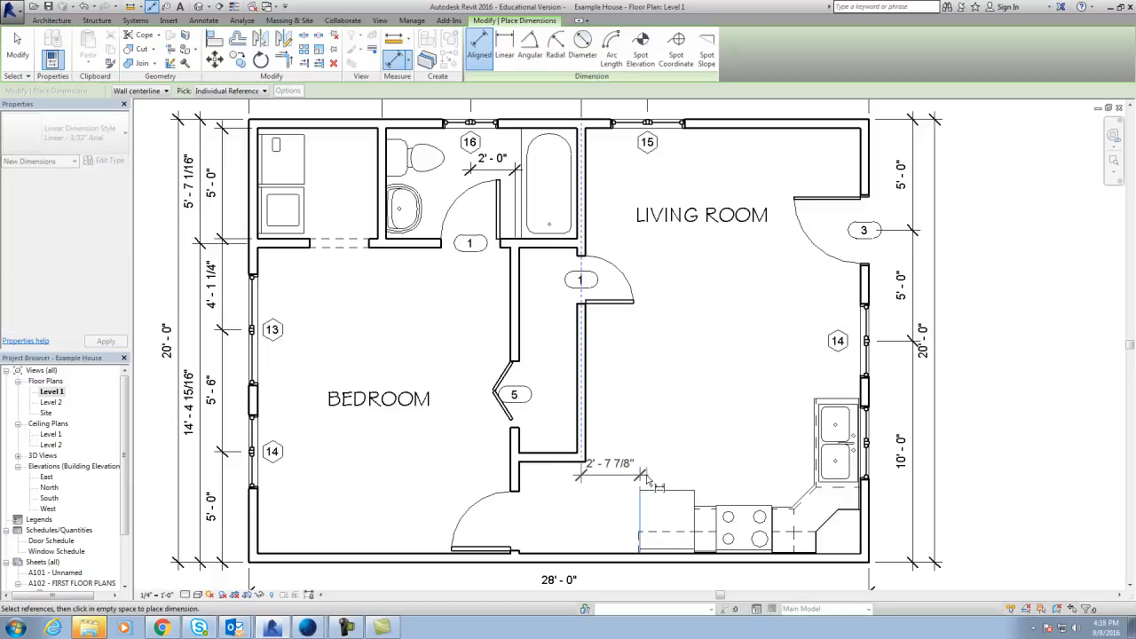
{"action": "key", "text": "Escape"}
{"action": "key", "text": "Escape"}
Move the closet's south wall slightly north.
{"action": "left_click", "coordinate": [543, 451]}
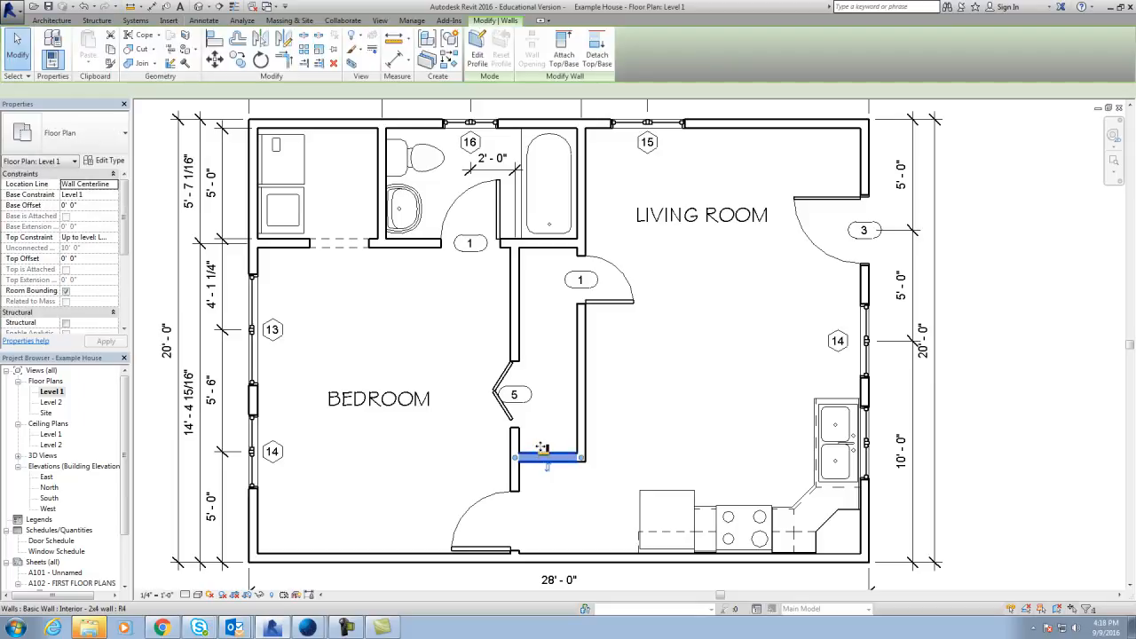
{"action": "left_click_drag", "start_coordinate": [544, 444], "coordinate": [545, 441]}
{"action": "left_click", "coordinate": [660, 426]}
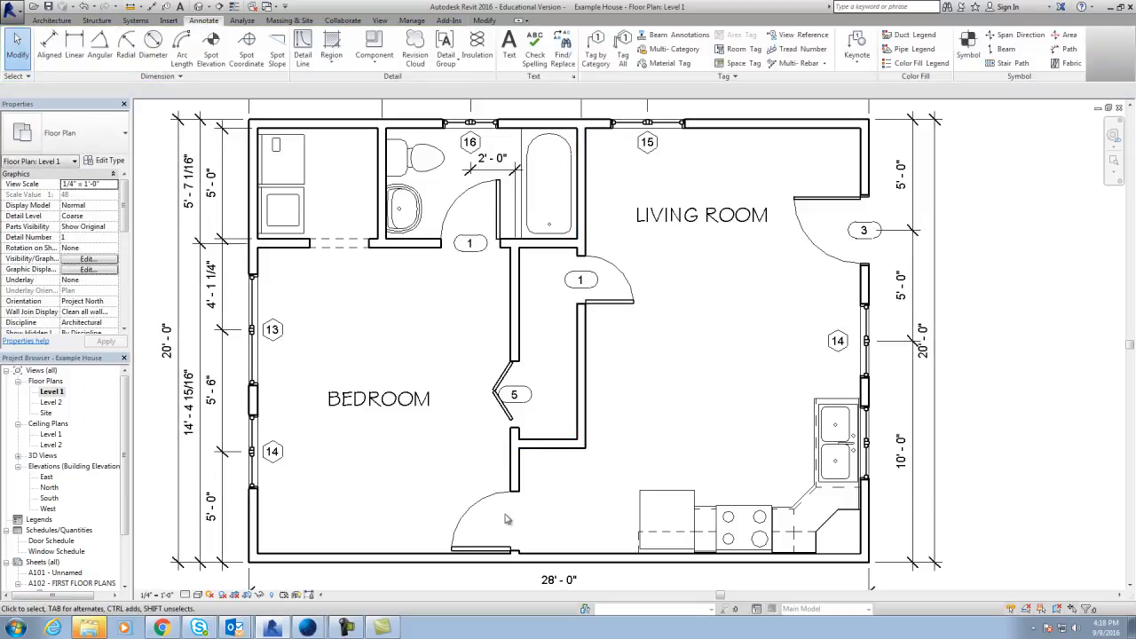
Measure the diagonal clearance from the closet's southeast corner to the refrigerator's nearest corner with a temporary detail line.
{"action": "left_click", "coordinate": [306, 49]}
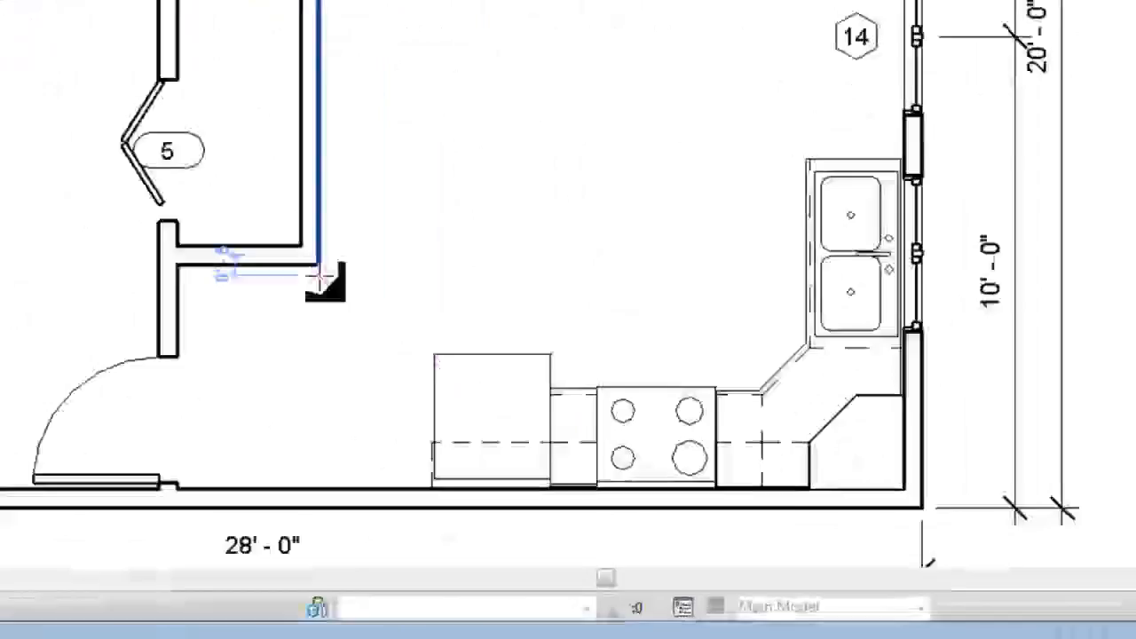
{"action": "left_click", "coordinate": [320, 265]}
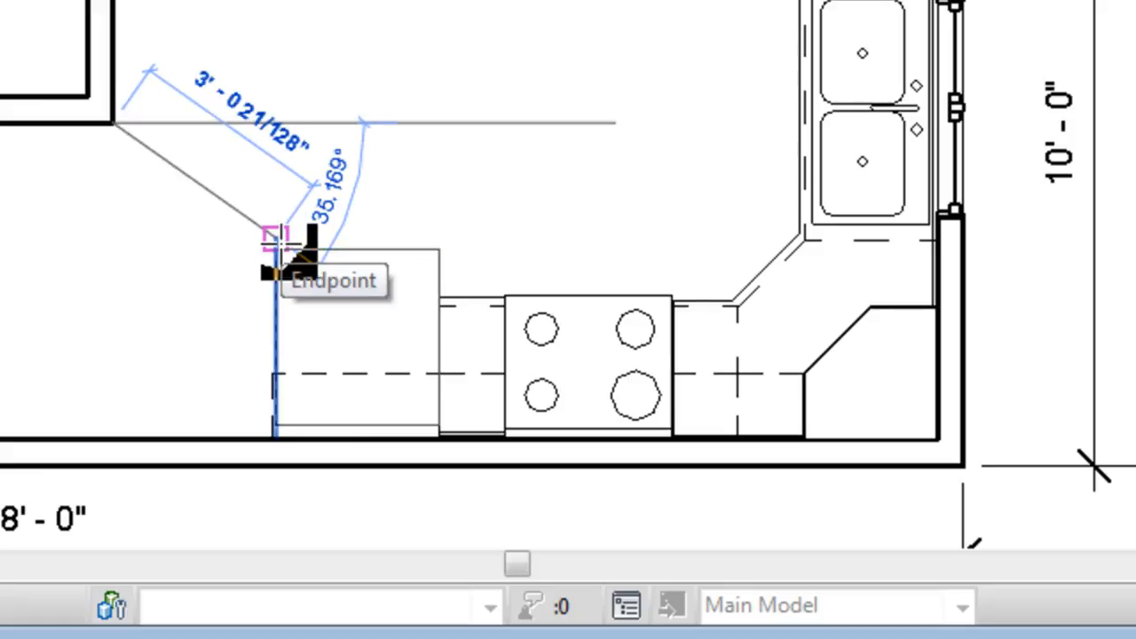
{"action": "key", "text": "Escape"}
{"action": "key", "text": "Escape"}
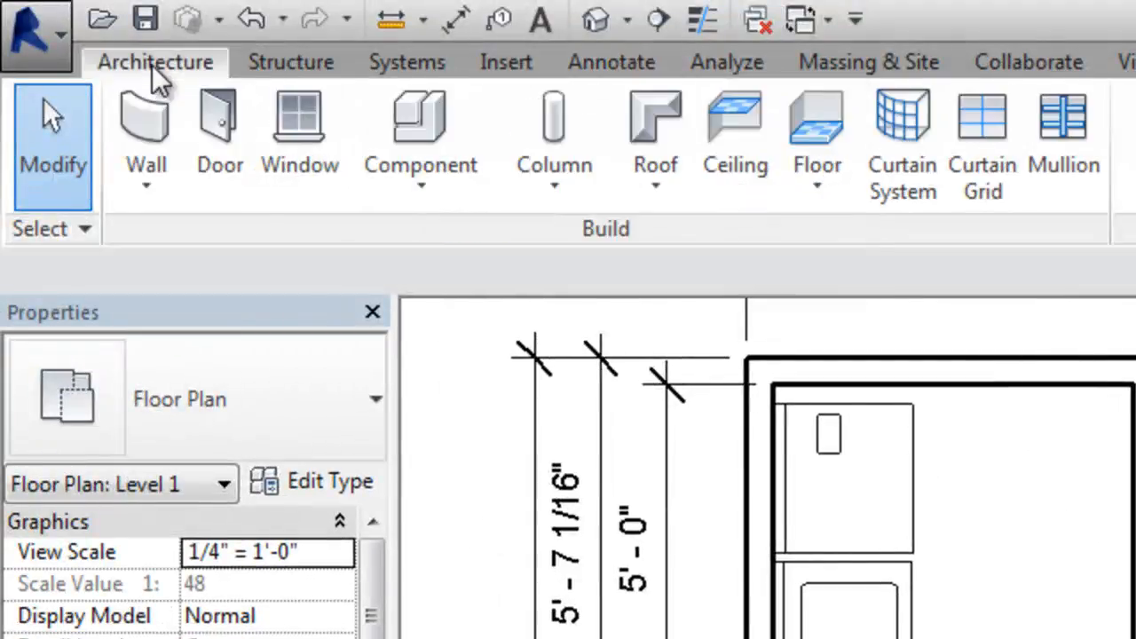
Draw an interior wall across the closet, north of the bifold door, between its west and east walls.
{"action": "left_click", "coordinate": [151, 183]}
{"action": "left_click", "coordinate": [280, 268]}
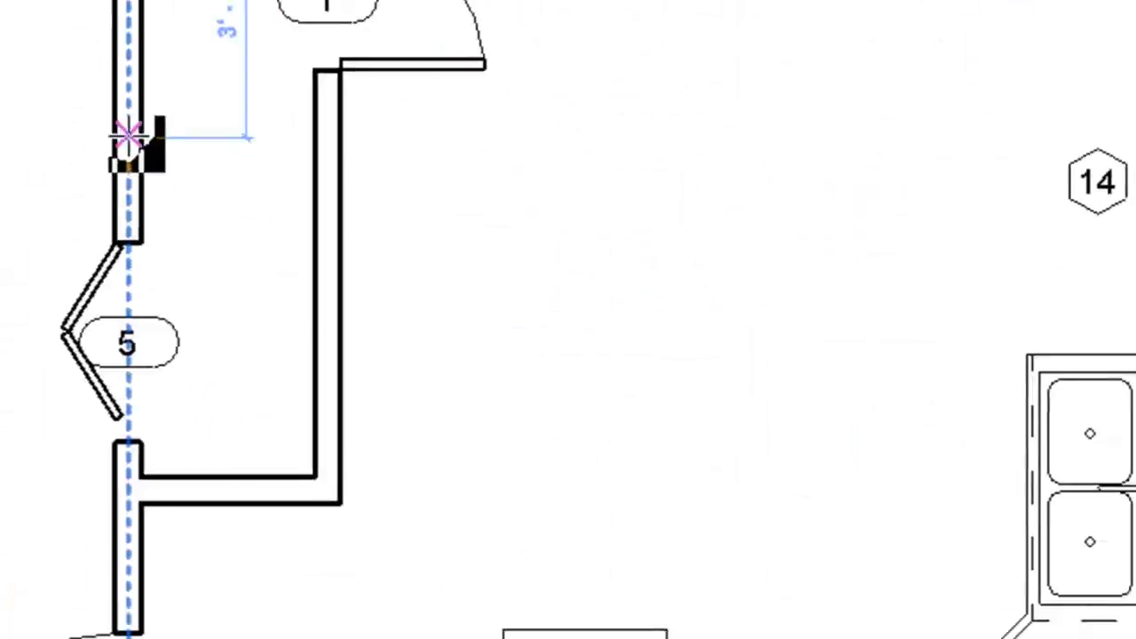
{"action": "left_click", "coordinate": [115, 119]}
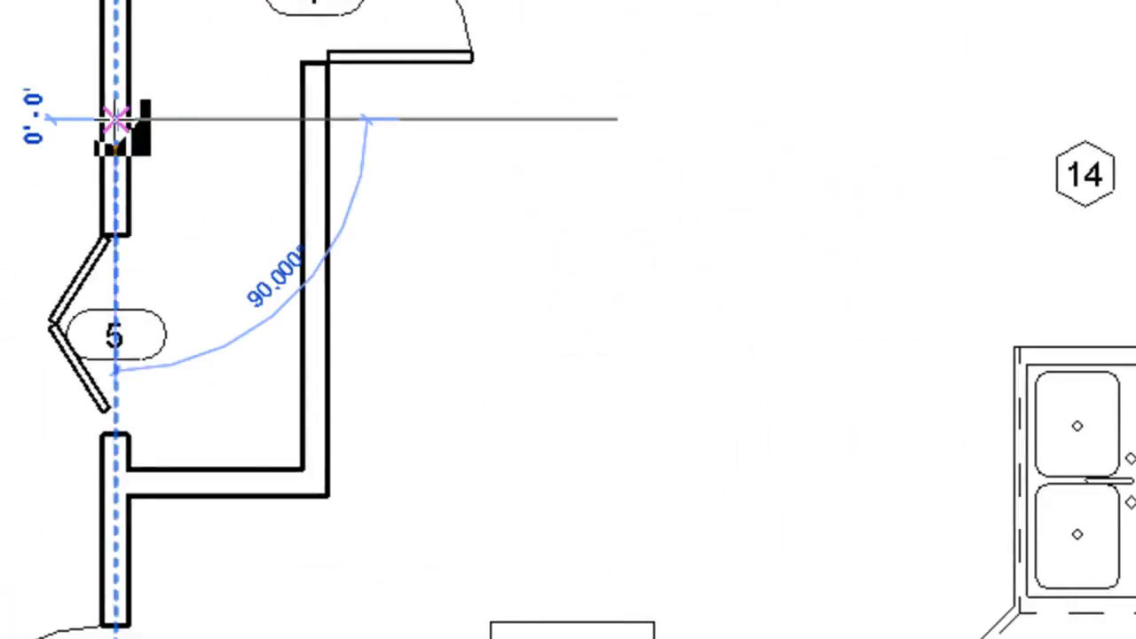
{"action": "left_click", "coordinate": [313, 119]}
{"action": "key", "text": "Escape"}
{"action": "key", "text": "Escape"}
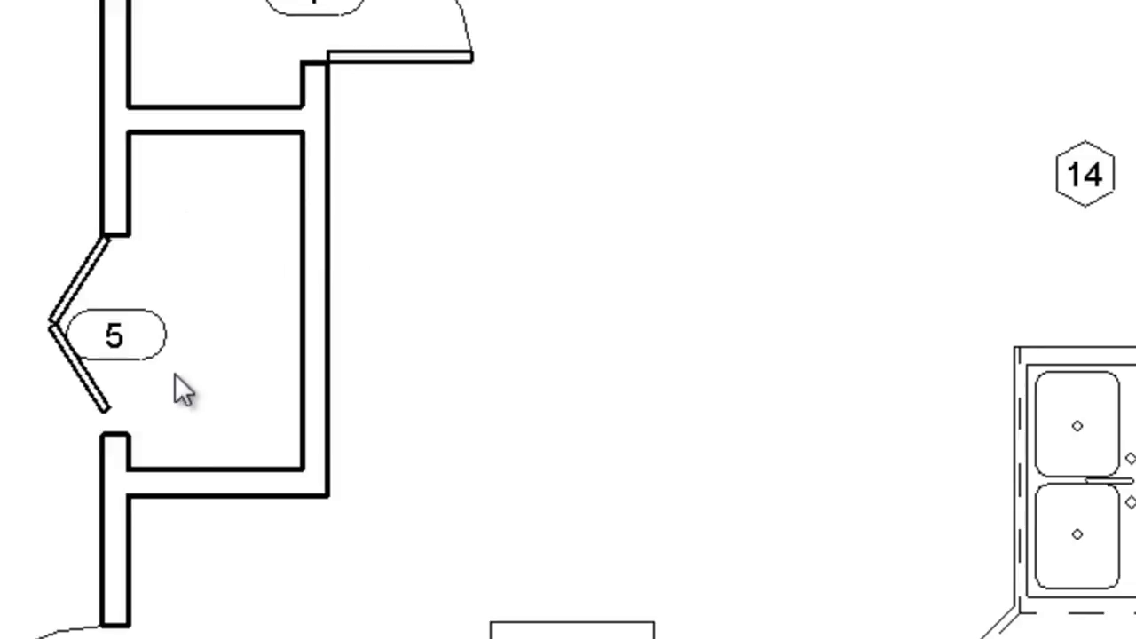
Set the clear distance between the closet's new partition wall and its south wall to 5' - 0".
{"action": "left_click", "coordinate": [245, 116]}
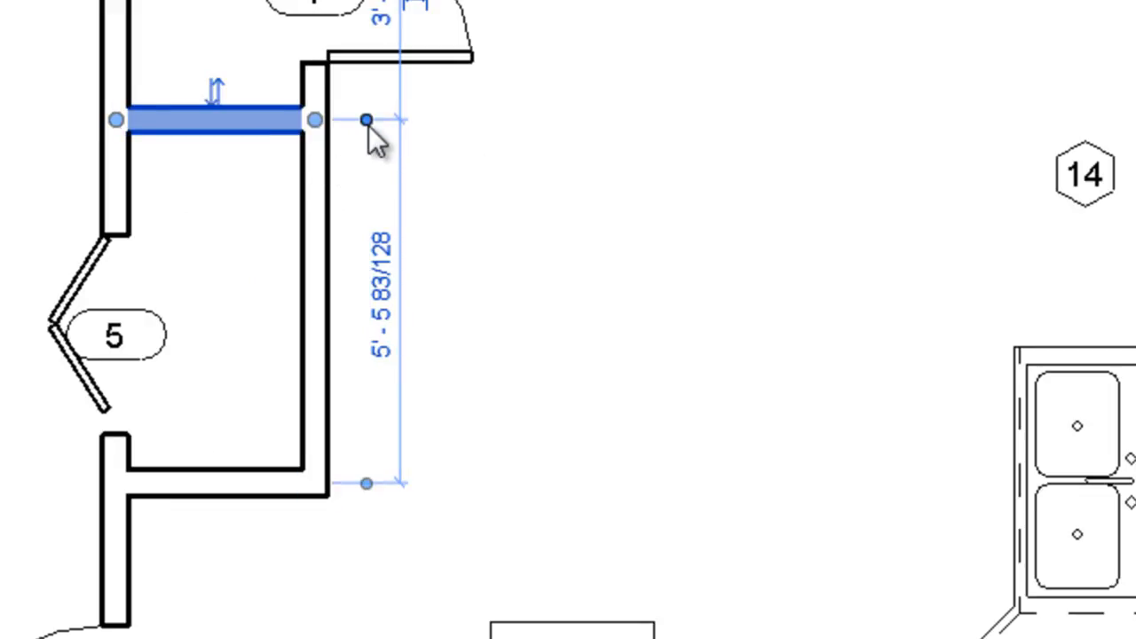
{"action": "left_click_drag", "start_coordinate": [367, 119], "coordinate": [367, 131]}
{"action": "left_click", "coordinate": [366, 485]}
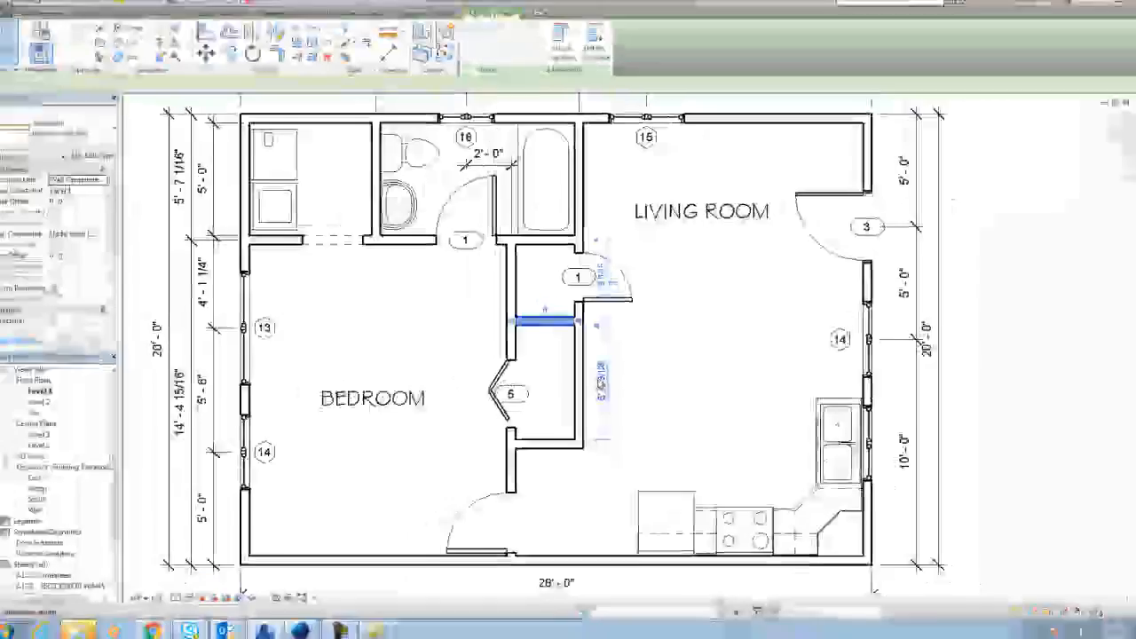
{"action": "left_click", "coordinate": [602, 382]}
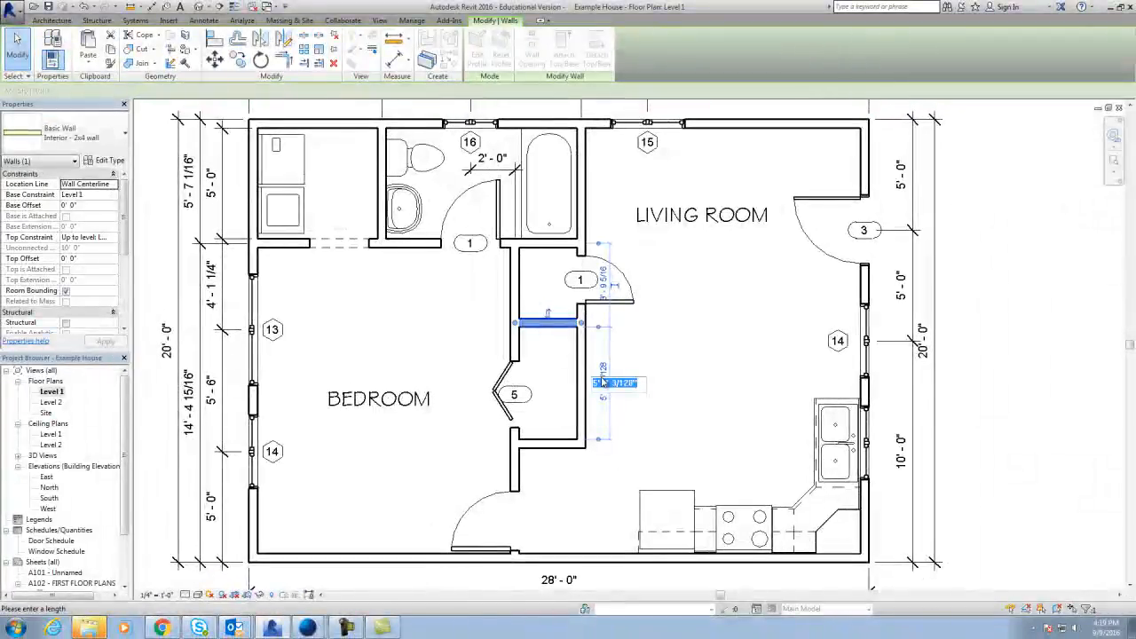
{"action": "type", "text": "5"}
{"action": "key", "text": "Return"}
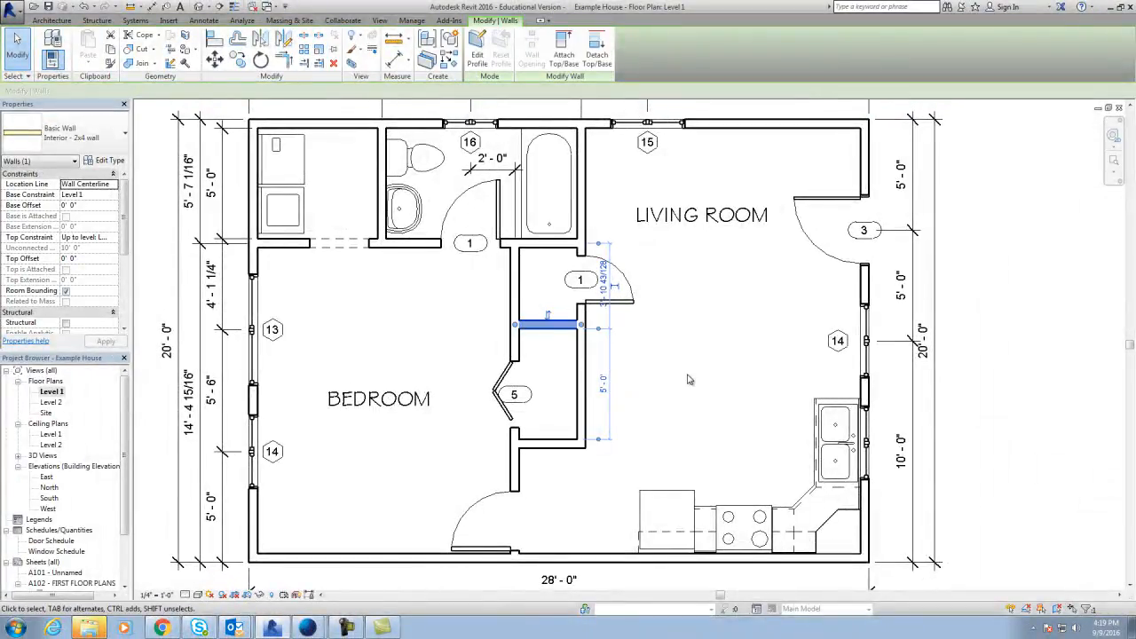
{"action": "left_click", "coordinate": [679, 370]}
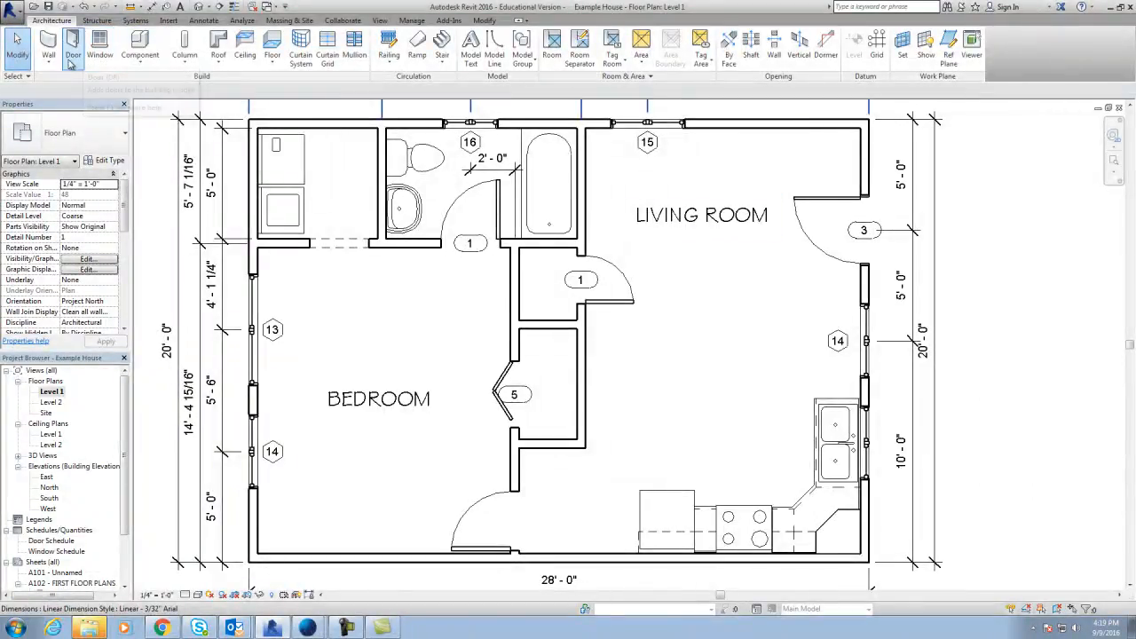
Start placing a component and browse the US Imperial family library to the Plumbing > Architectural folder.
{"action": "left_click", "coordinate": [140, 59]}
{"action": "left_click", "coordinate": [155, 87]}
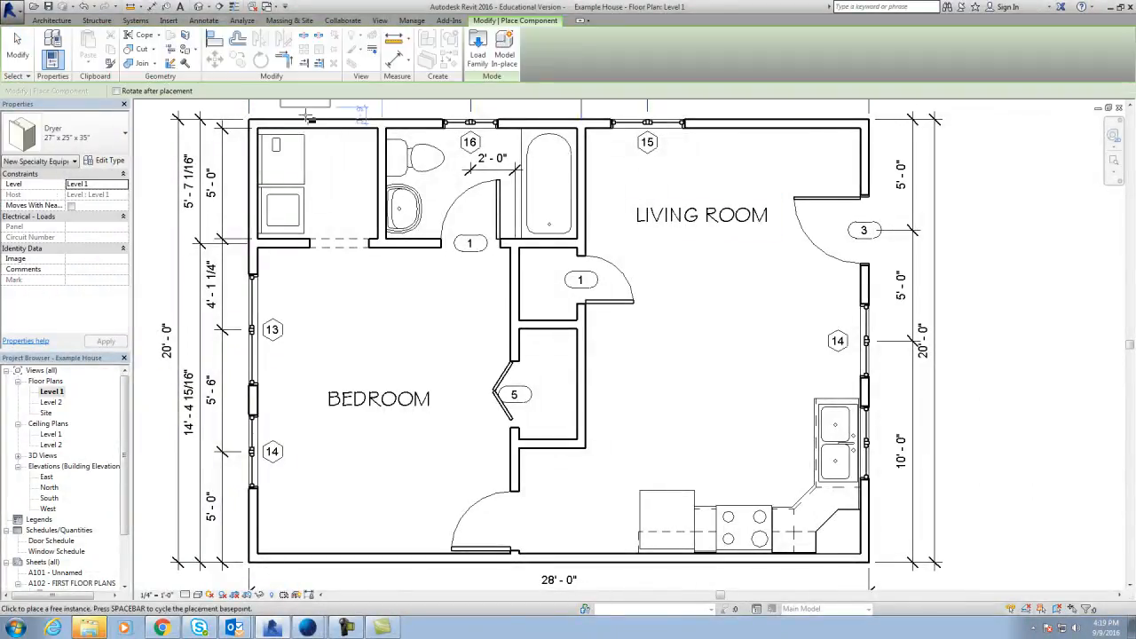
{"action": "left_click", "coordinate": [476, 67]}
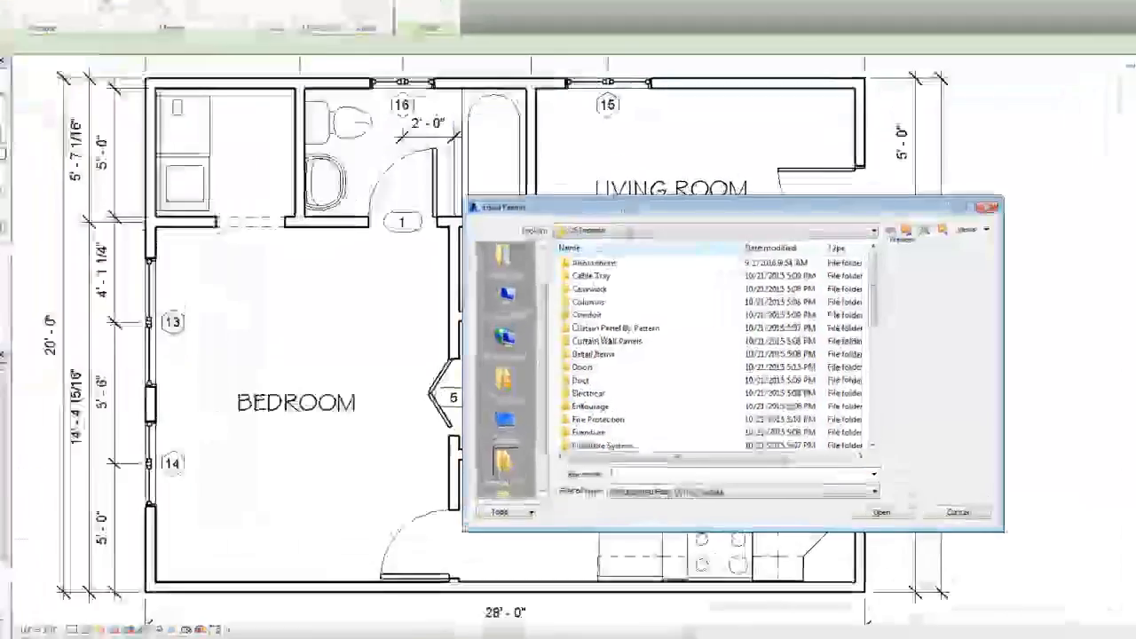
{"action": "left_click_drag", "start_coordinate": [874, 291], "coordinate": [875, 314]}
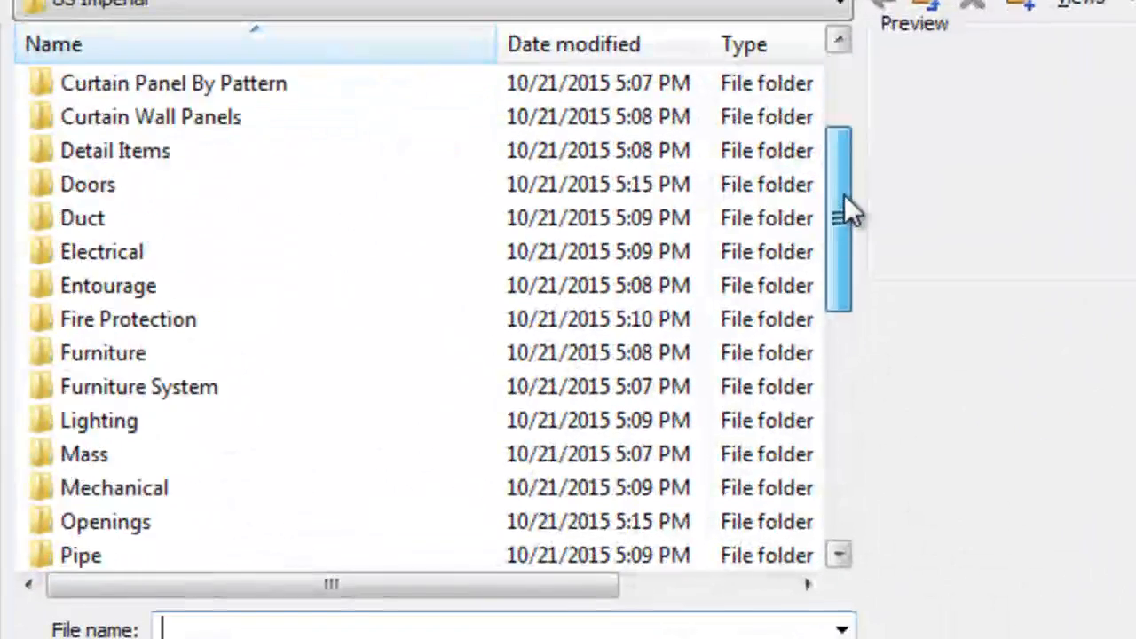
{"action": "left_click_drag", "start_coordinate": [848, 213], "coordinate": [862, 263]}
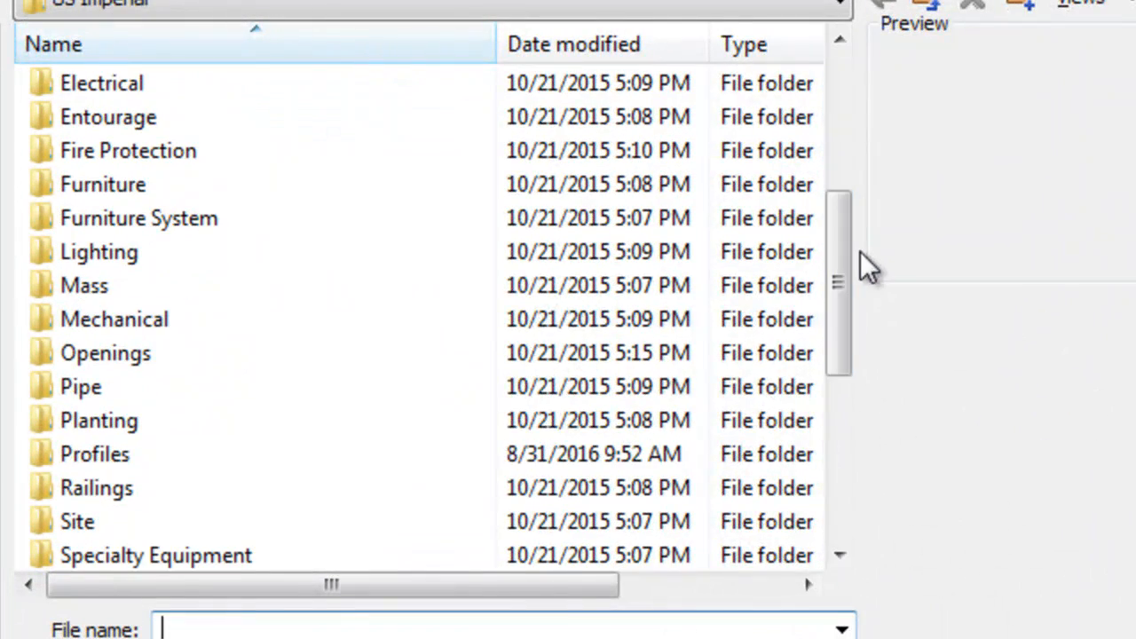
{"action": "double_click", "coordinate": [139, 461]}
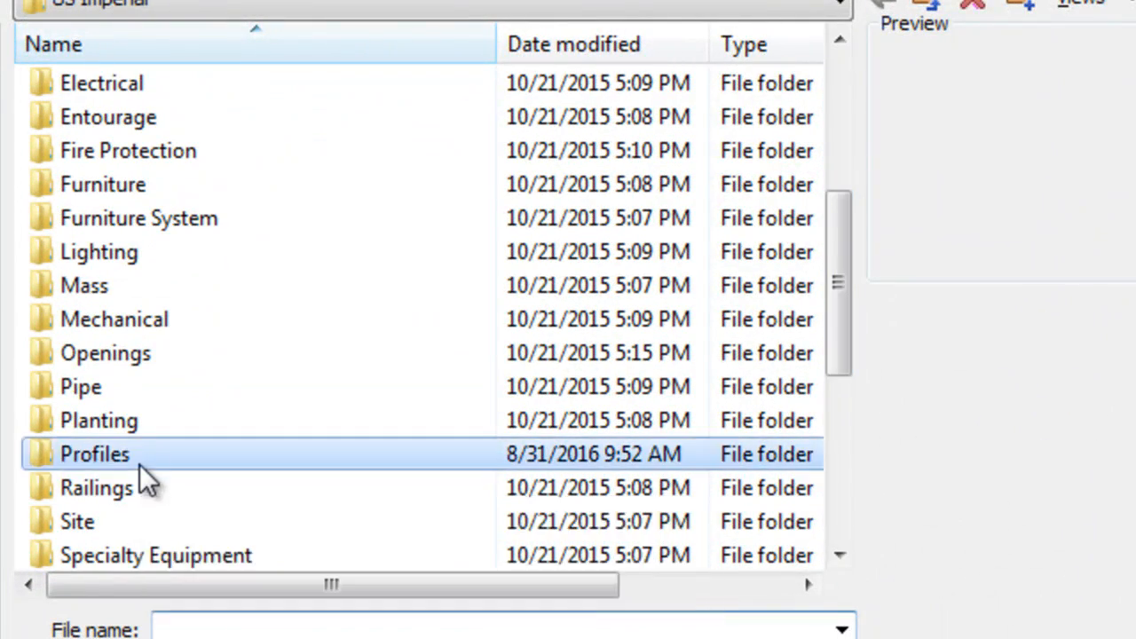
{"action": "double_click", "coordinate": [122, 252]}
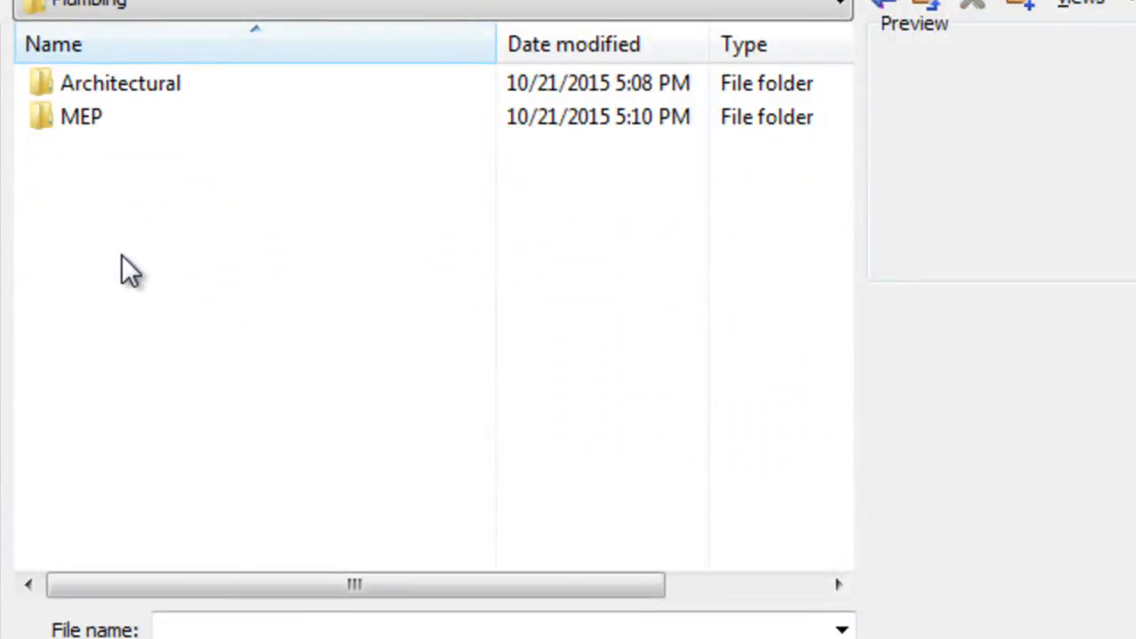
{"action": "double_click", "coordinate": [111, 90]}
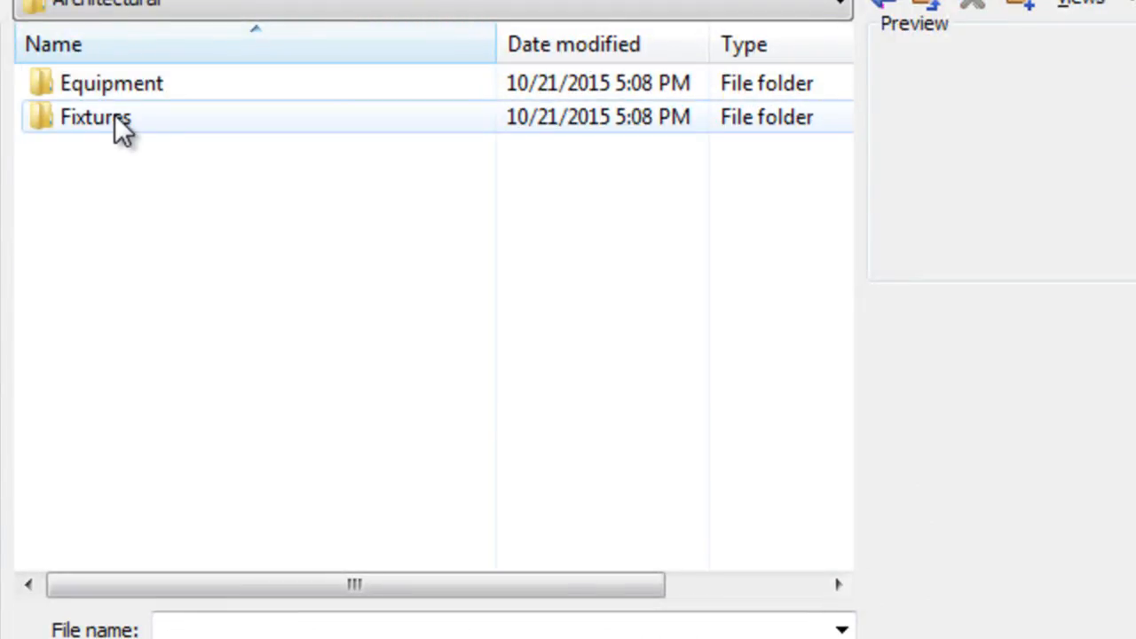
Load the Water Heater family from the architectural plumbing library's Equipment > Water Heaters folder.
{"action": "double_click", "coordinate": [115, 114]}
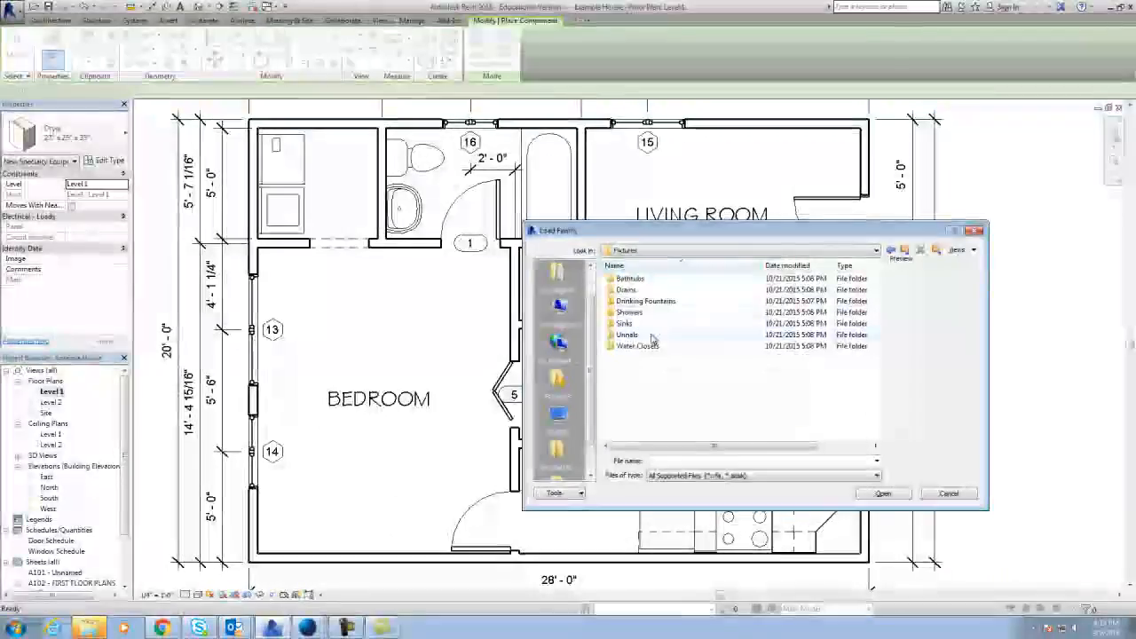
{"action": "left_click", "coordinate": [891, 250]}
{"action": "double_click", "coordinate": [632, 279]}
{"action": "double_click", "coordinate": [639, 279]}
{"action": "left_click", "coordinate": [646, 280]}
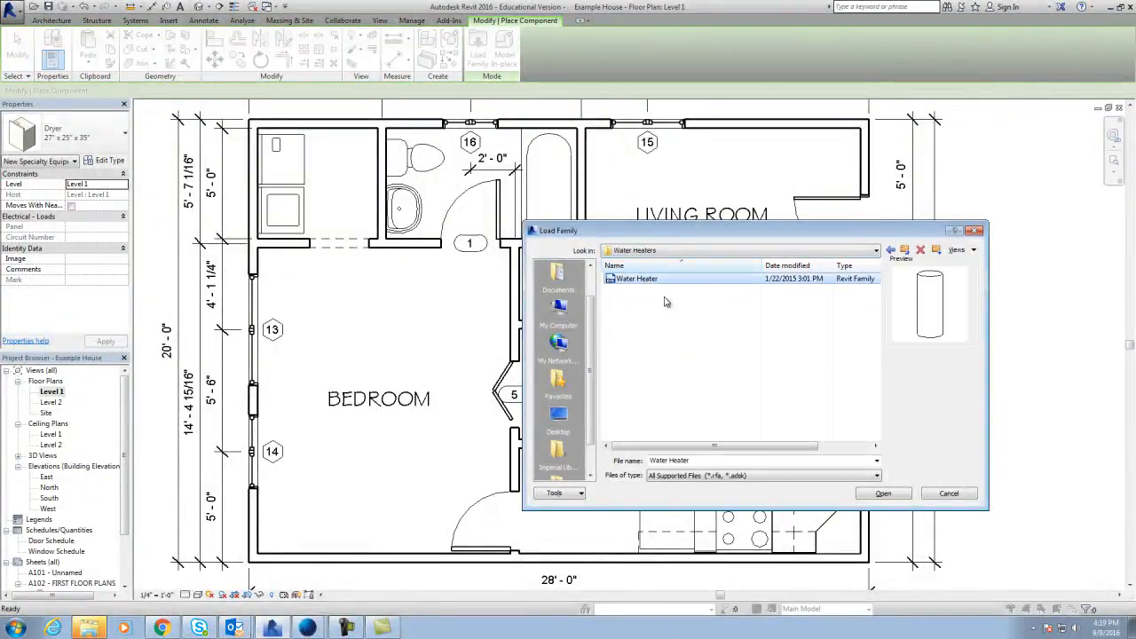
{"action": "left_click", "coordinate": [880, 493]}
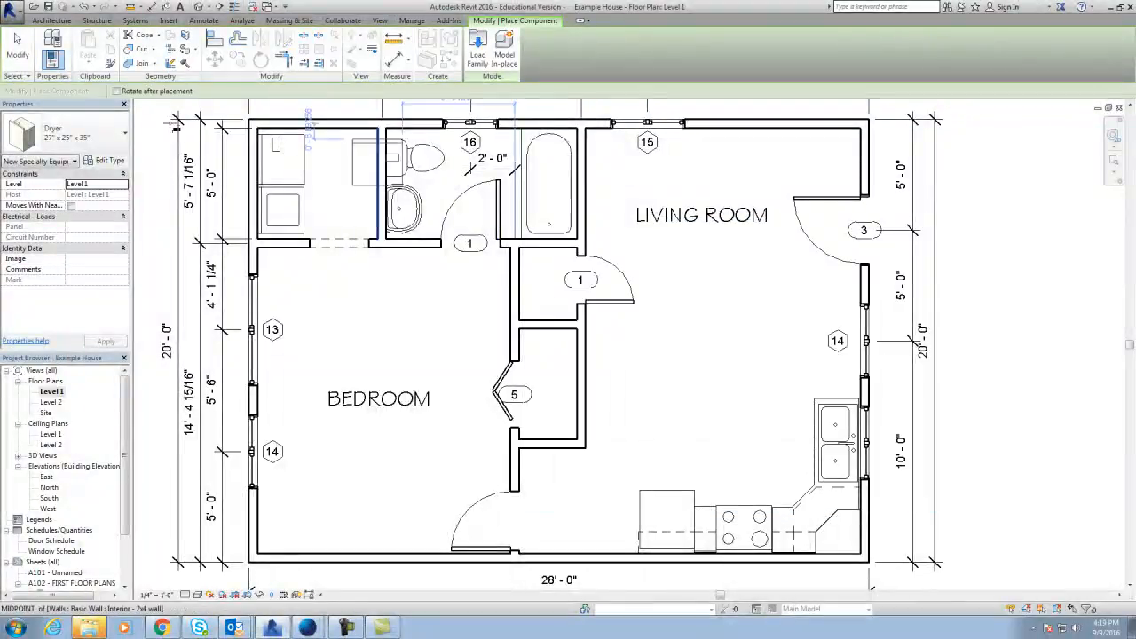
Place a Water Heater component inside the small closet south of the bathtub, behind its swing door.
{"action": "left_click", "coordinate": [124, 134]}
{"action": "left_click_drag", "start_coordinate": [174, 222], "coordinate": [161, 352]}
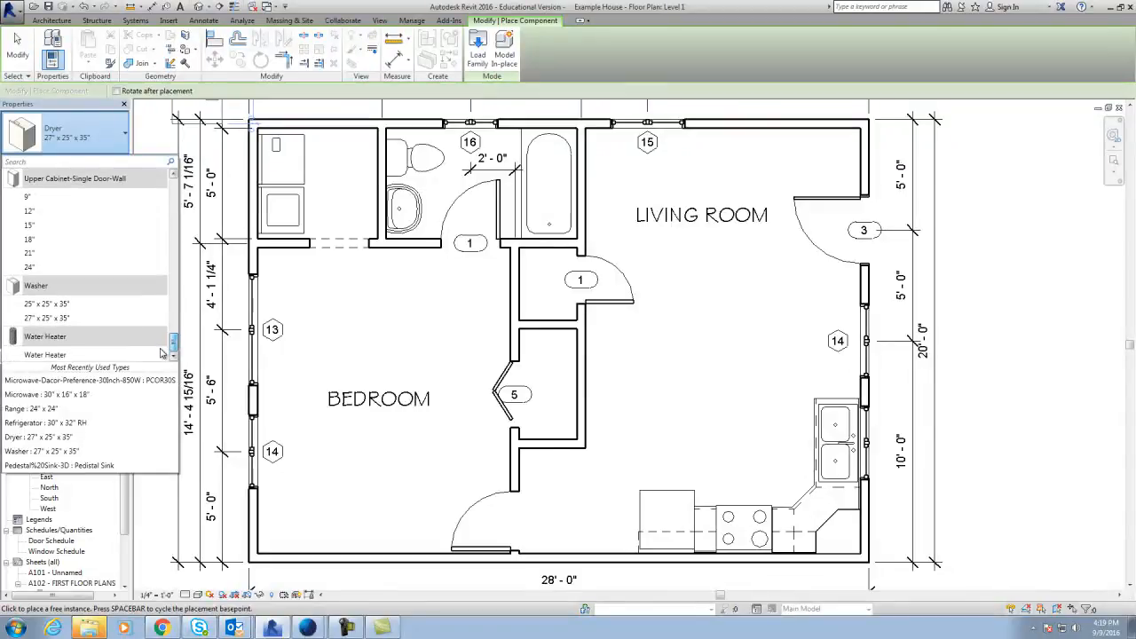
{"action": "left_click", "coordinate": [157, 354]}
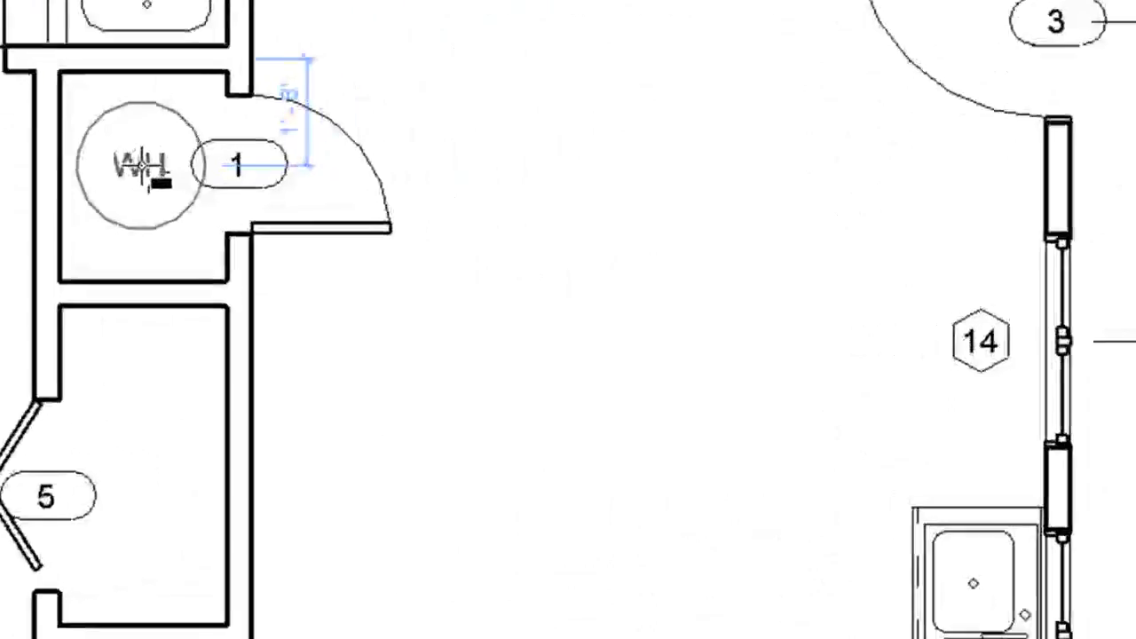
{"action": "left_click", "coordinate": [550, 281]}
{"action": "key", "text": "Escape"}
Move the partition wall between the water heater closet and the bifold-door closet slightly north.
{"action": "left_click", "coordinate": [173, 294]}
{"action": "mouse_move", "coordinate": [175, 269]}
{"action": "left_mouse_down"}
{"action": "mouse_move", "coordinate": [195, 266]}
{"action": "mouse_move", "coordinate": [183, 258]}
{"action": "left_mouse_up"}
{"action": "left_click", "coordinate": [453, 346]}
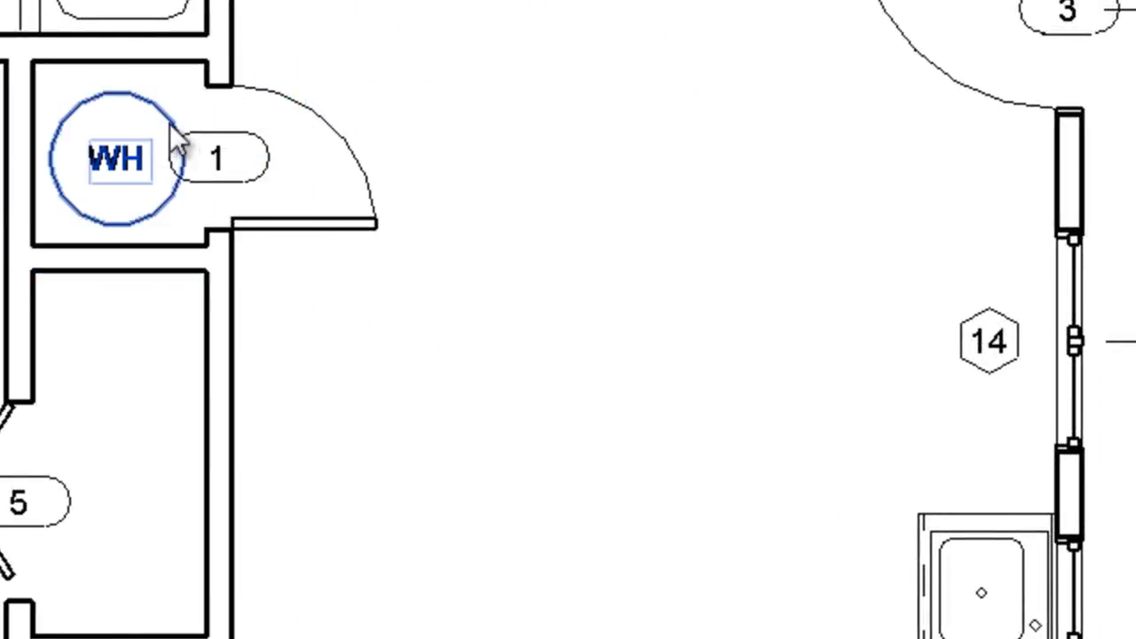
Shift the water heater slightly northwest within its closet.
{"action": "left_click", "coordinate": [176, 138]}
{"action": "mouse_move", "coordinate": [172, 113]}
{"action": "left_mouse_down"}
{"action": "mouse_move", "coordinate": [177, 101]}
{"action": "mouse_move", "coordinate": [167, 111]}
{"action": "left_mouse_up"}
{"action": "left_click", "coordinate": [378, 252]}
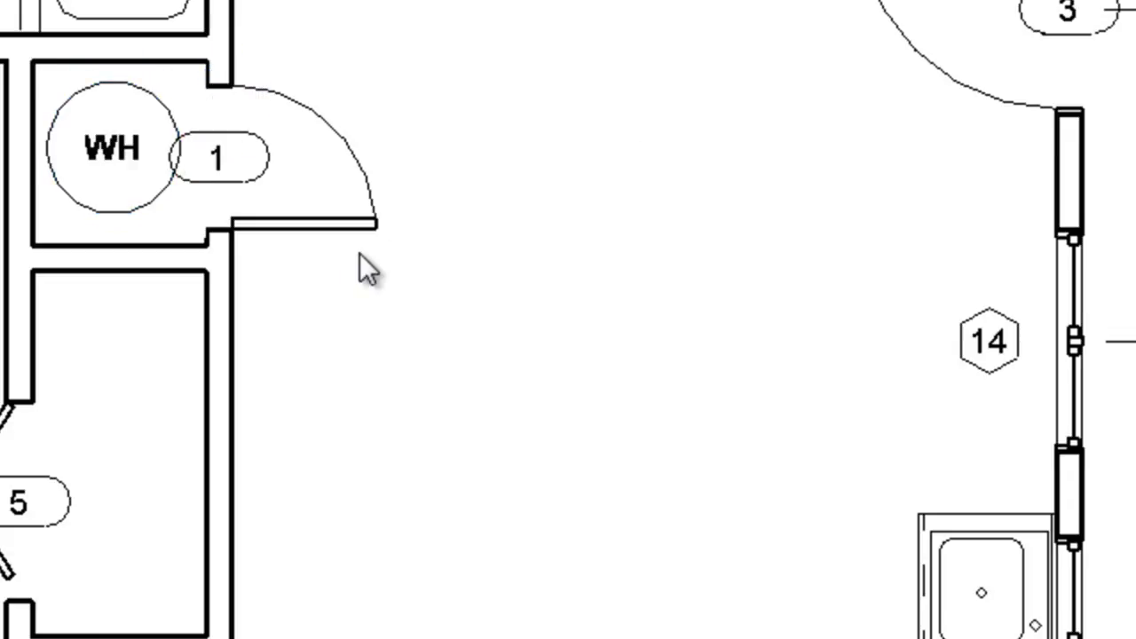
Center the water heater closet's door between its north and south walls using an equality dimension, and delete that dimension with its constraint.
{"action": "left_click", "coordinate": [333, 224]}
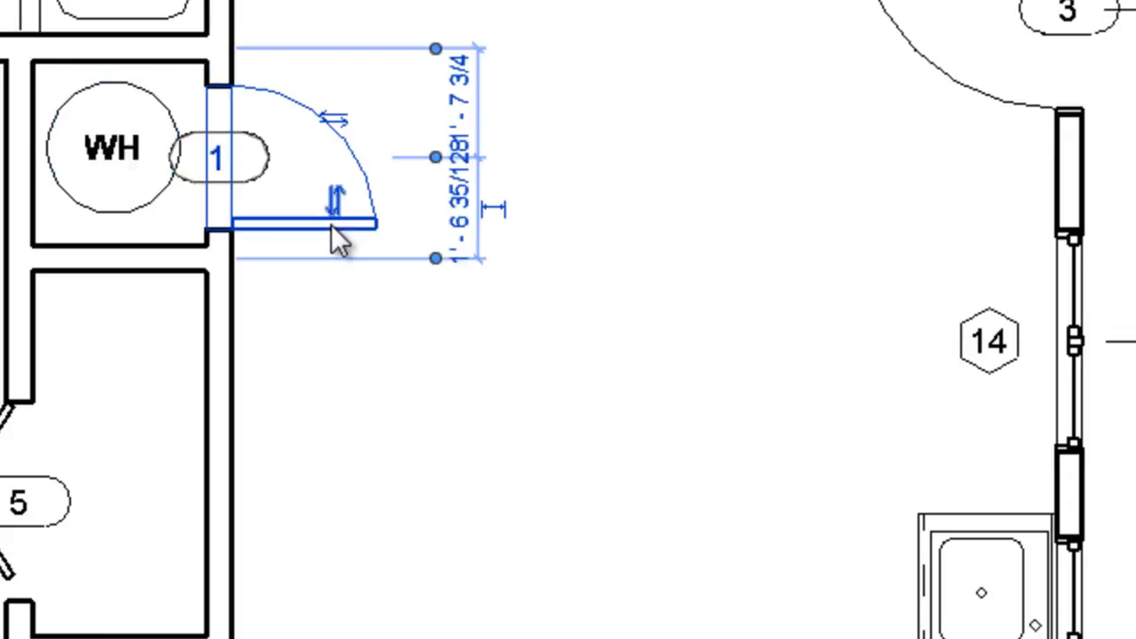
{"action": "left_click", "coordinate": [494, 213]}
{"action": "left_click", "coordinate": [474, 172]}
{"action": "left_click", "coordinate": [346, 153]}
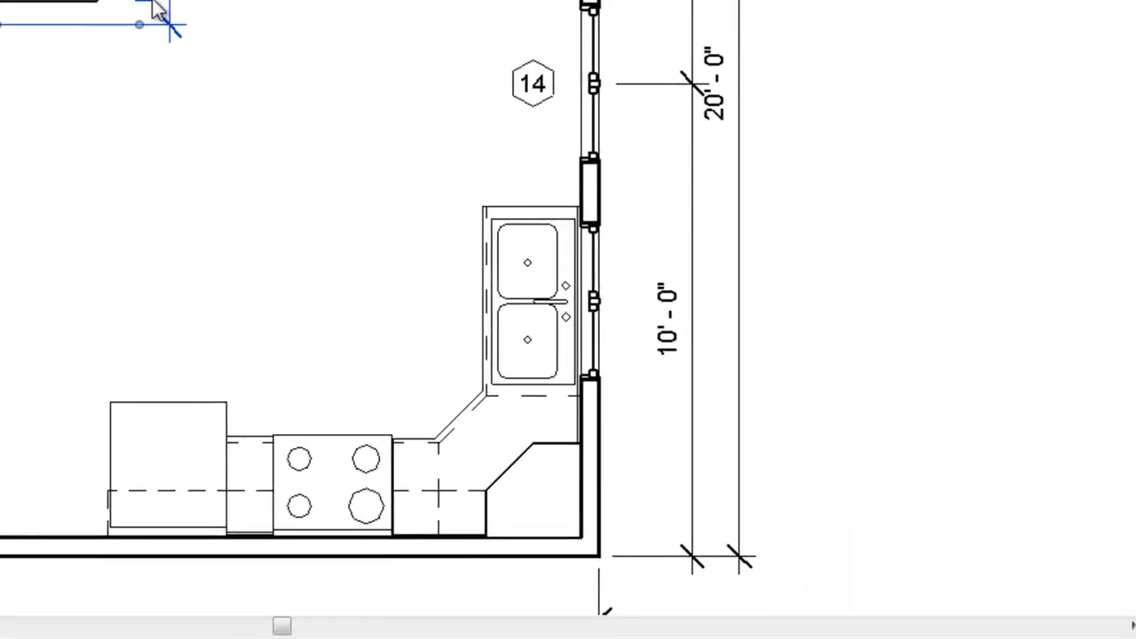
{"action": "key", "text": "Delete"}
{"action": "left_click", "coordinate": [955, 603]}
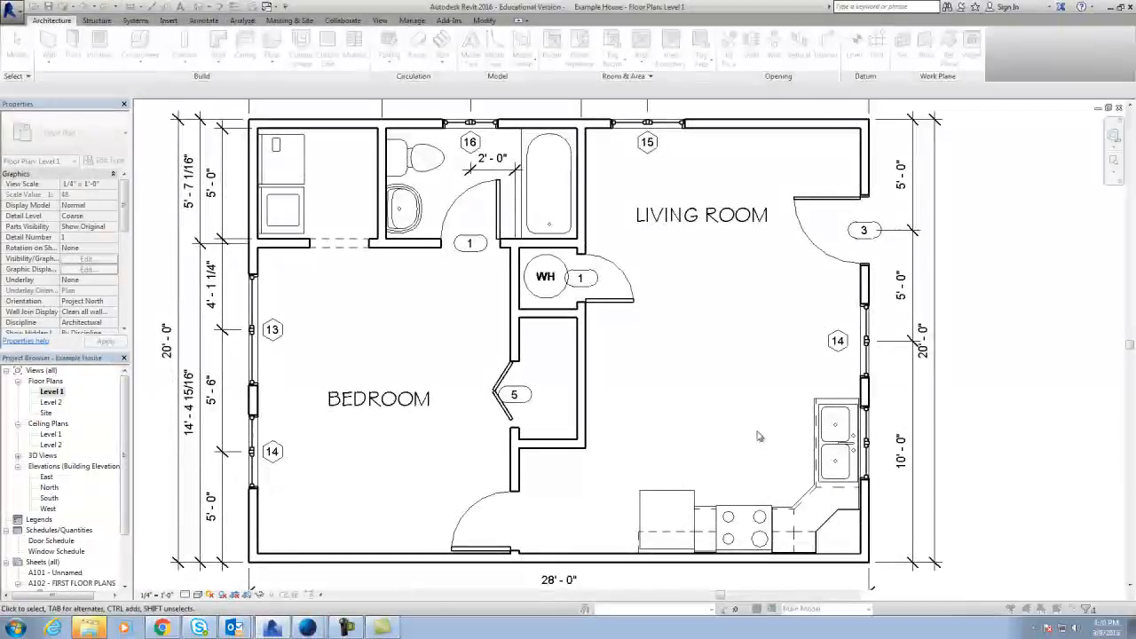
Center the bifold door between the closet's partition and south walls using an equality dimension, and delete that dimension with its constraint.
{"action": "left_click", "coordinate": [558, 324]}
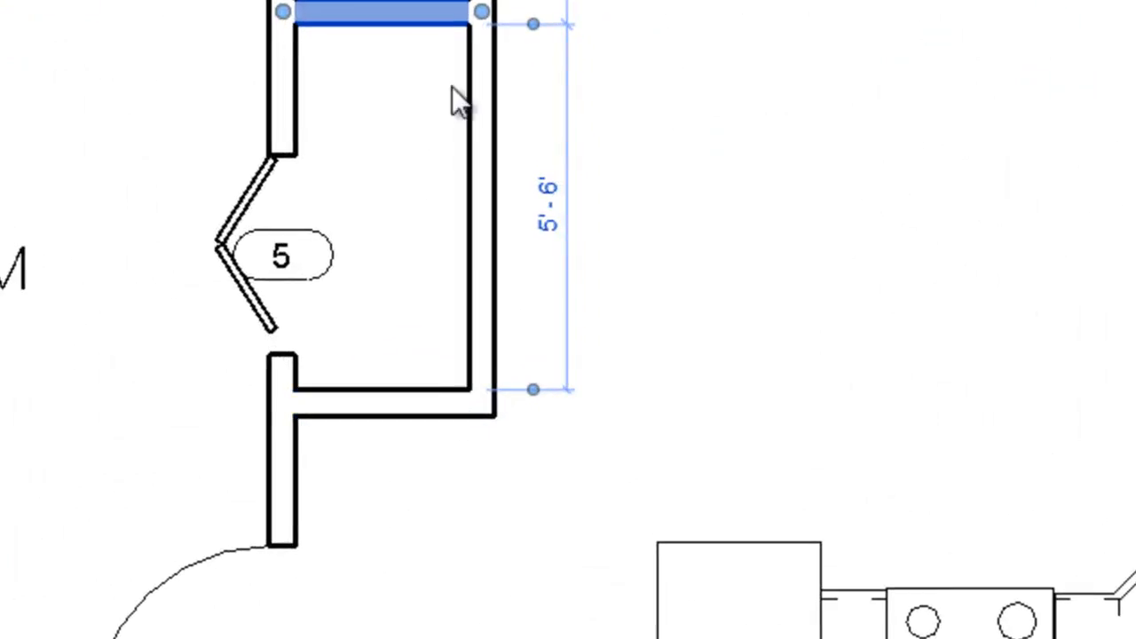
{"action": "left_click", "coordinate": [376, 434]}
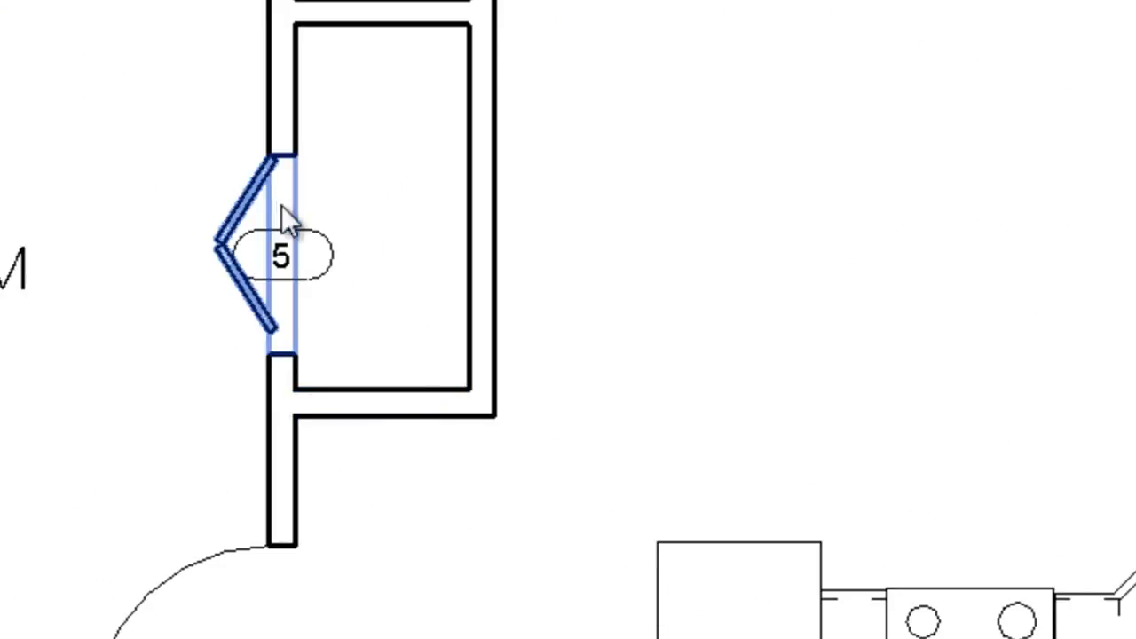
{"action": "left_click", "coordinate": [243, 207]}
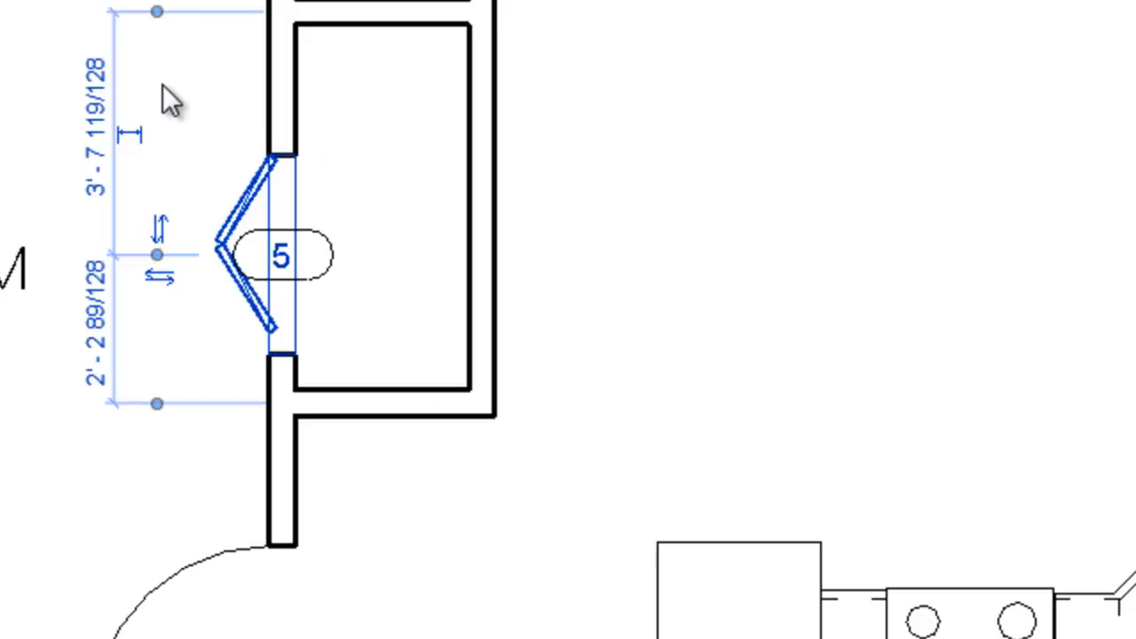
{"action": "left_click", "coordinate": [130, 135]}
{"action": "left_click", "coordinate": [142, 163]}
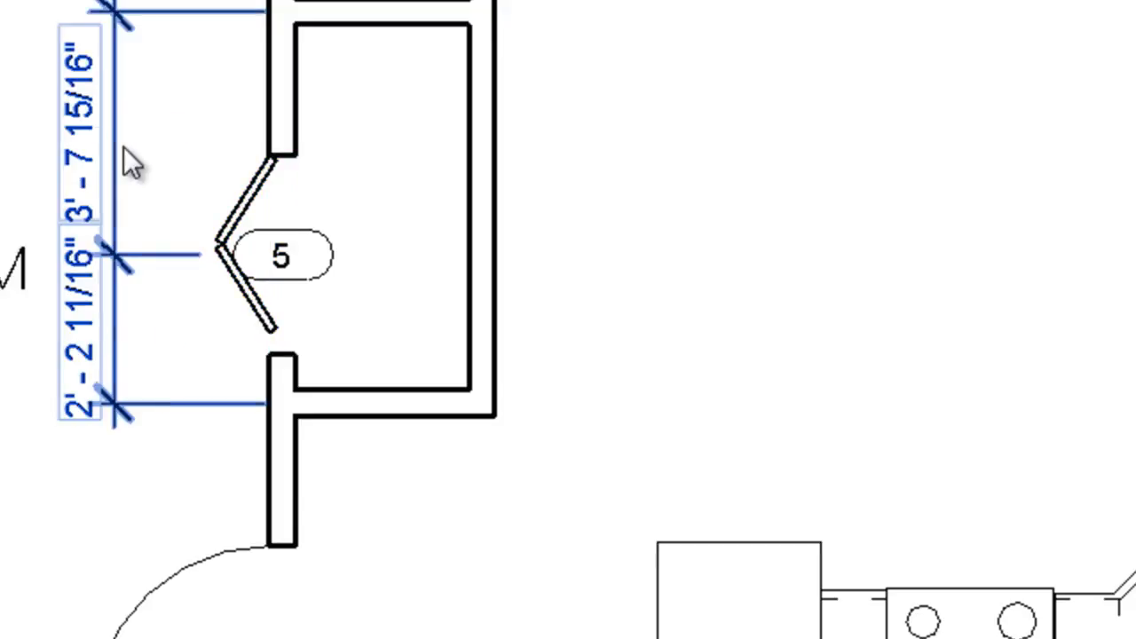
{"action": "left_click", "coordinate": [124, 147]}
{"action": "left_click", "coordinate": [245, 210]}
{"action": "left_click", "coordinate": [408, 207]}
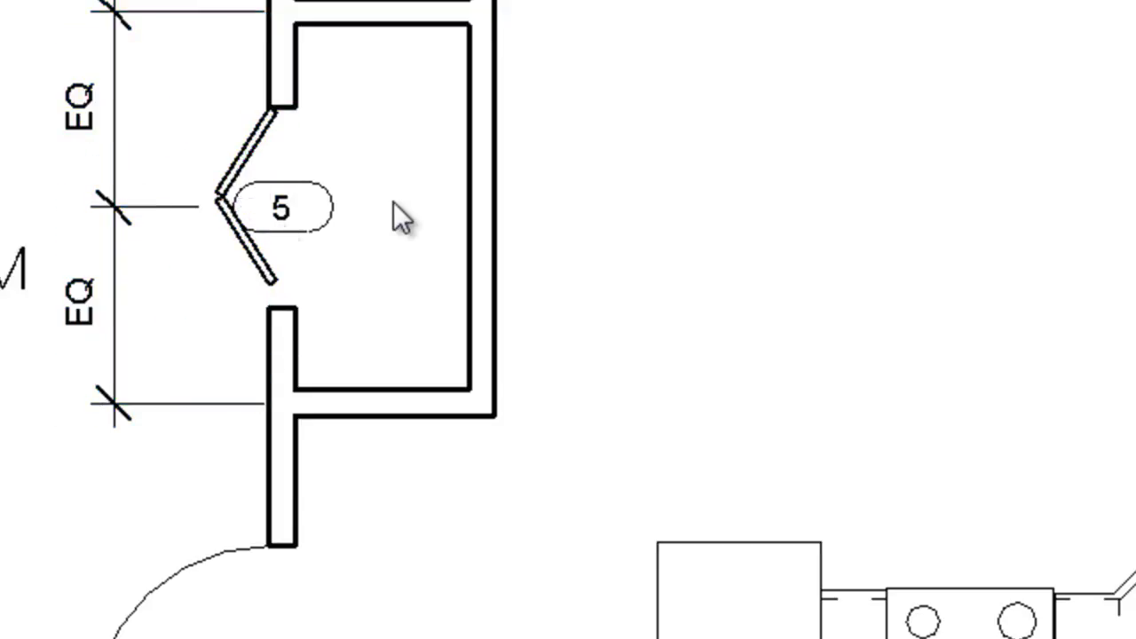
{"action": "left_click", "coordinate": [122, 146]}
{"action": "key", "text": "Delete"}
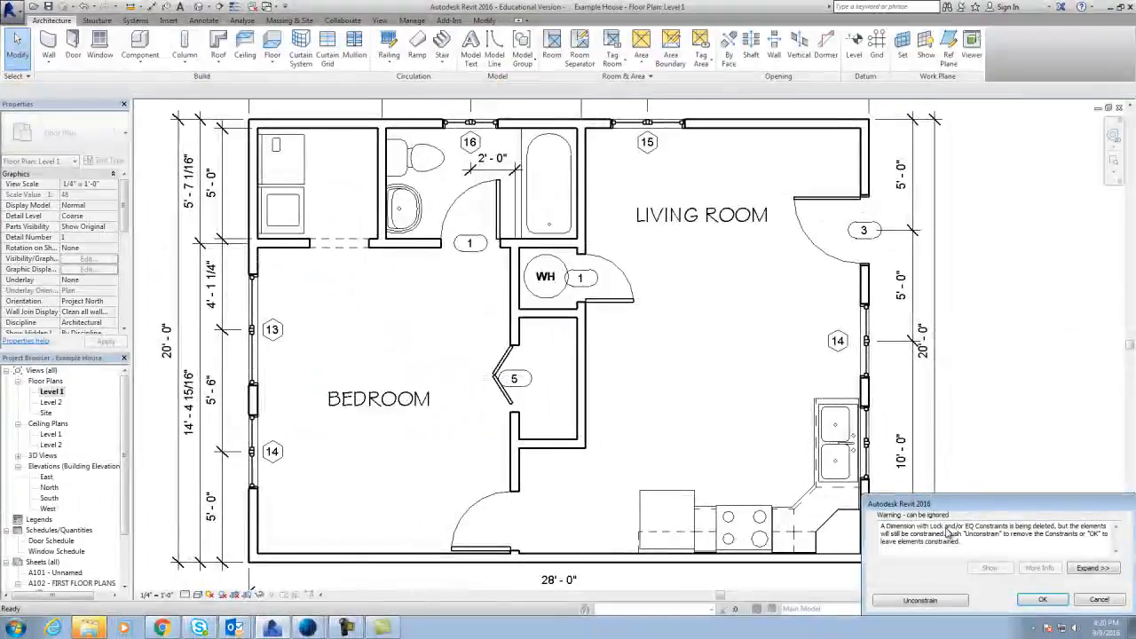
{"action": "left_click", "coordinate": [942, 601]}
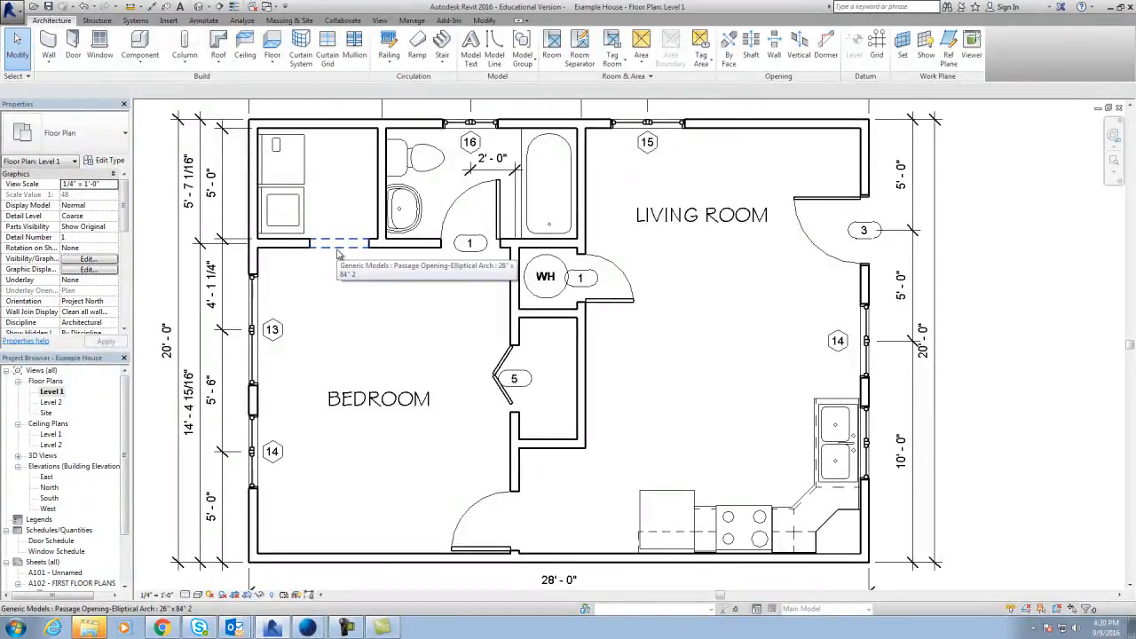
Copy the LIVING ROOM label straight south into the kitchen area.
{"action": "left_click", "coordinate": [718, 202]}
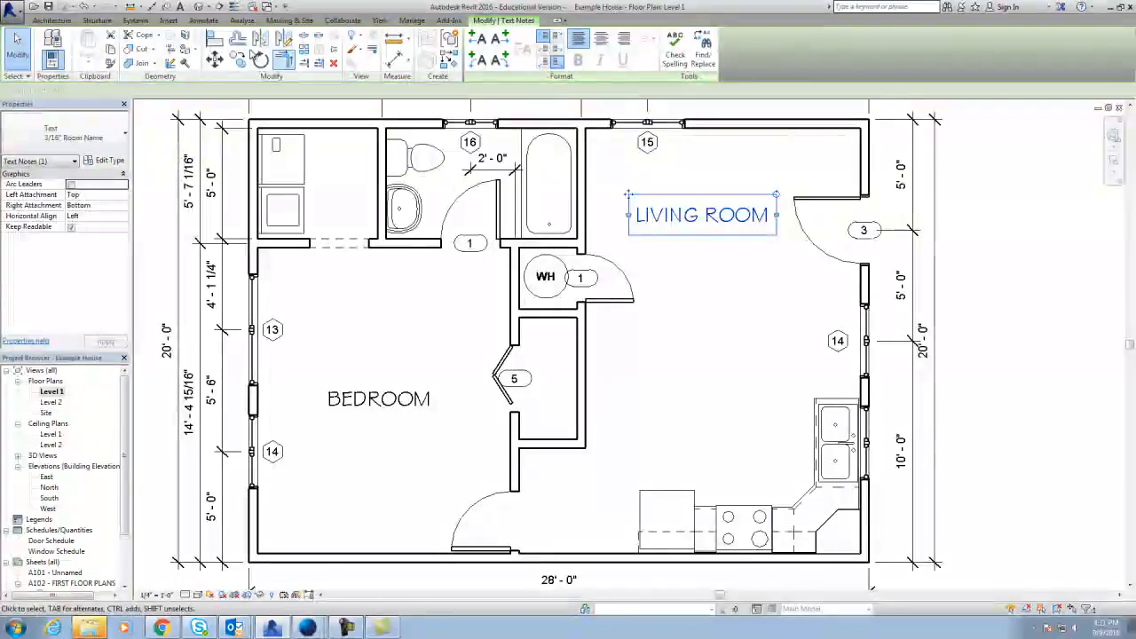
{"action": "left_click", "coordinate": [703, 219]}
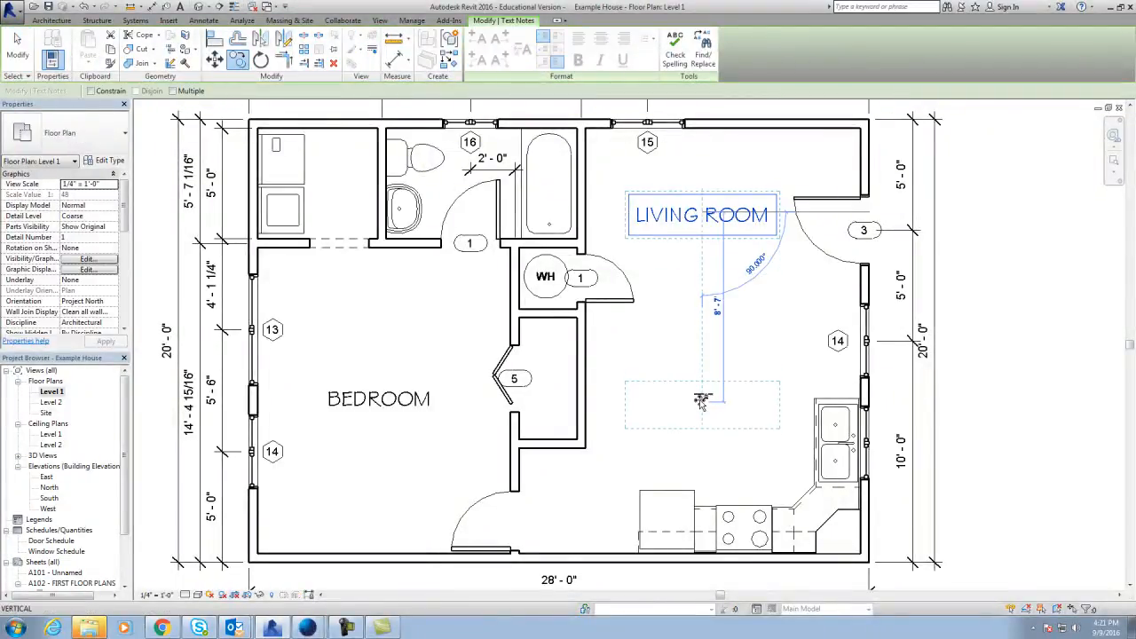
{"action": "left_click", "coordinate": [702, 404]}
{"action": "key", "text": "Escape"}
Change the copied room label's text to KITCHEN.
{"action": "double_click", "coordinate": [701, 402]}
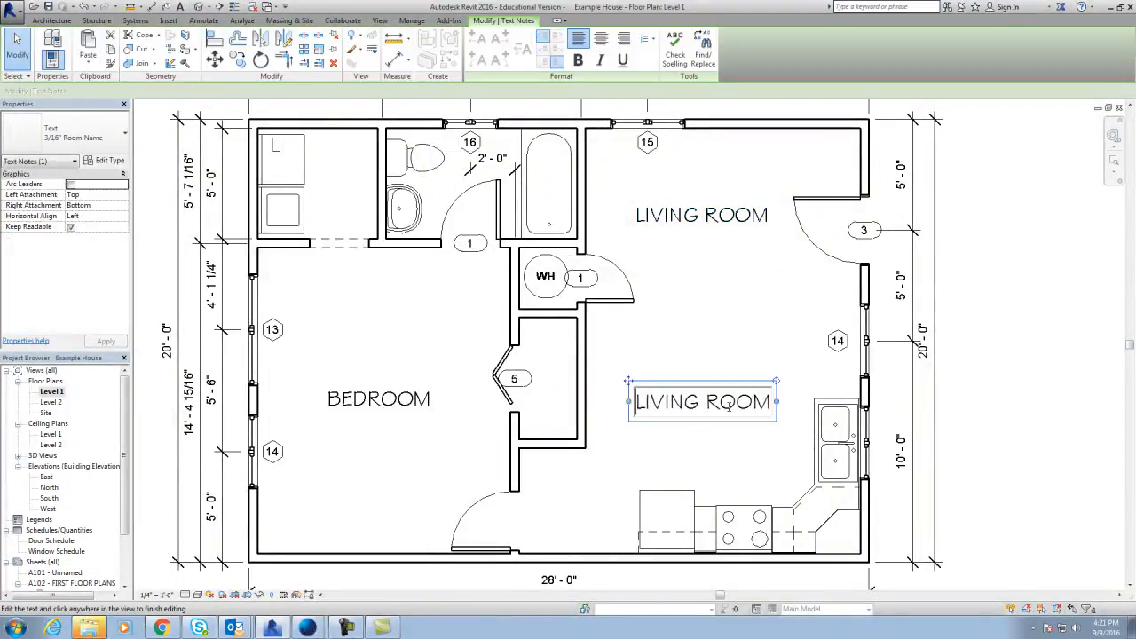
{"action": "left_click_drag", "start_coordinate": [563, 214], "coordinate": [172, 222]}
{"action": "key", "text": "BackSpace"}
{"action": "key", "text": "BackSpace"}
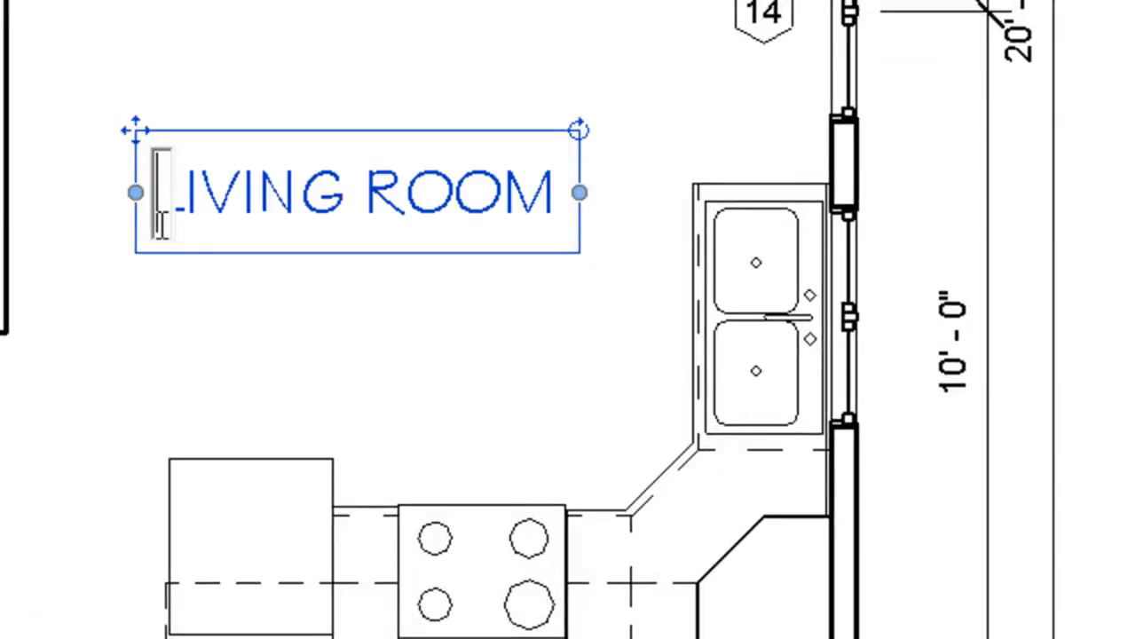
{"action": "type", "text": "KITCHEN"}
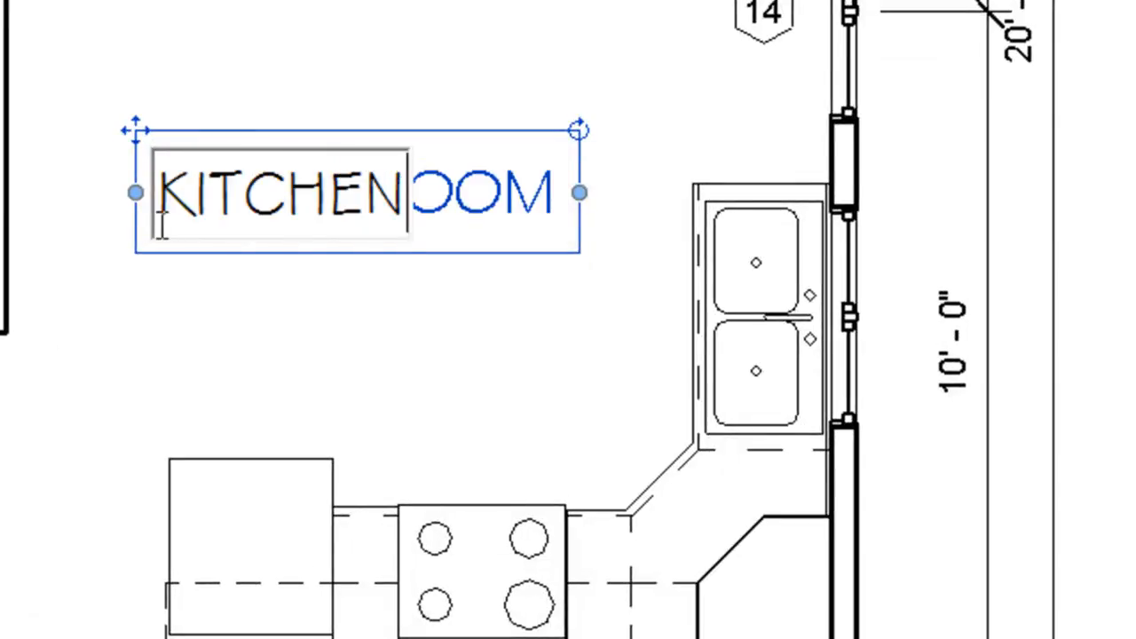
{"action": "key", "text": "shift+Home"}
{"action": "left_click", "coordinate": [413, 338]}
Move the KITCHEN label east to sit over the kitchen area.
{"action": "left_click", "coordinate": [173, 160]}
{"action": "left_click_drag", "start_coordinate": [181, 120], "coordinate": [304, 120]}
{"action": "left_click", "coordinate": [487, 272]}
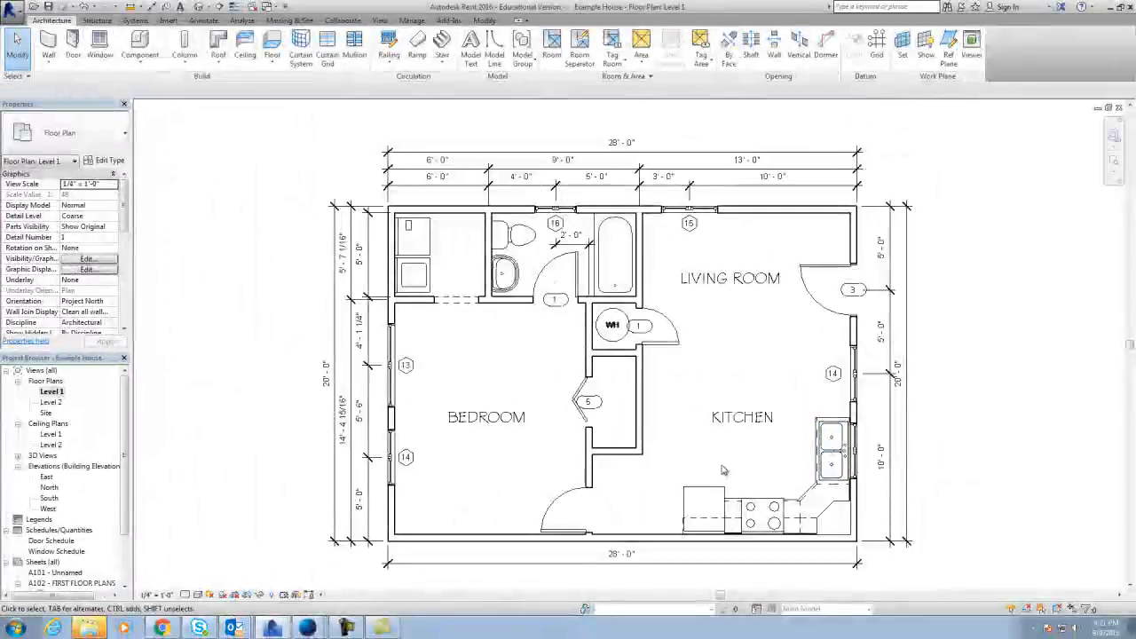
{"action": "middle_click_drag", "start_coordinate": [724, 472], "coordinate": [708, 460]}
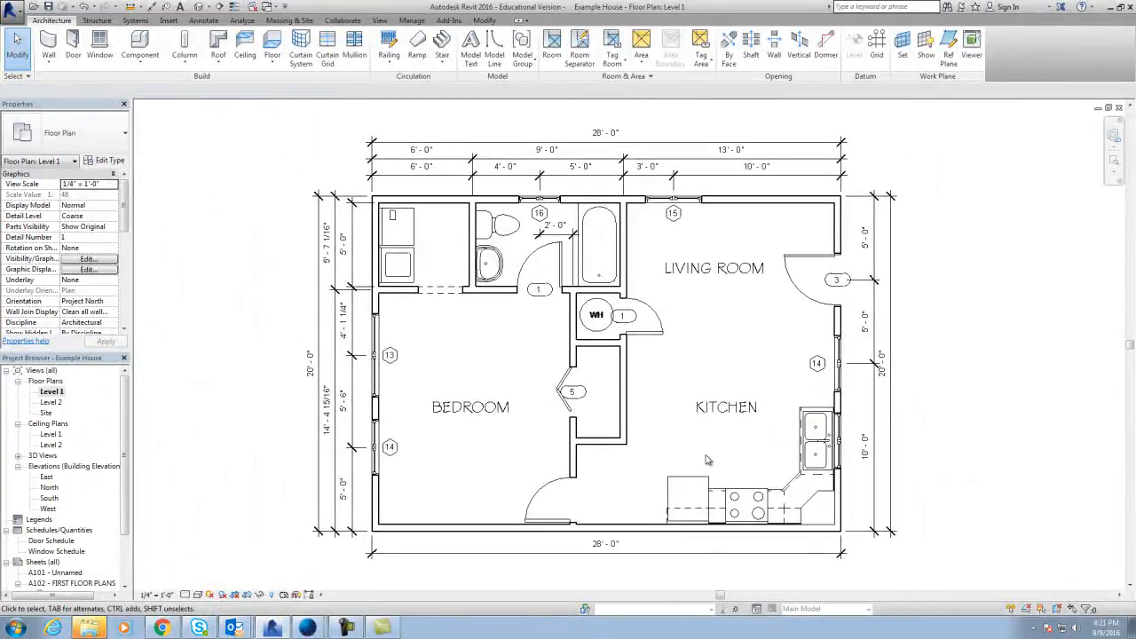